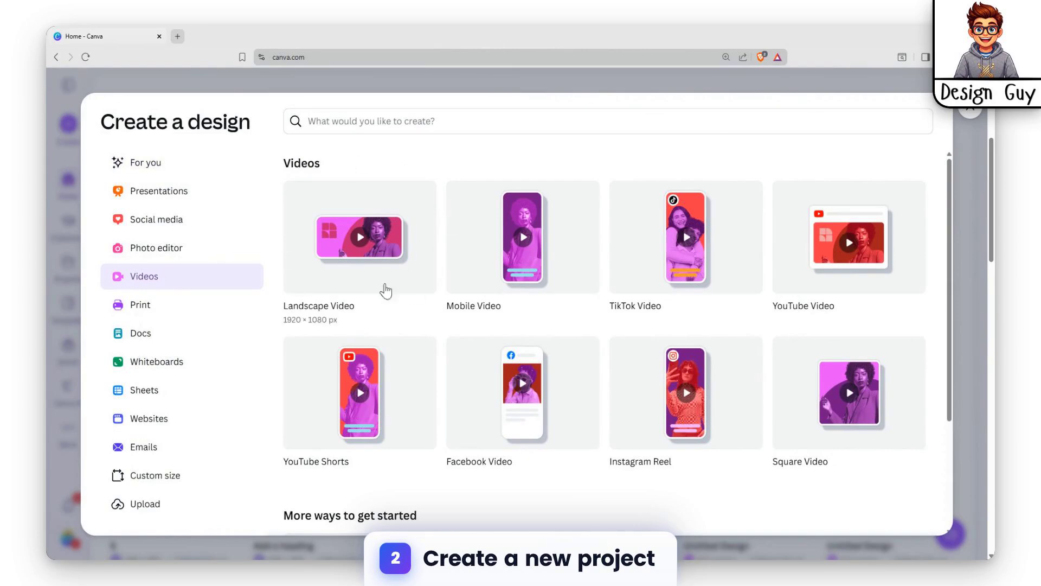
Step: Create a Landscape Video design and apply all 4 pages of the Black Simple Bread Tutorial Video template
left_click(358, 251)
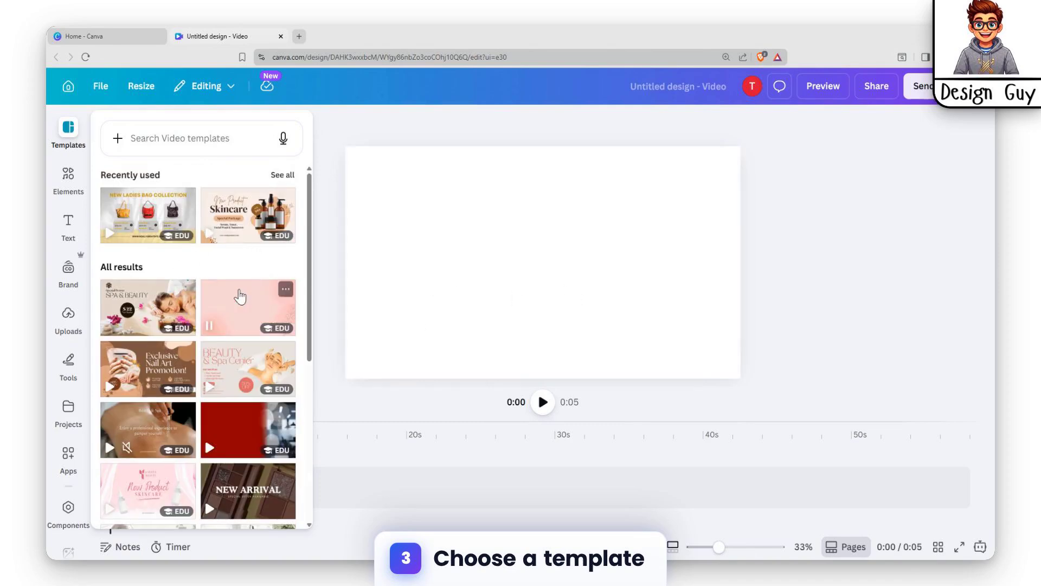
scroll(123, 283, "down", 5)
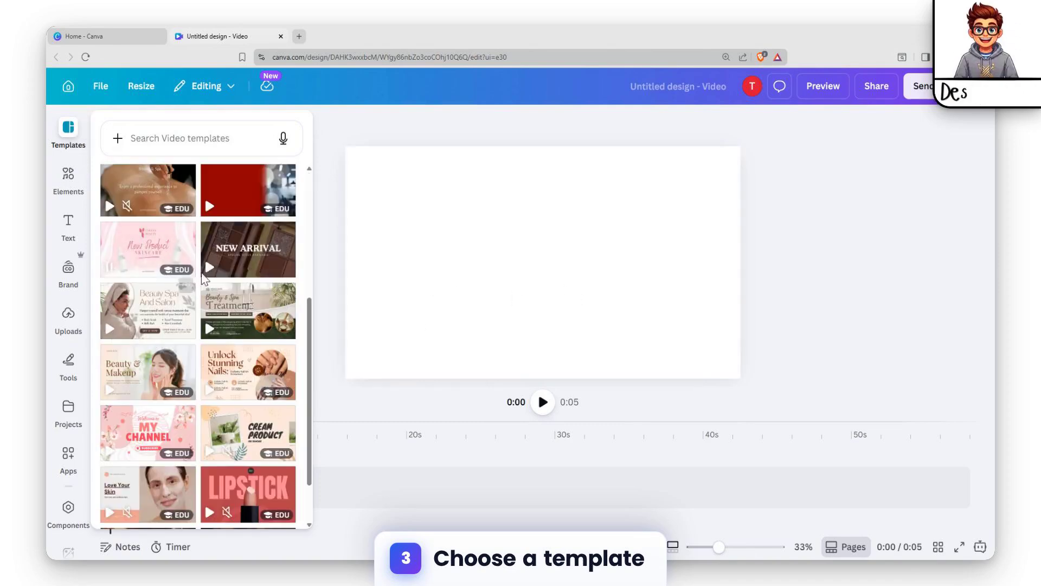
scroll(254, 312, "down", 4)
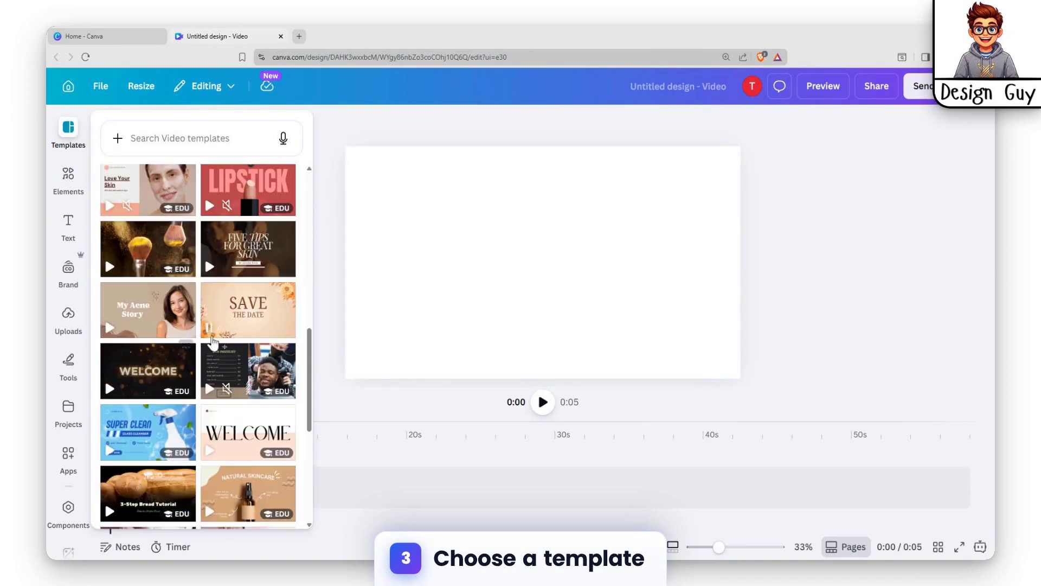
scroll(236, 320, "down", 4)
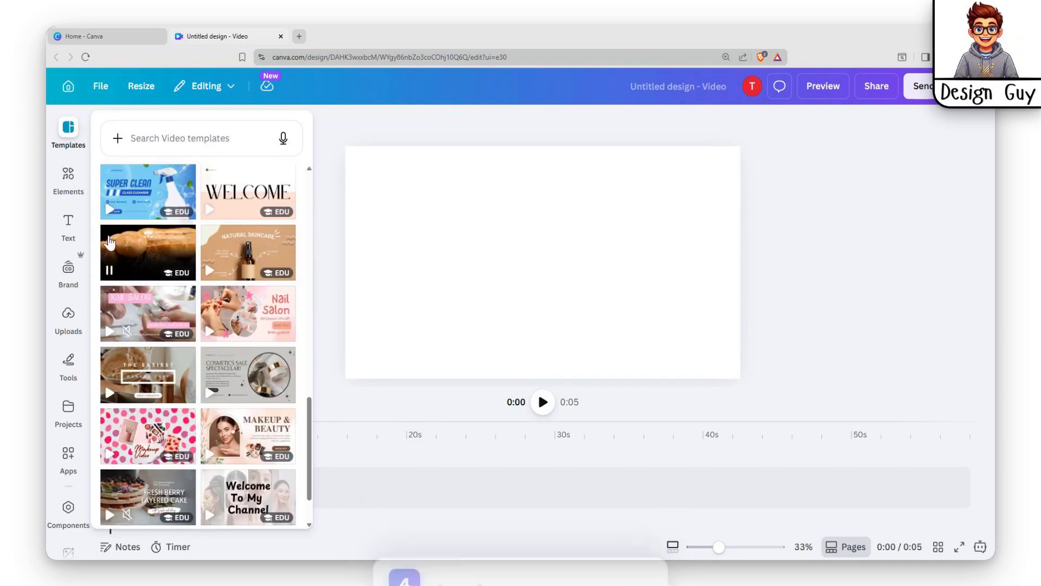
left_click(143, 251)
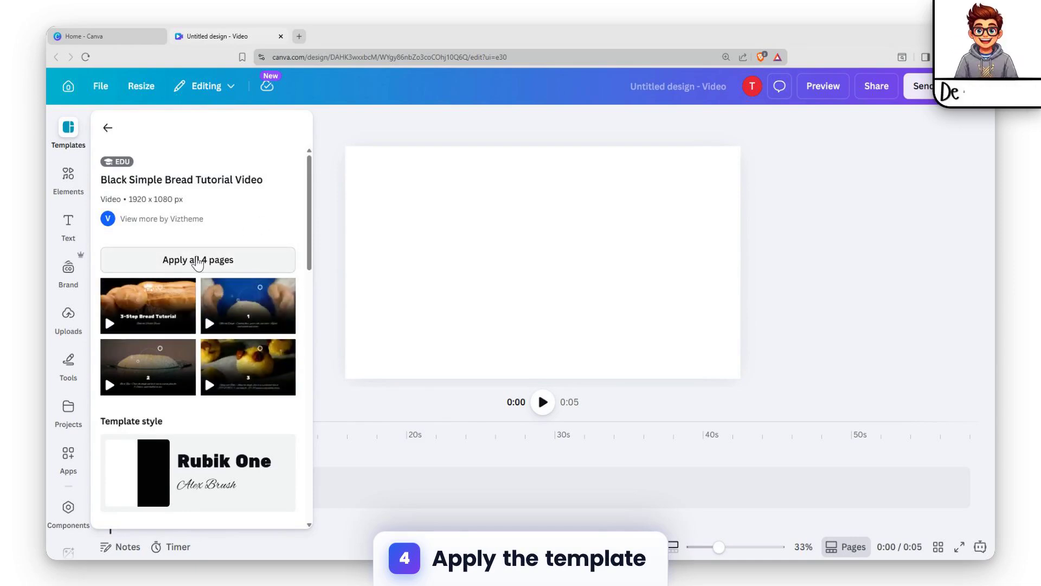
left_click(227, 263)
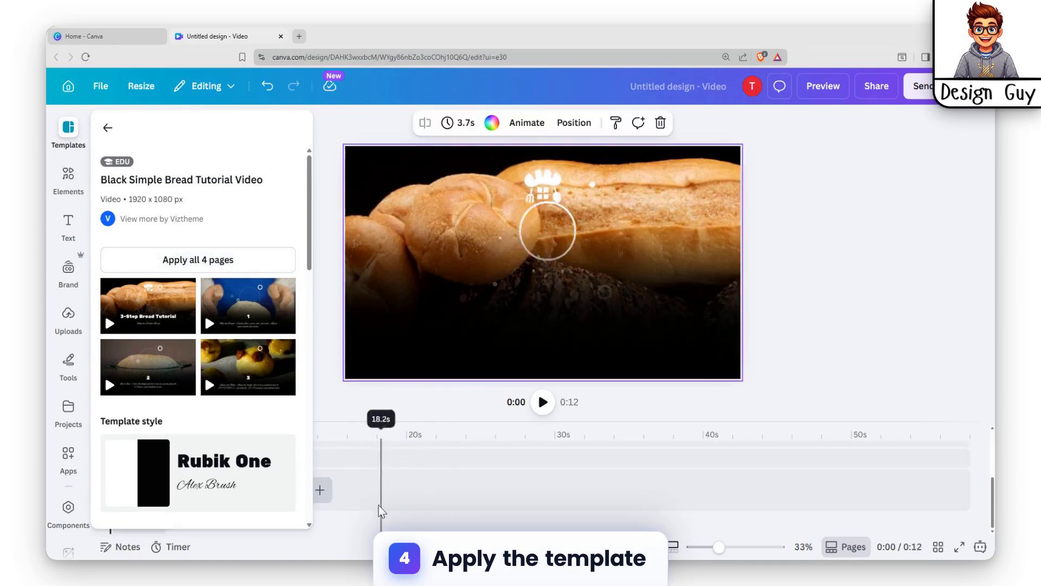
Step: Look over the template's timeline tracks and play the video from the beginning
left_click(459, 499)
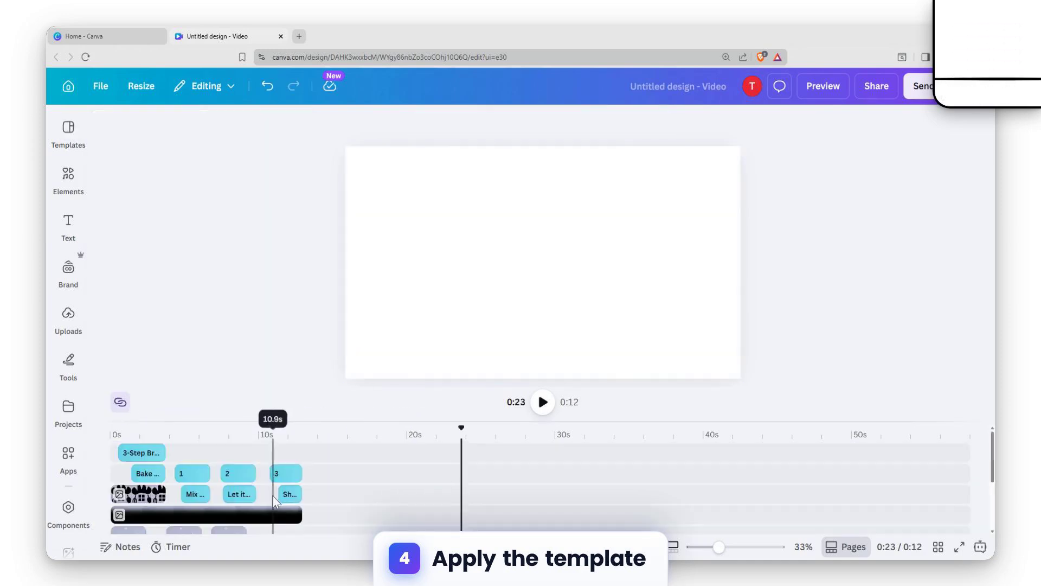
scroll(238, 473, "down", 3)
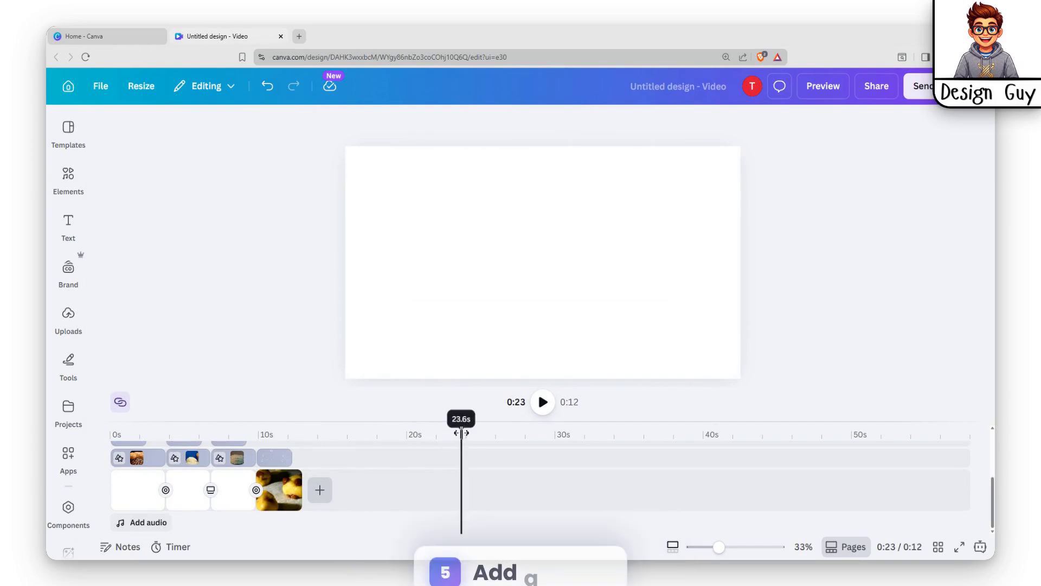
left_click_drag(461, 435, 114, 440)
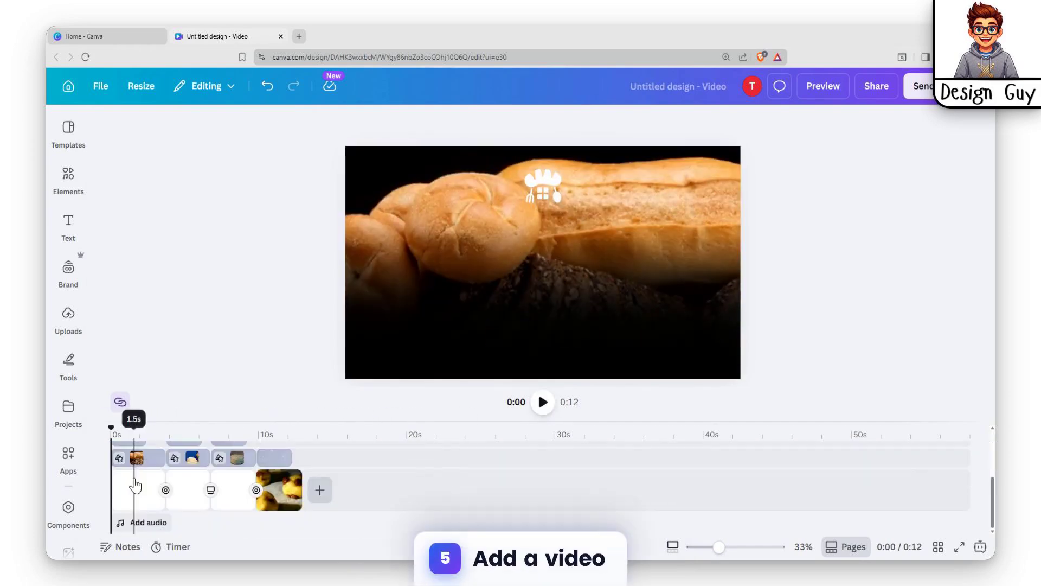
scroll(119, 463, "up", 3)
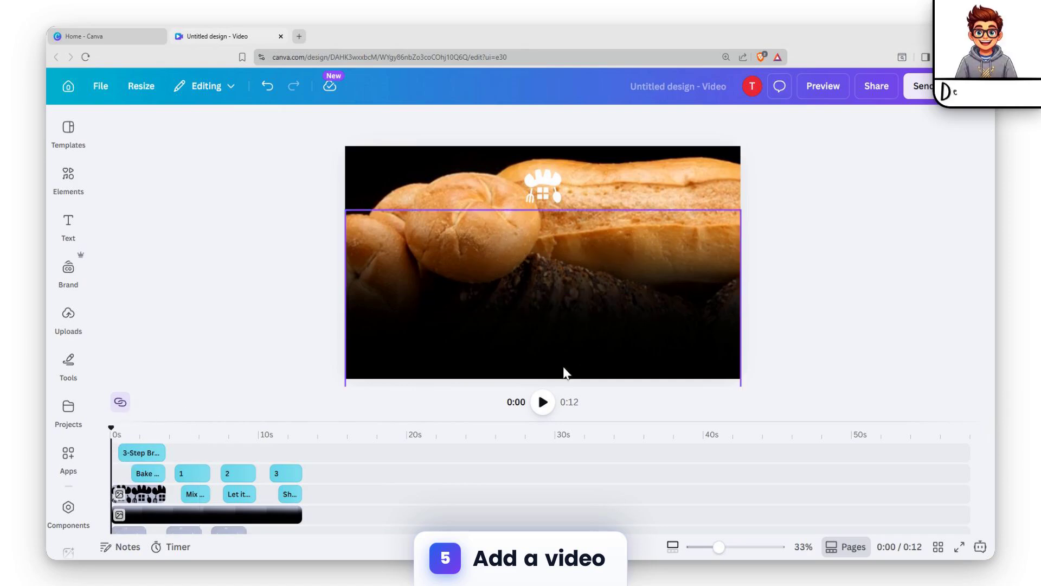
left_click(543, 402)
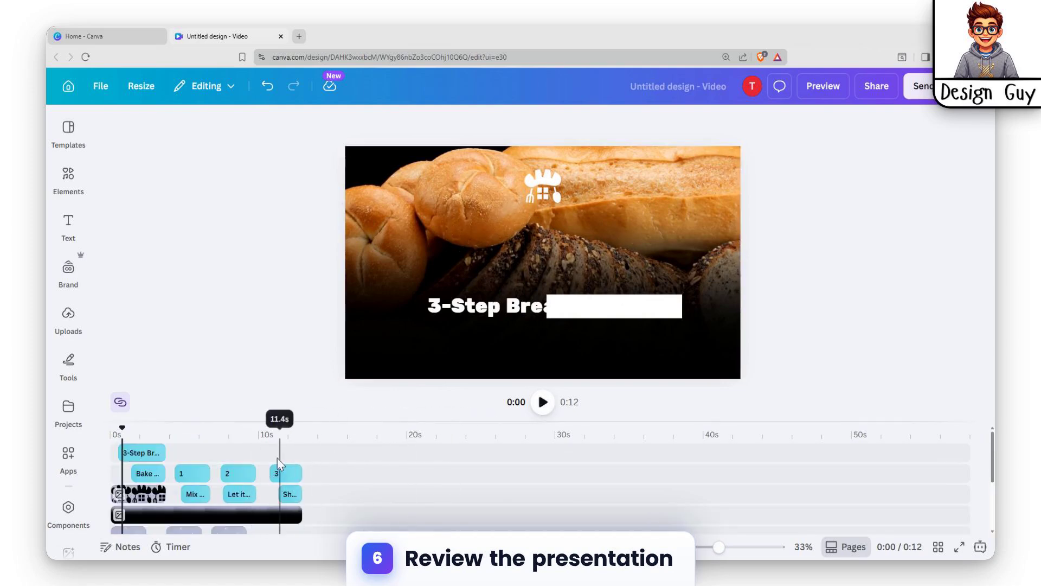
Step: Examine the captions of the three baking steps and the individual page clips along the timeline
left_click(194, 502)
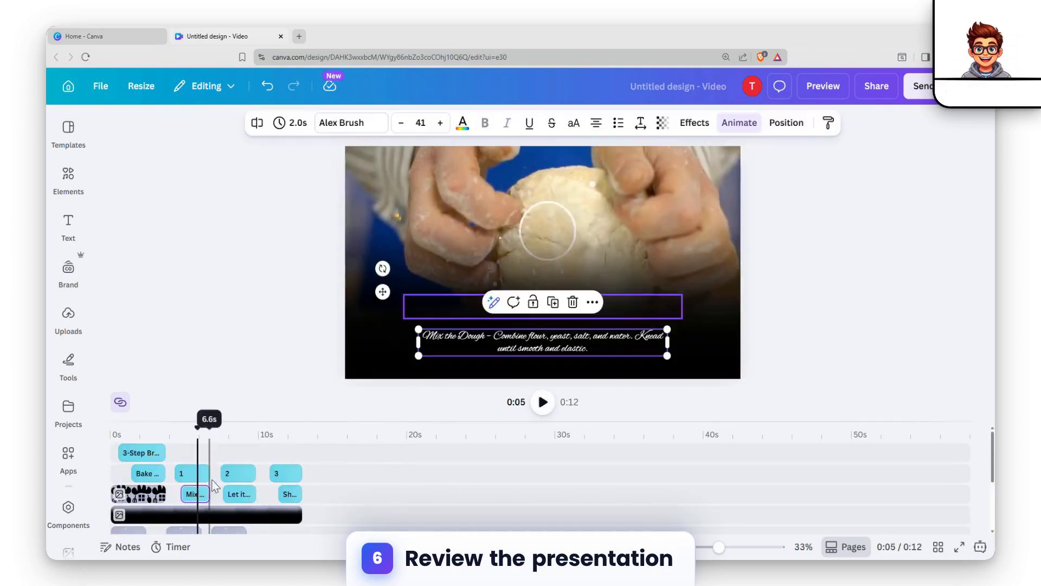
left_click(234, 497)
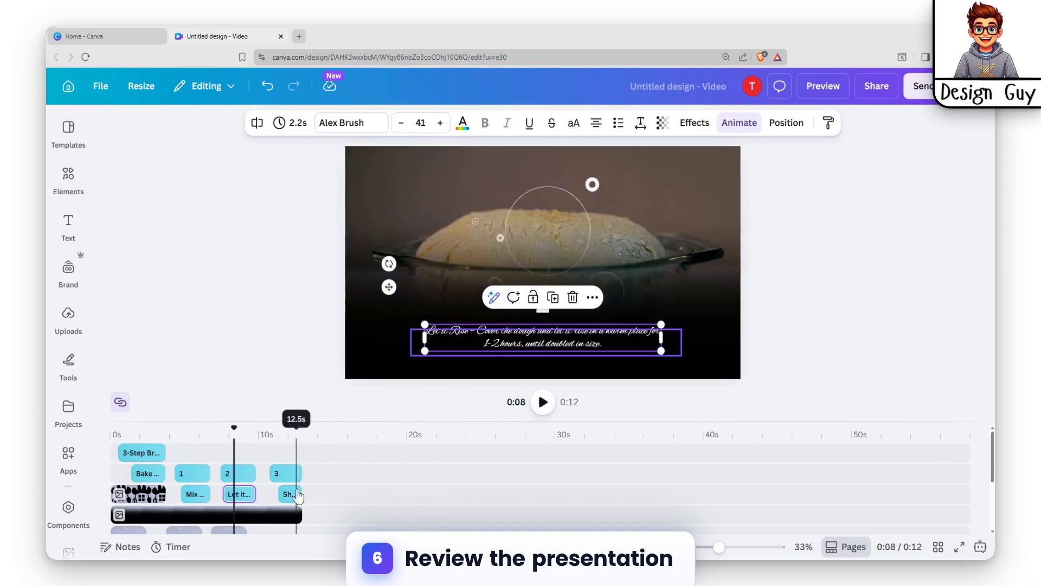
left_click(298, 494)
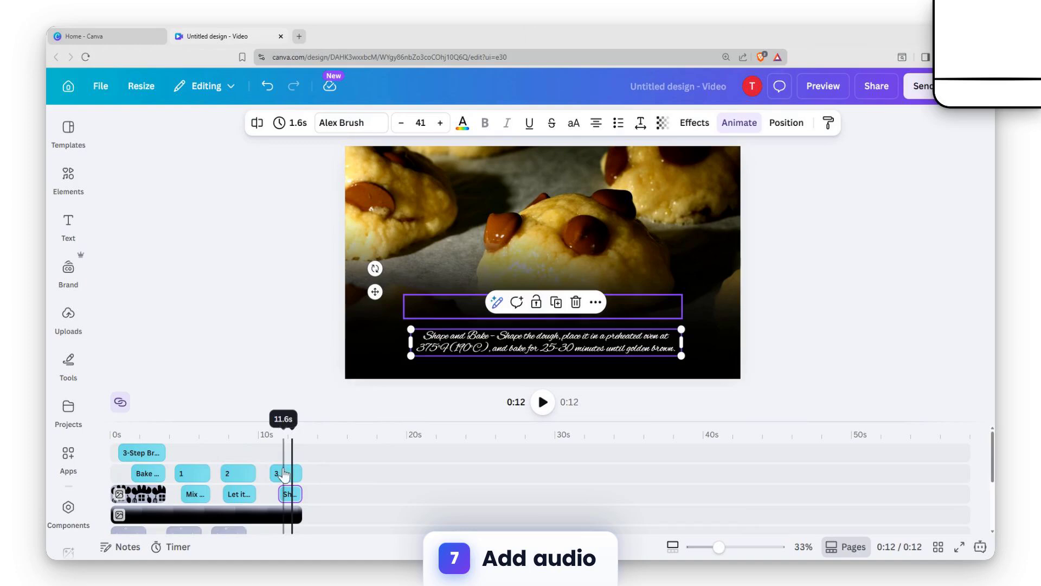
scroll(297, 482, "down", 3)
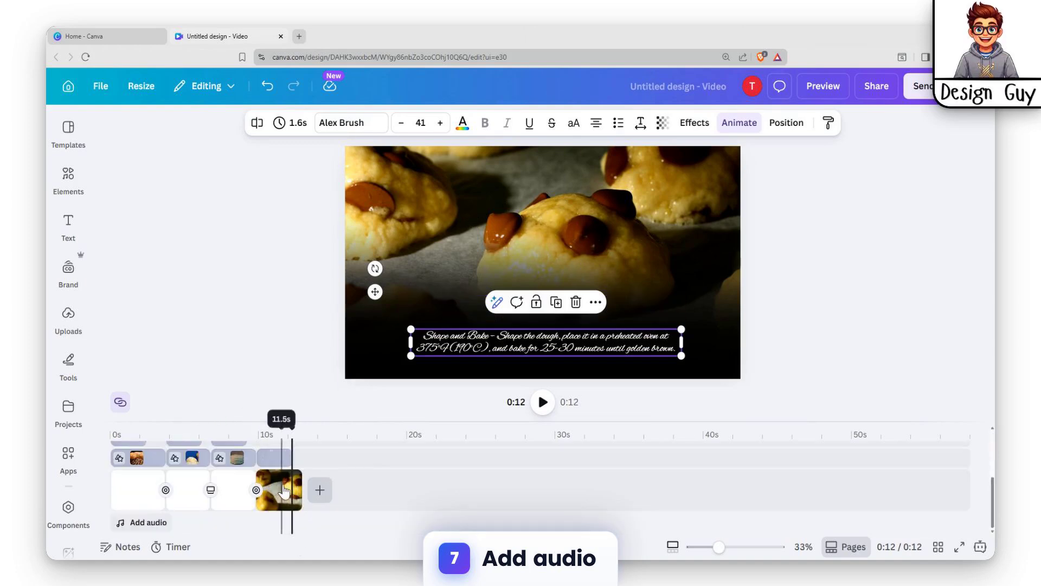
left_click(284, 489)
scroll(287, 494, "up", 3)
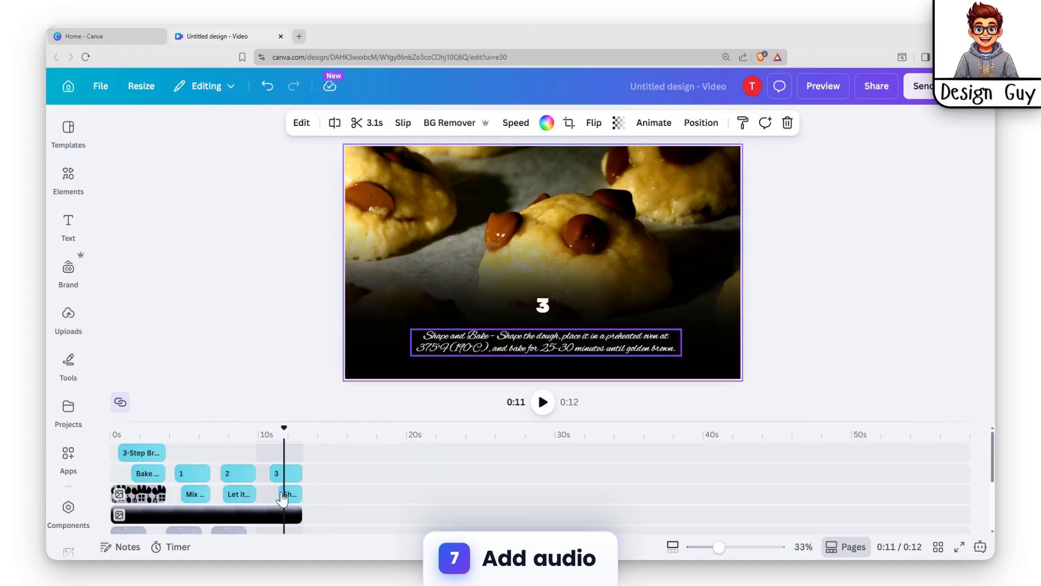
scroll(294, 492, "down", 3)
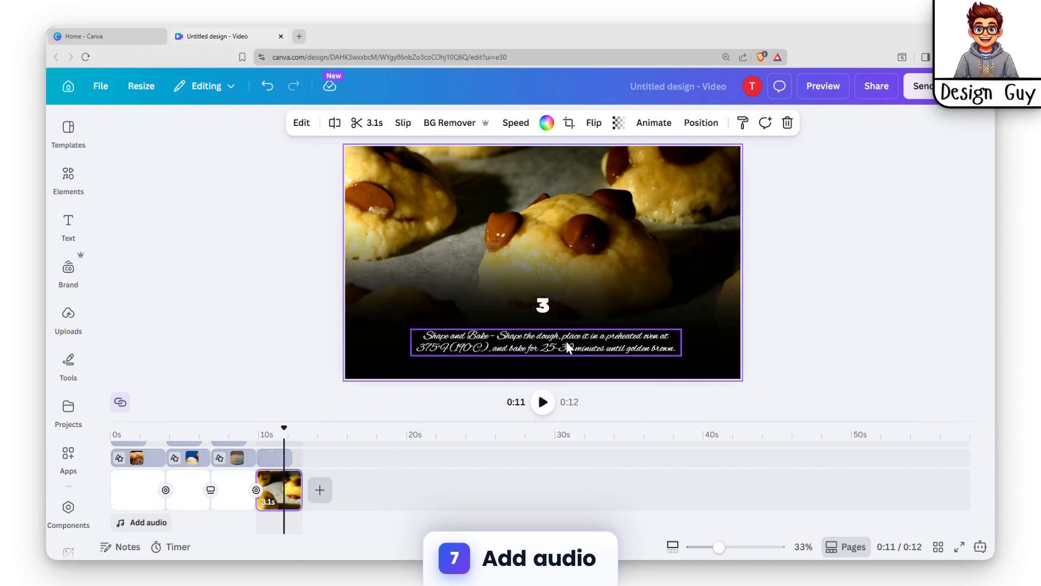
scroll(284, 512, "up", 3)
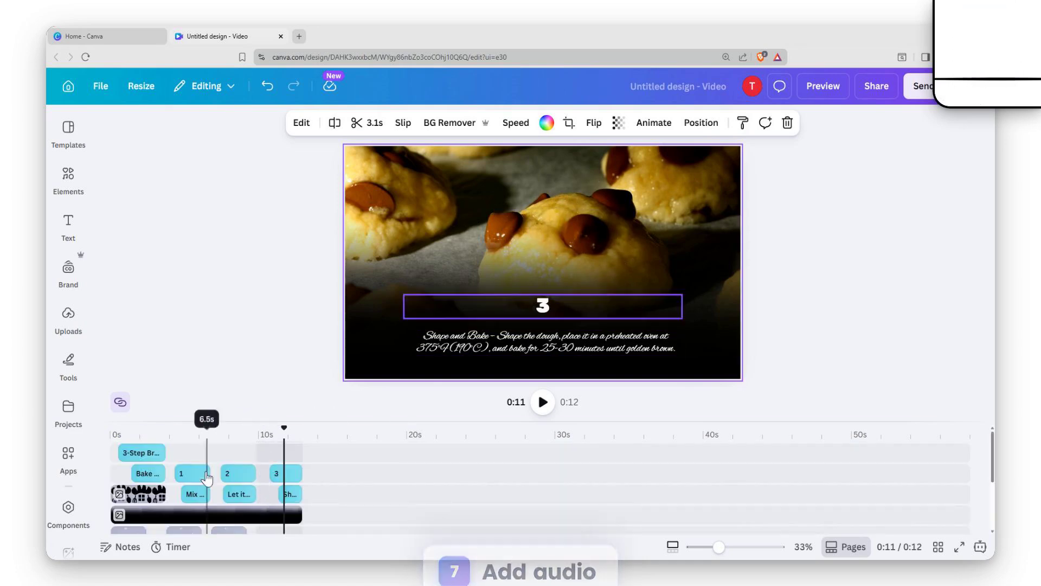
scroll(223, 497, "down", 3)
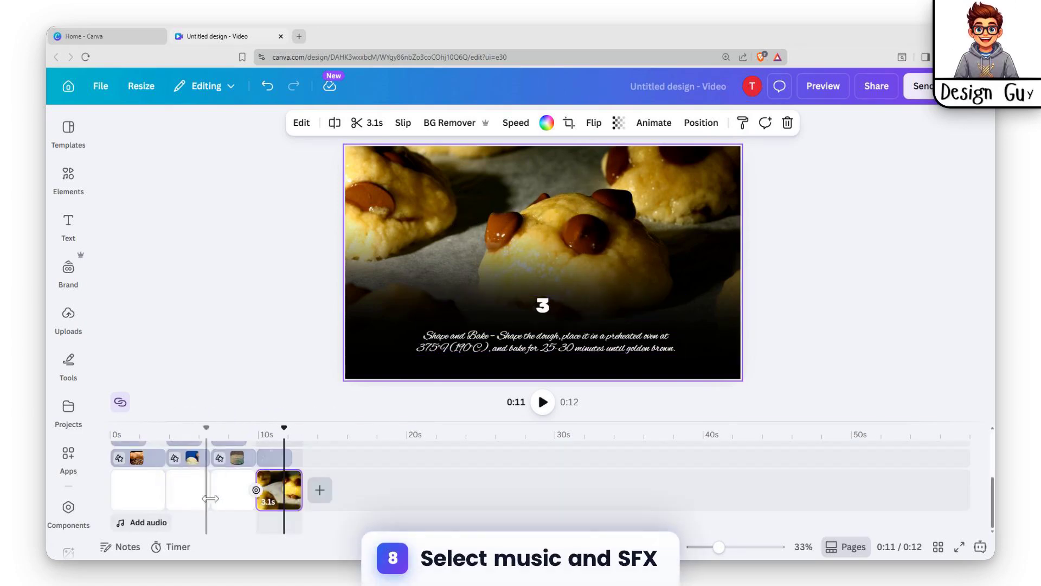
left_click(227, 501)
left_click(192, 496)
left_click(129, 490)
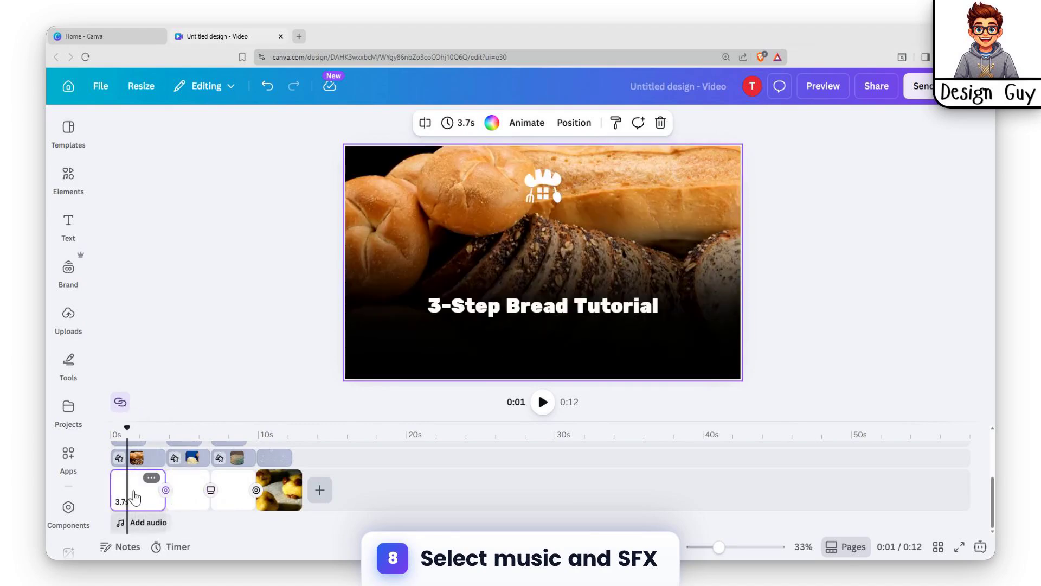
Step: Add the Advertising music track from Music & SFX, aligned with the start of the timeline, and play the video with it
left_click(149, 521)
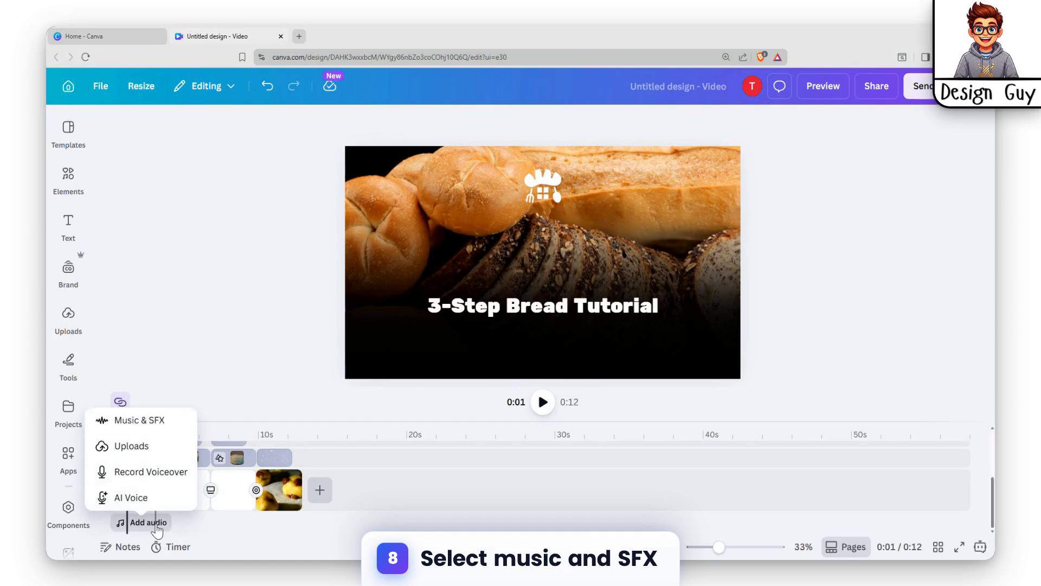
left_click(139, 421)
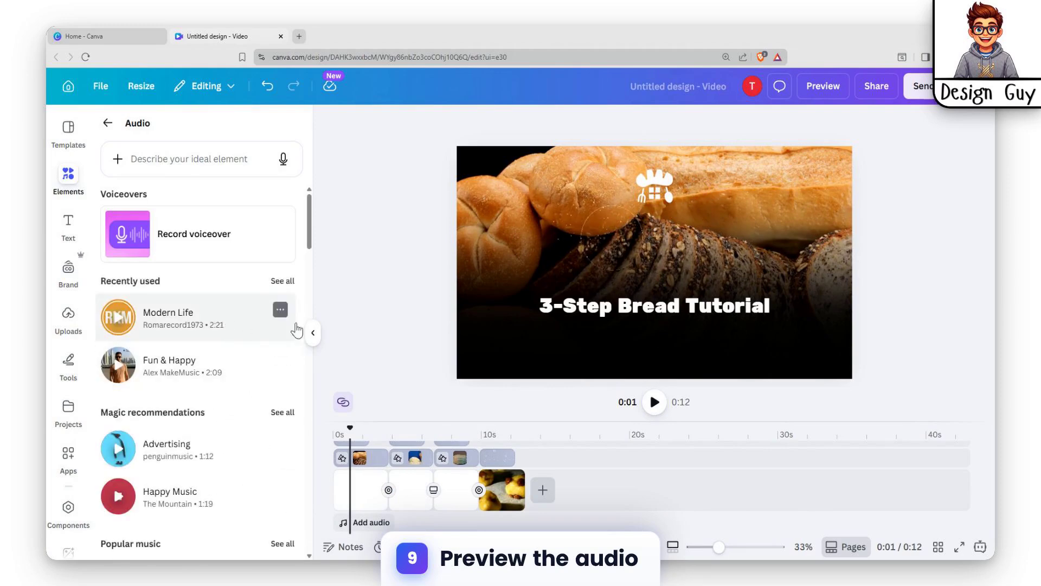
scroll(261, 403, "down", 2)
scroll(255, 288, "up", 2)
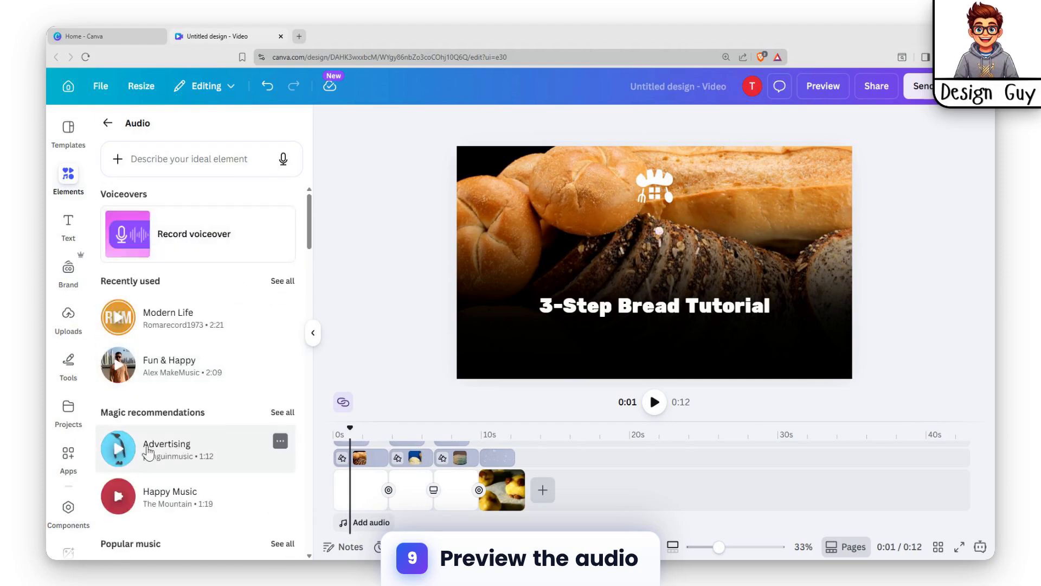
scroll(157, 450, "down", 2)
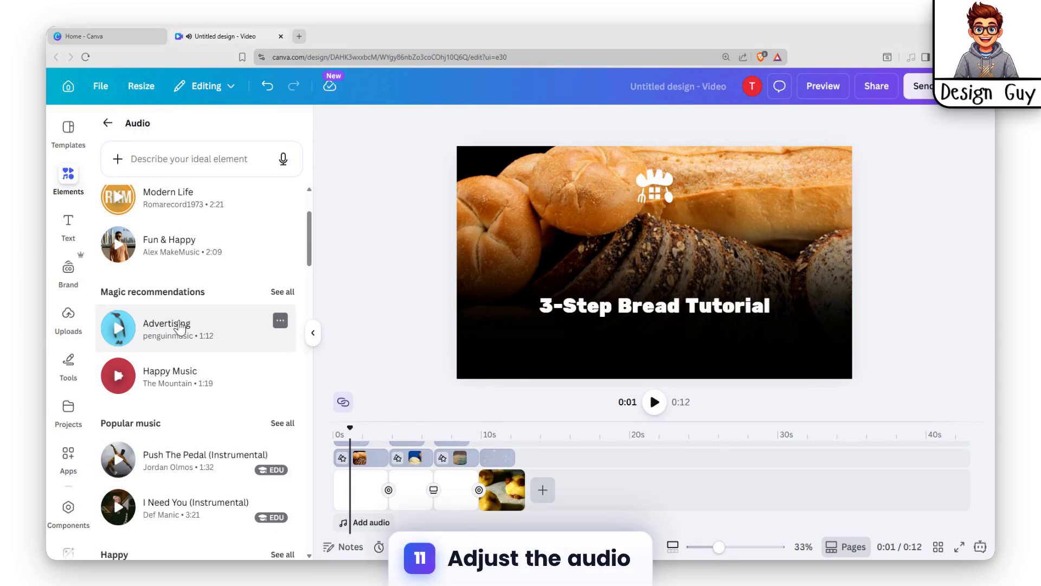
left_click_drag(165, 327, 363, 525)
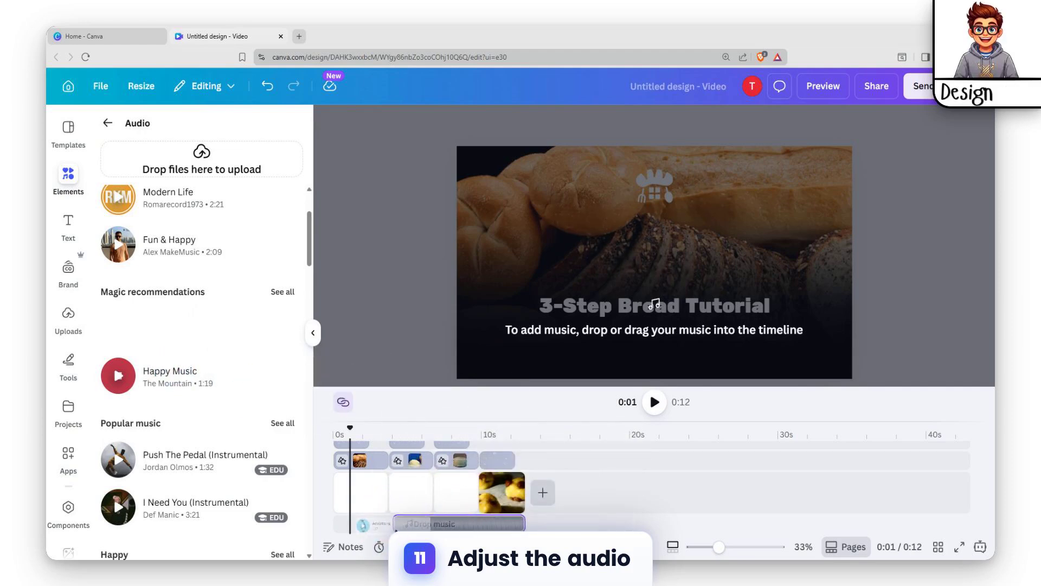
left_click_drag(427, 525, 345, 514)
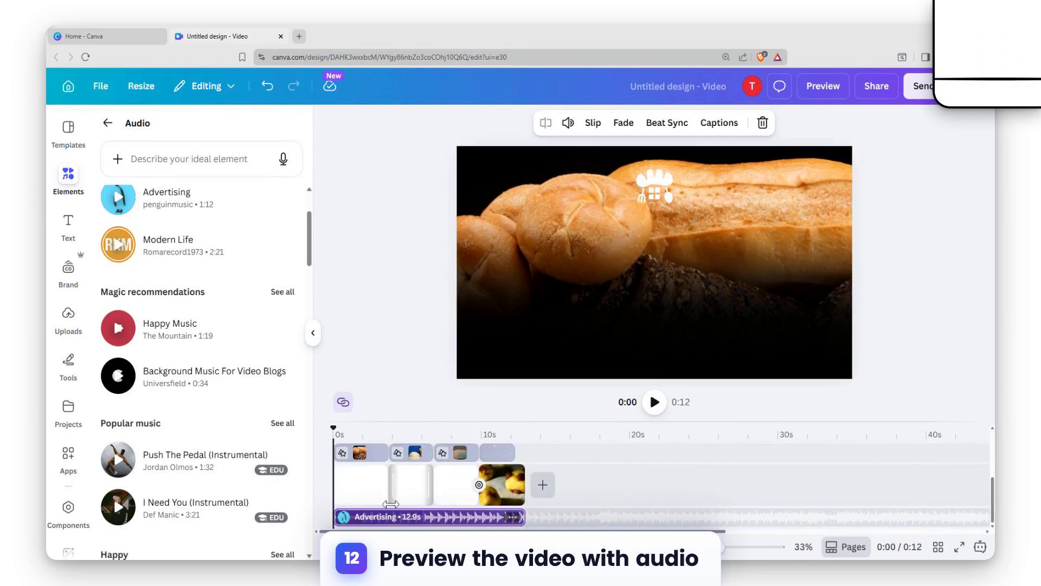
left_click(654, 402)
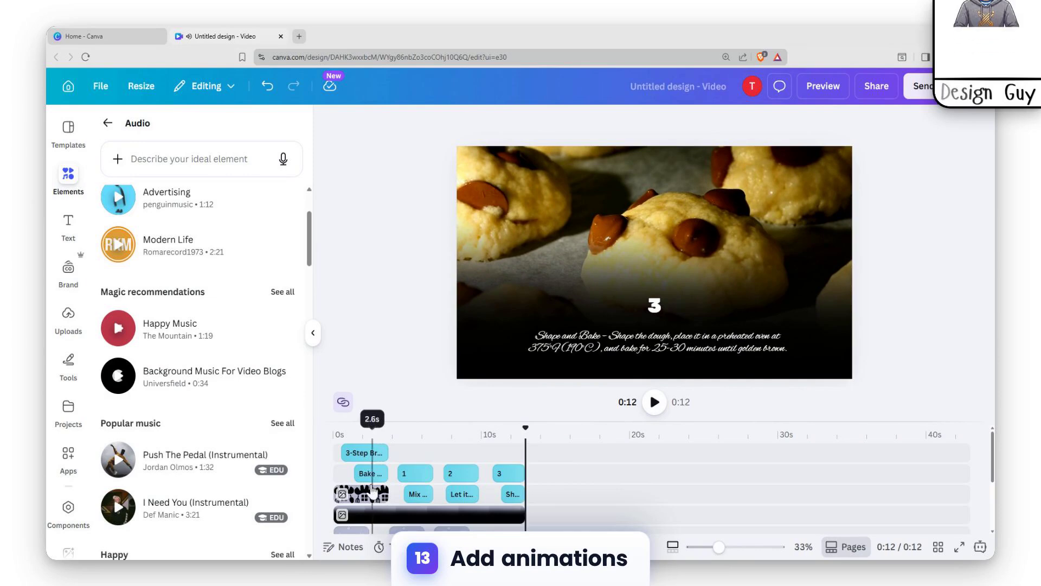
Step: Examine the animation settings of the 3-Step Bread Tutorial title, the step numbers and the step captions
left_click(369, 473)
left_click(360, 454)
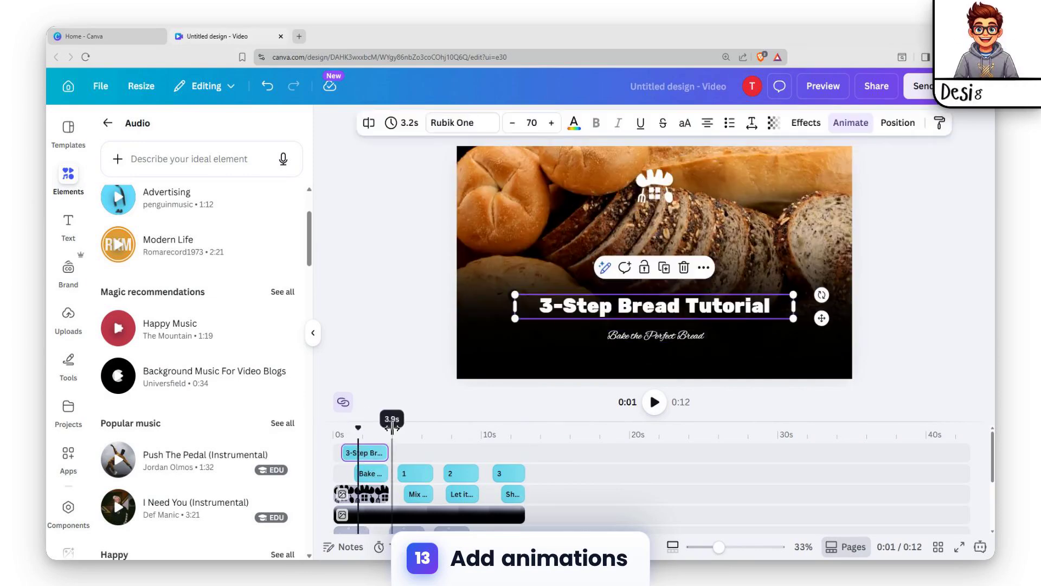
left_click(851, 123)
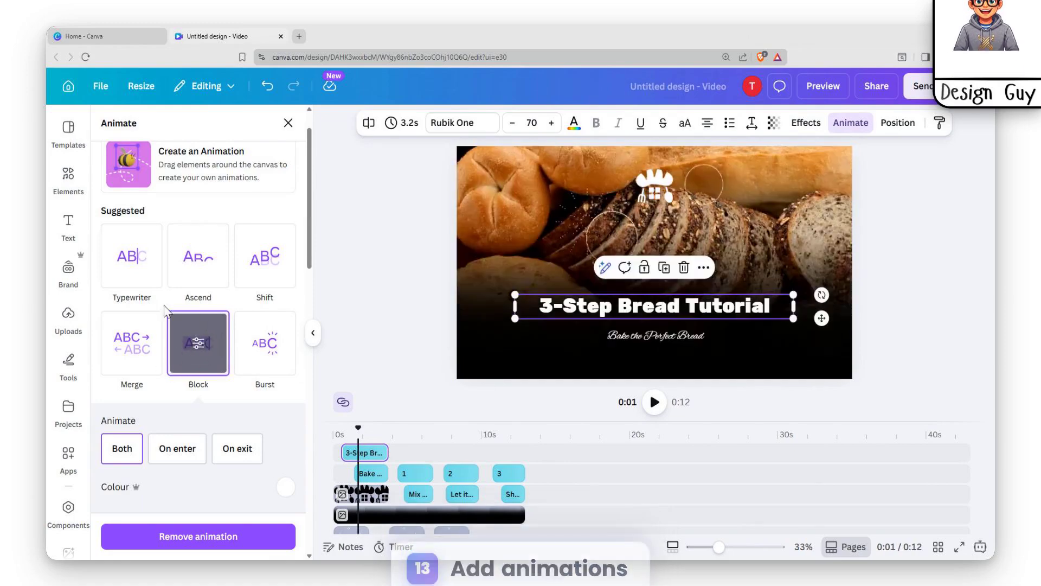
left_click(405, 473)
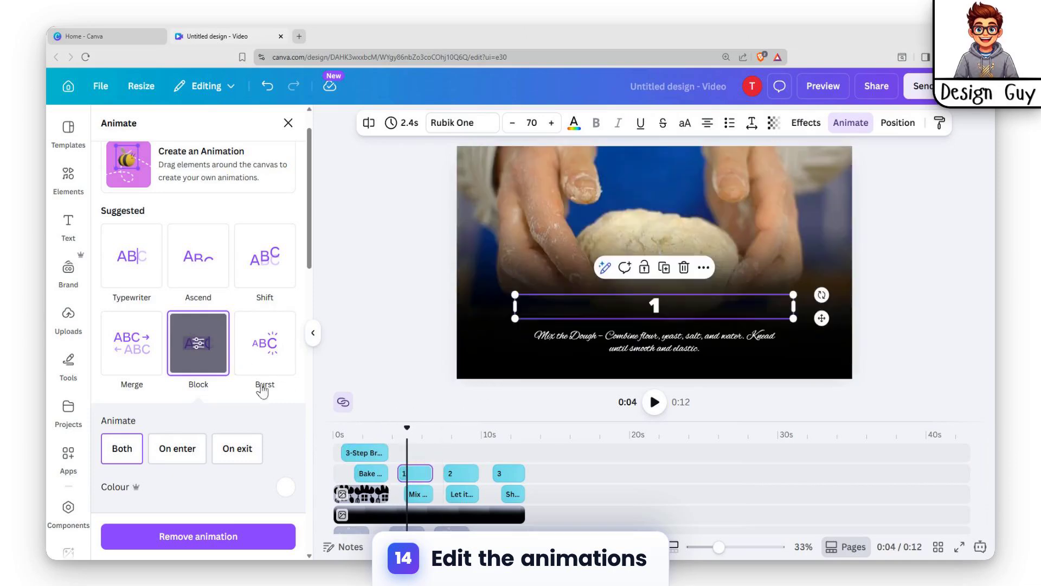
left_click(457, 475)
left_click(502, 473)
left_click(459, 494)
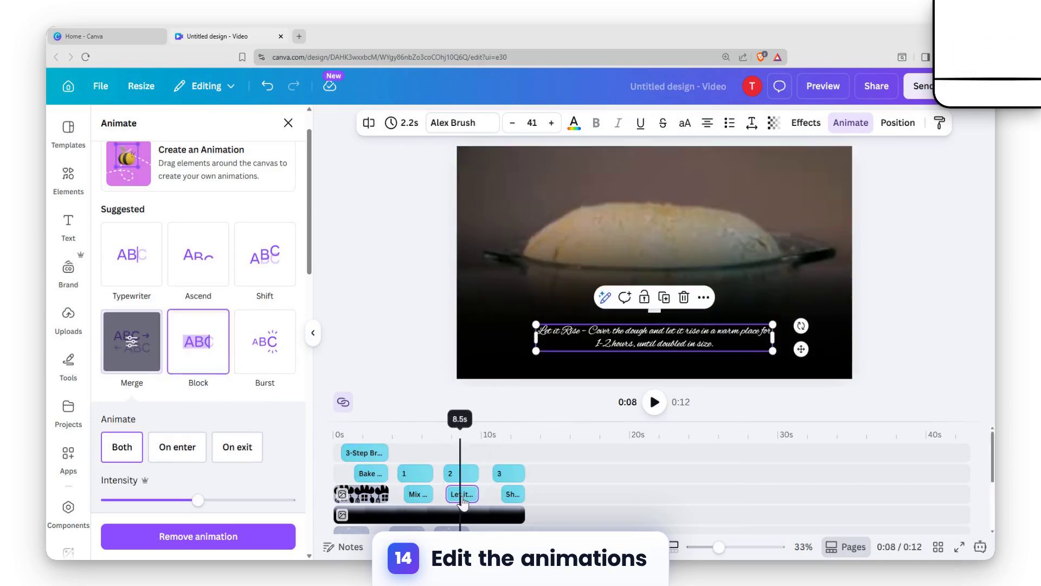
left_click(512, 494)
left_click(462, 494)
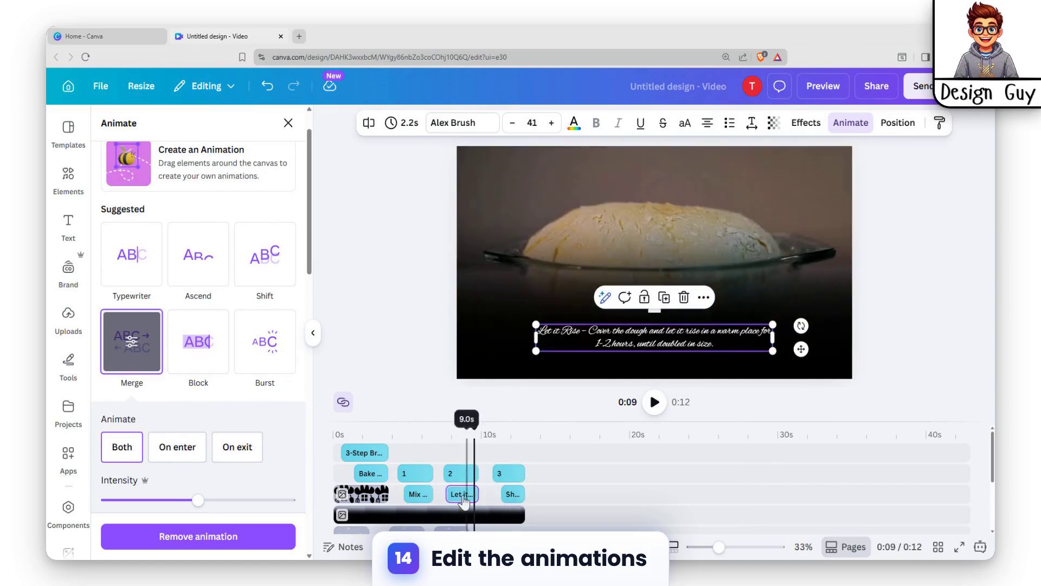
left_click(413, 495)
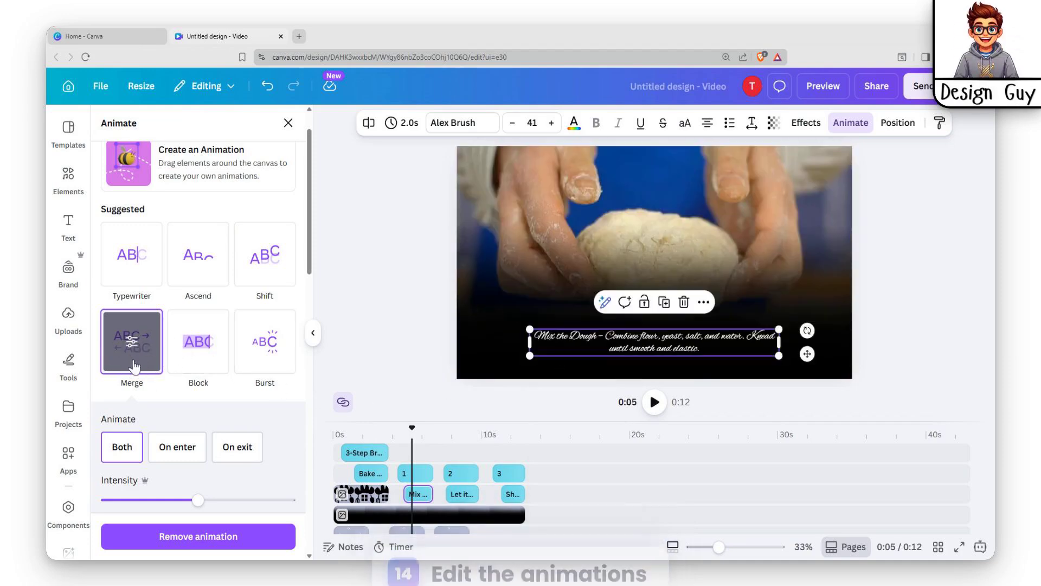
Step: Browse the animation effects available for the white bread logo on the opening page
left_click(366, 497)
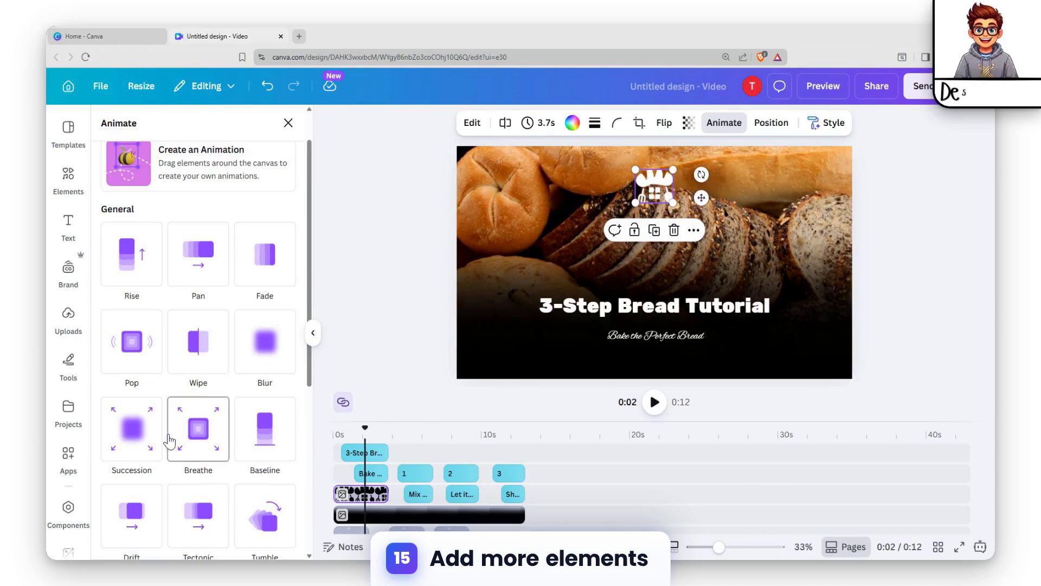
scroll(189, 428, "down", 6)
scroll(188, 431, "up", 7)
scroll(283, 309, "down", 4)
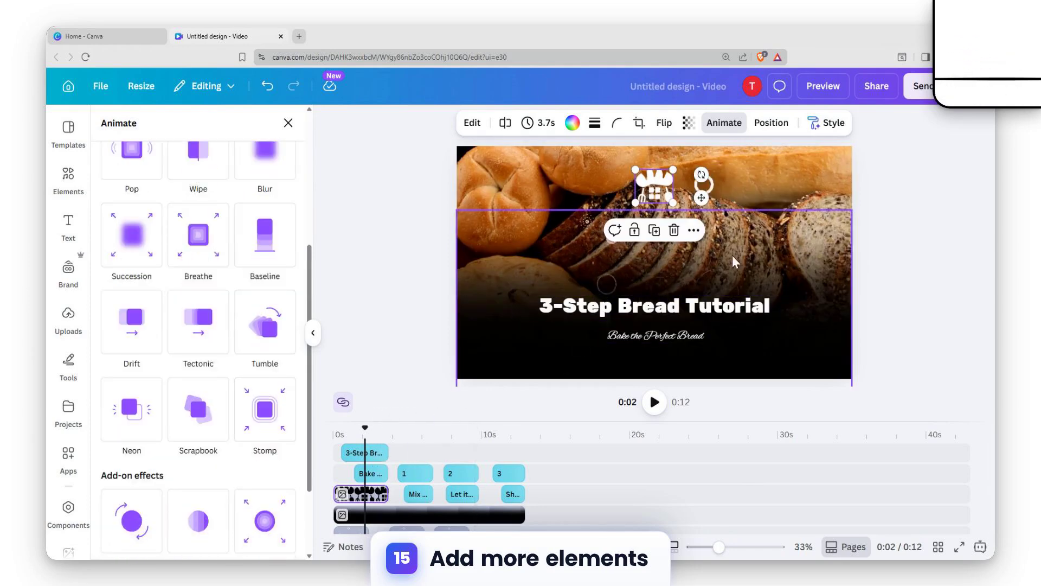
Step: Apply the Stomp animation to the white bread logo on the opening page and return the playhead to the start of the timeline
scroll(276, 316, "down", 3)
scroll(282, 336, "up", 4)
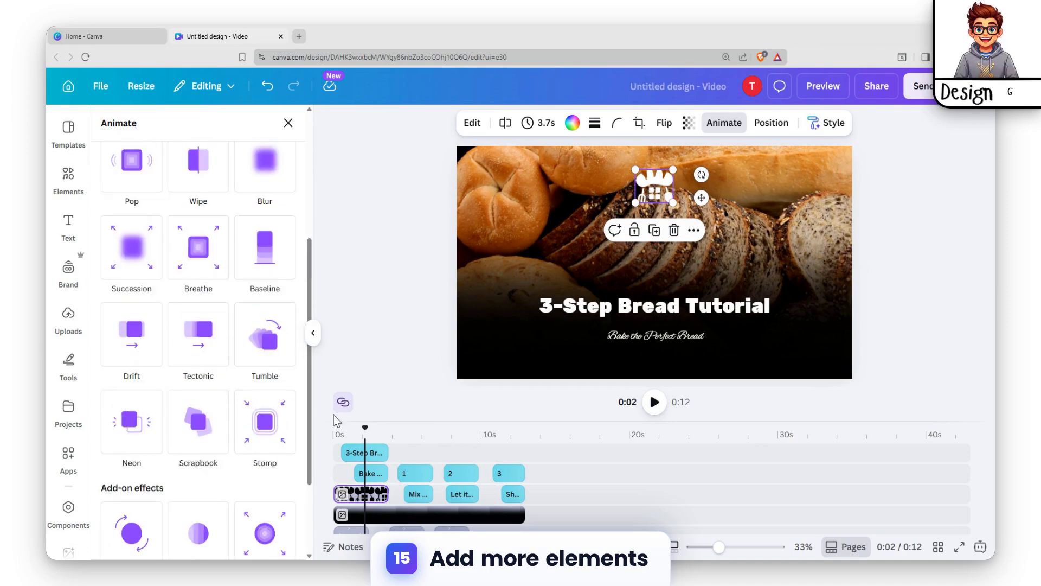
left_click(258, 395)
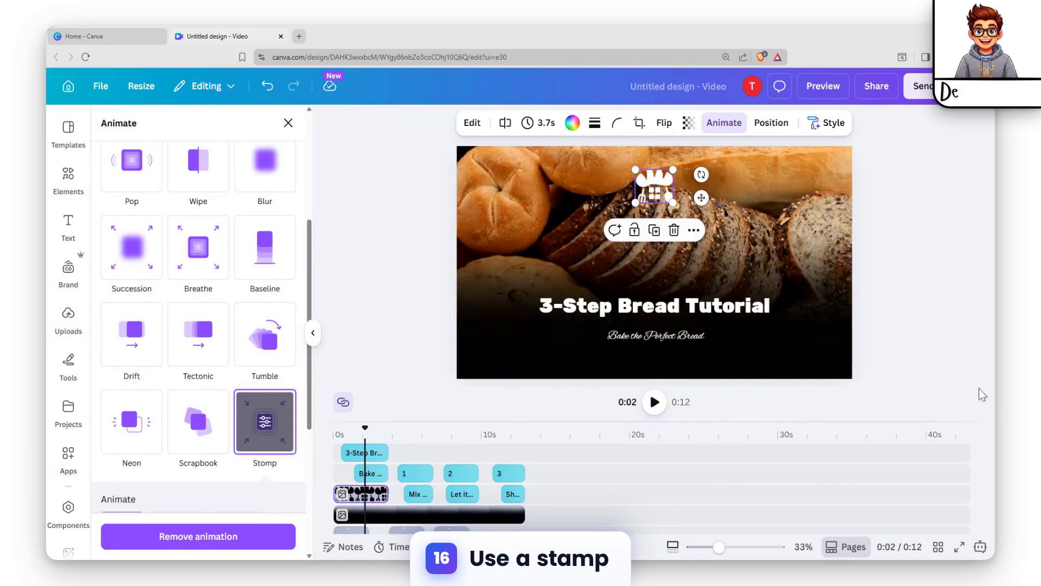
left_click(335, 435)
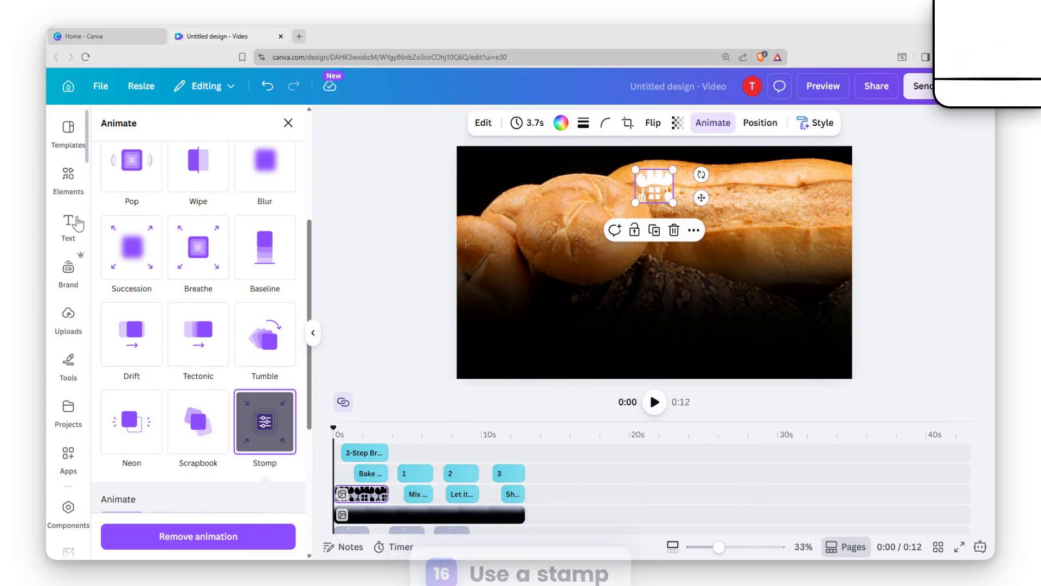
Step: Examine the step numbers, the step captions, the bread logo and the dark gradient overlay at their places along the timeline
left_click(60, 178)
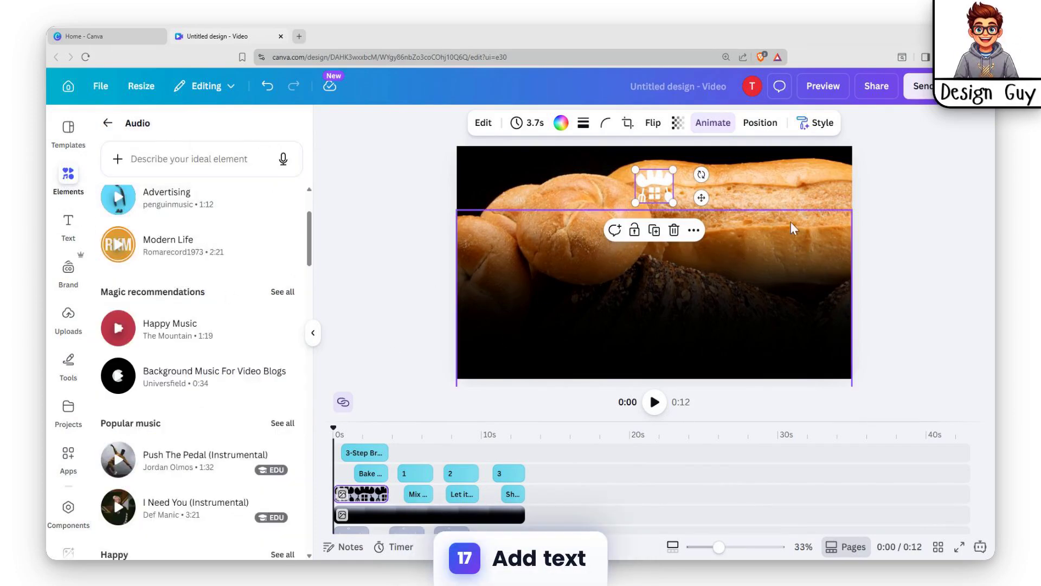
left_click(373, 475)
left_click(420, 474)
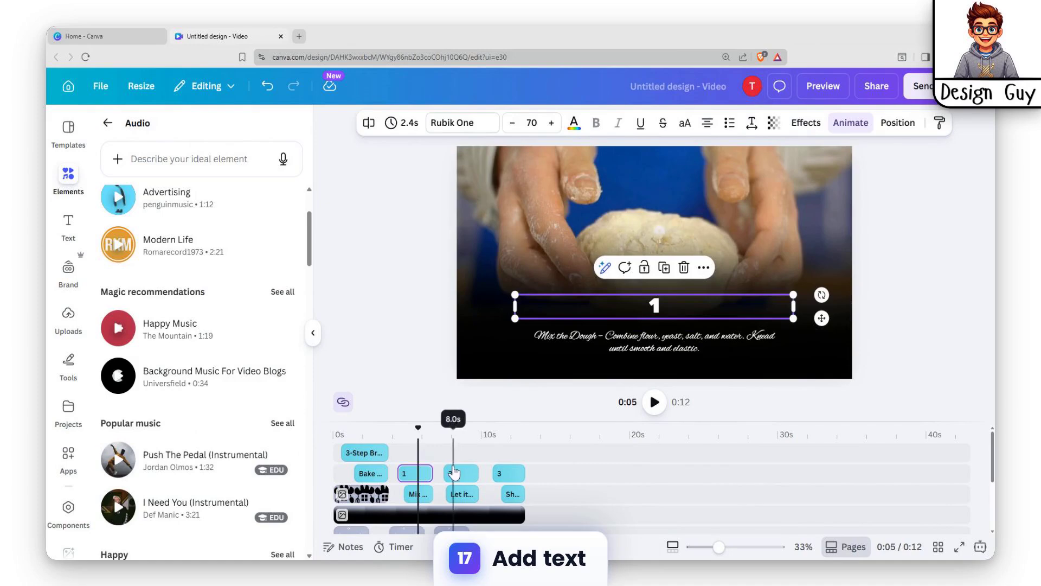
left_click(458, 473)
left_click(514, 474)
left_click(518, 501)
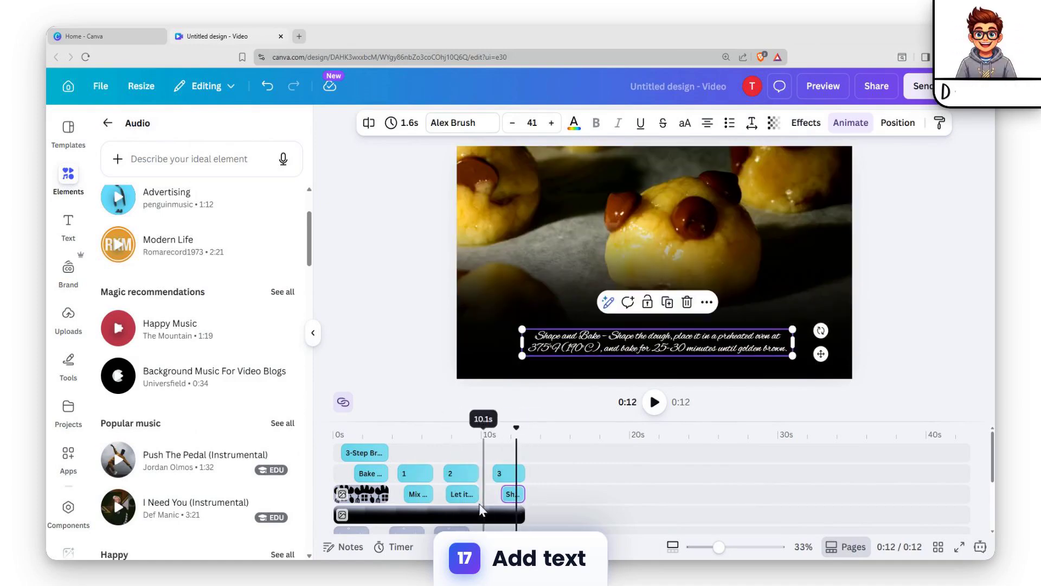
left_click(461, 494)
left_click(425, 495)
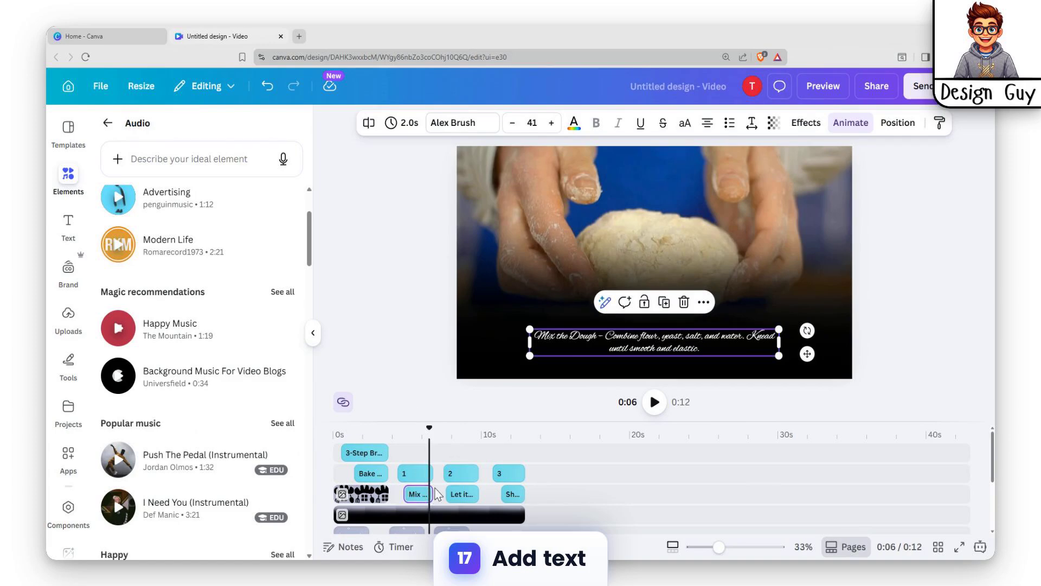
left_click(421, 479)
left_click(383, 495)
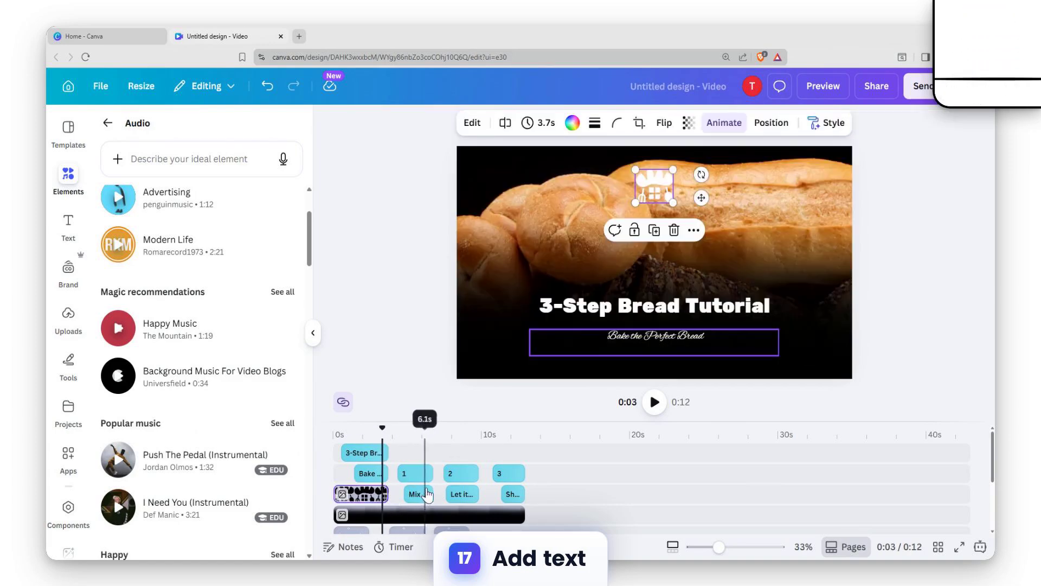
left_click(492, 514)
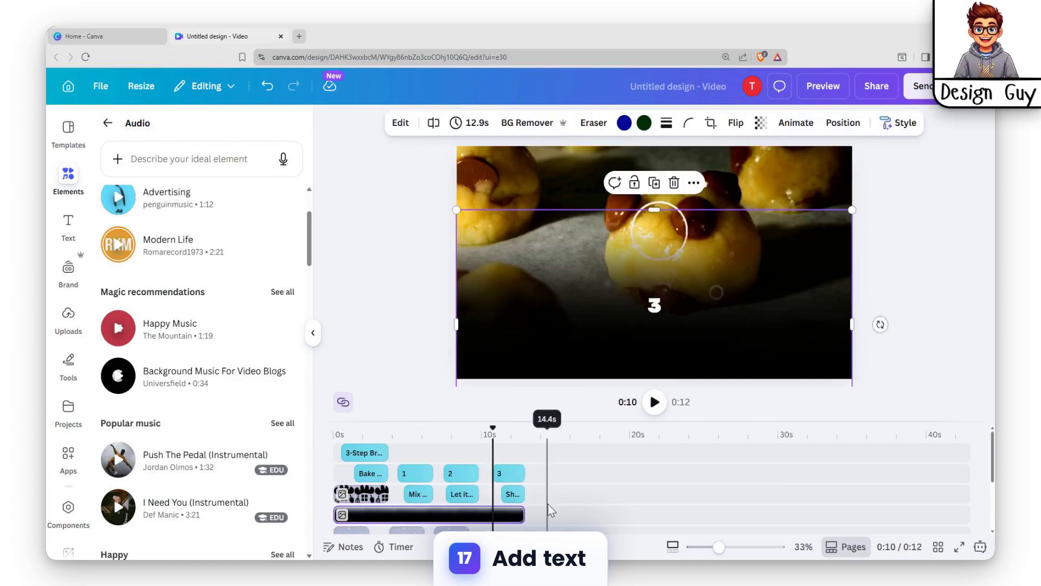
Step: Add a blank page at the end of the video, after the chocolate bun page, and move the playhead onto it
scroll(545, 497, "down", 2)
scroll(534, 492, "up", 2)
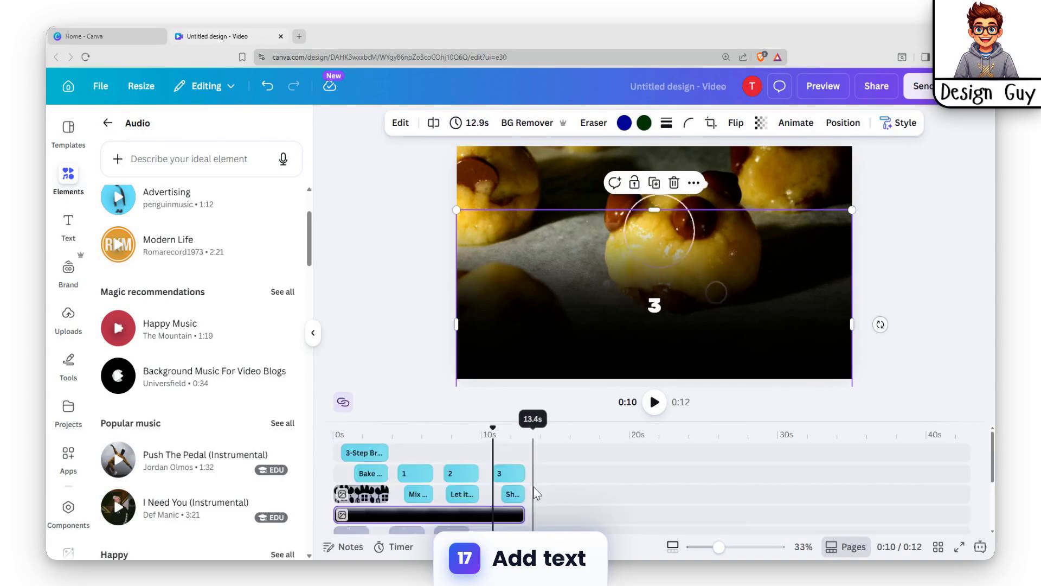
scroll(531, 492, "down", 2)
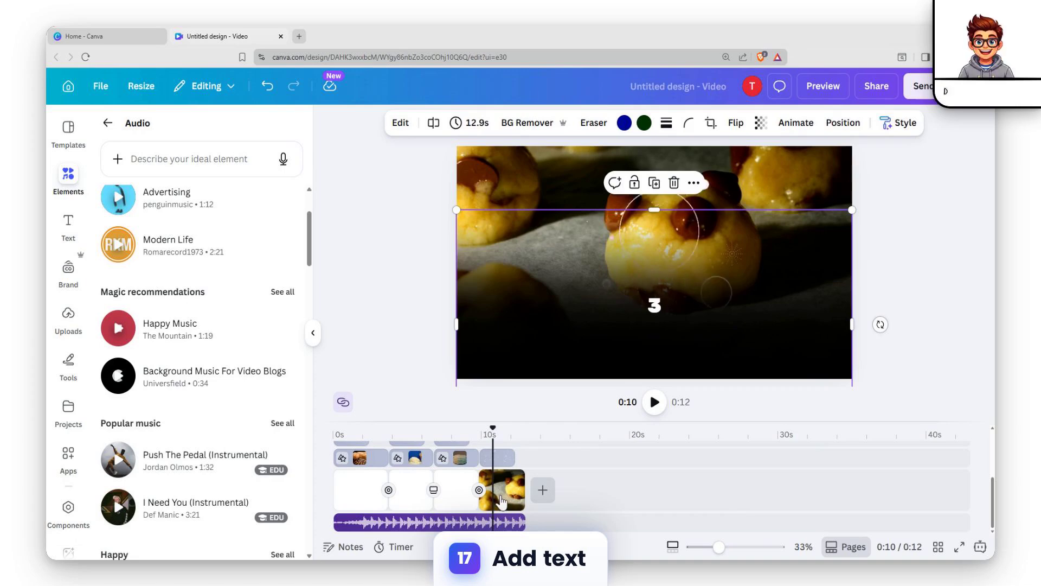
left_click(543, 490)
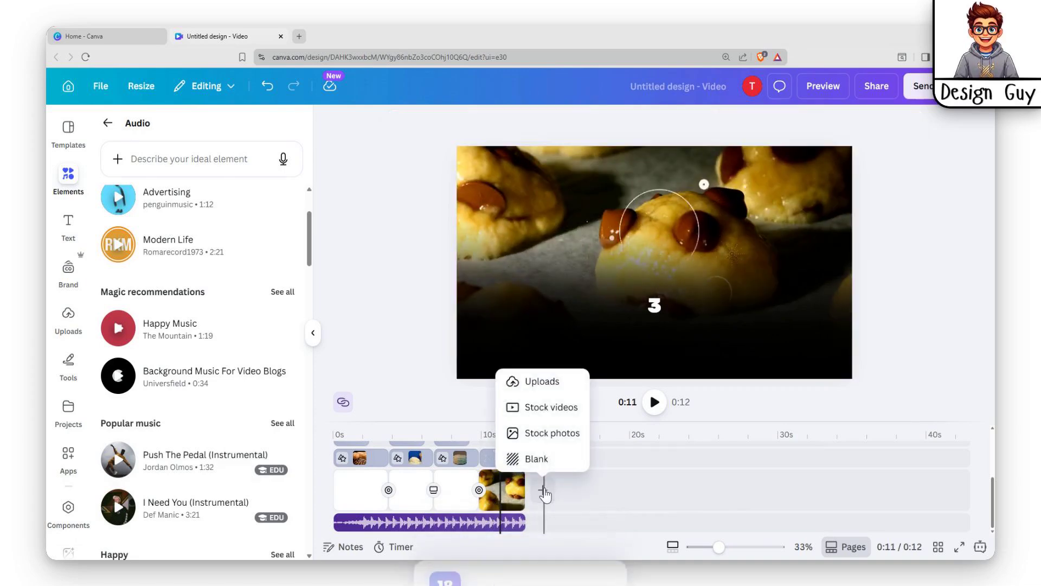
left_click(531, 458)
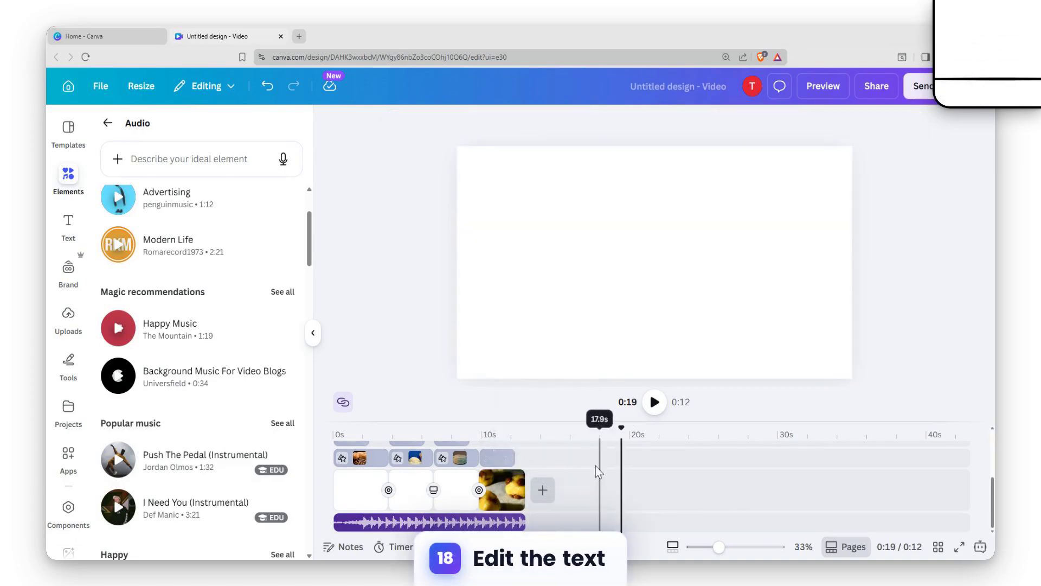
left_click(544, 490)
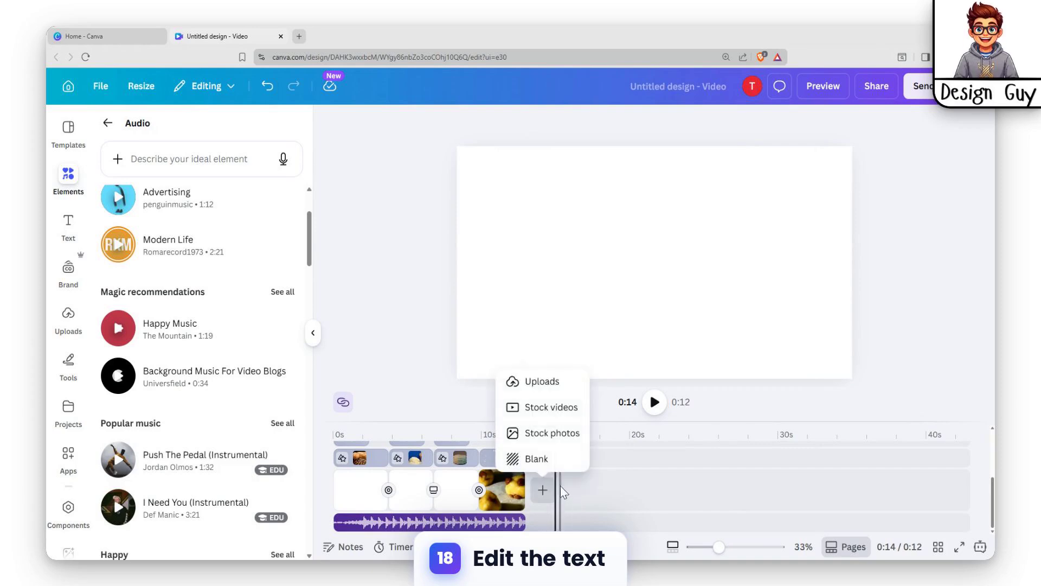
left_click(538, 459)
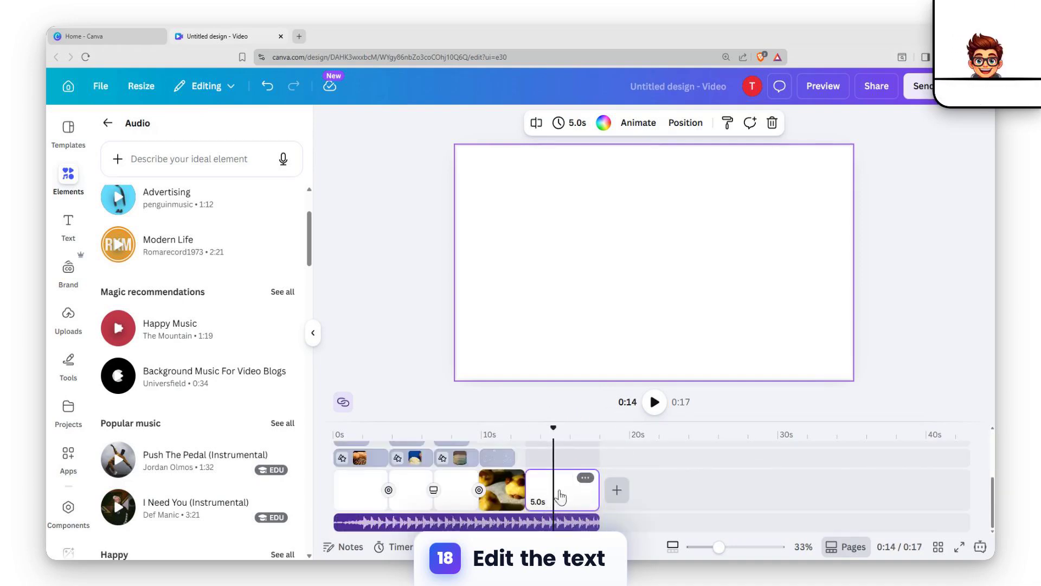
left_click(562, 488)
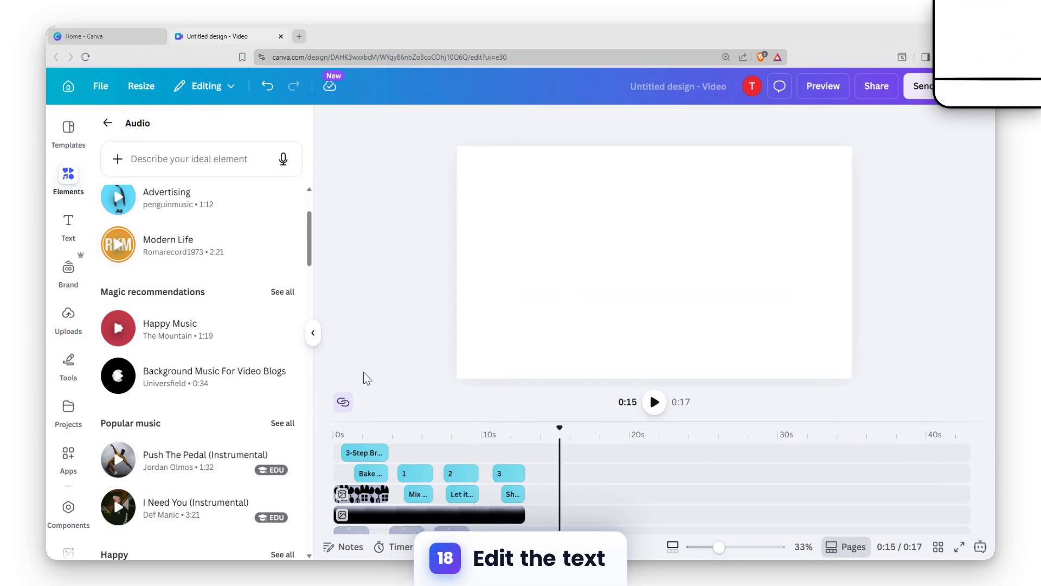
Step: Duplicate the step number 3 text and move the copy's clip over the blank last page on the timeline
left_click(510, 473)
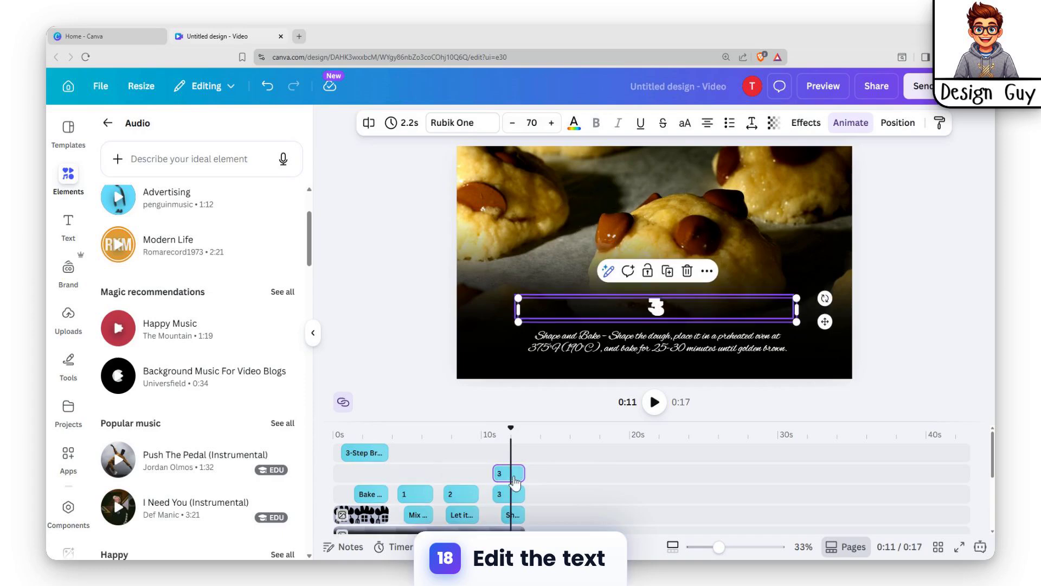
left_click_drag(515, 473, 561, 460)
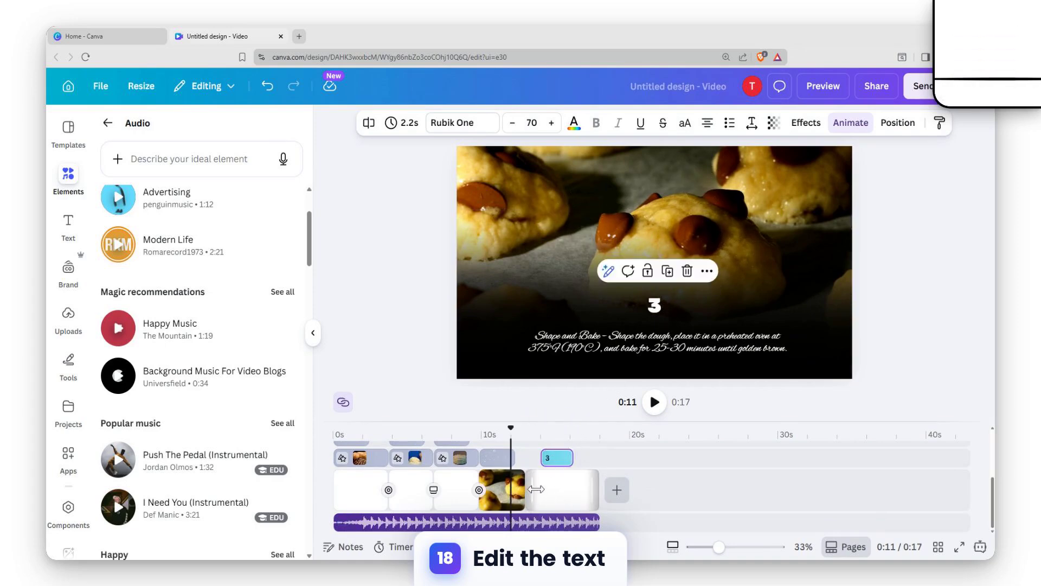
left_click(542, 496)
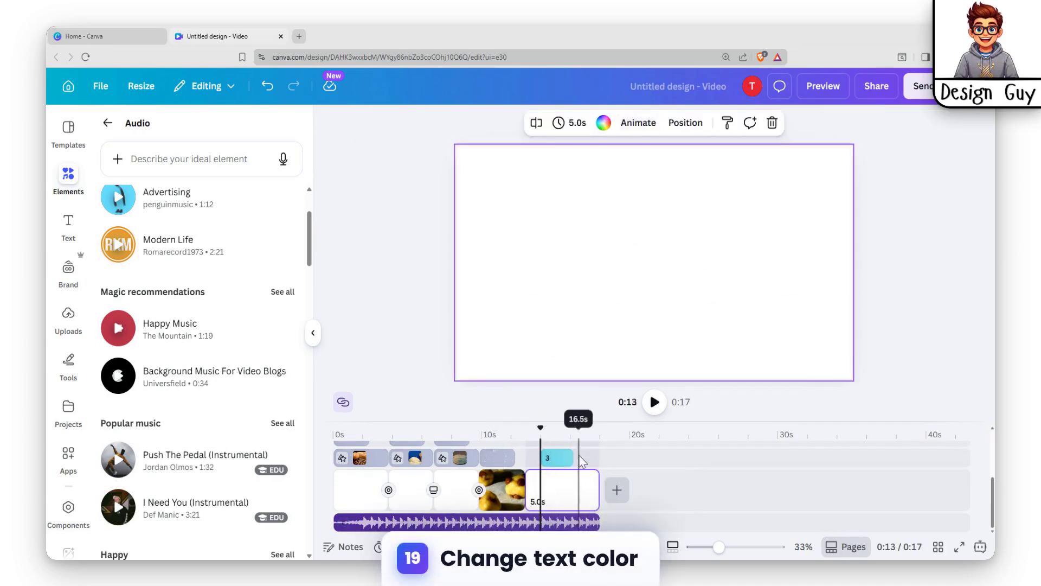
Step: Set the text colour of the copied number 3 on the last page to Yellow
left_click(559, 454)
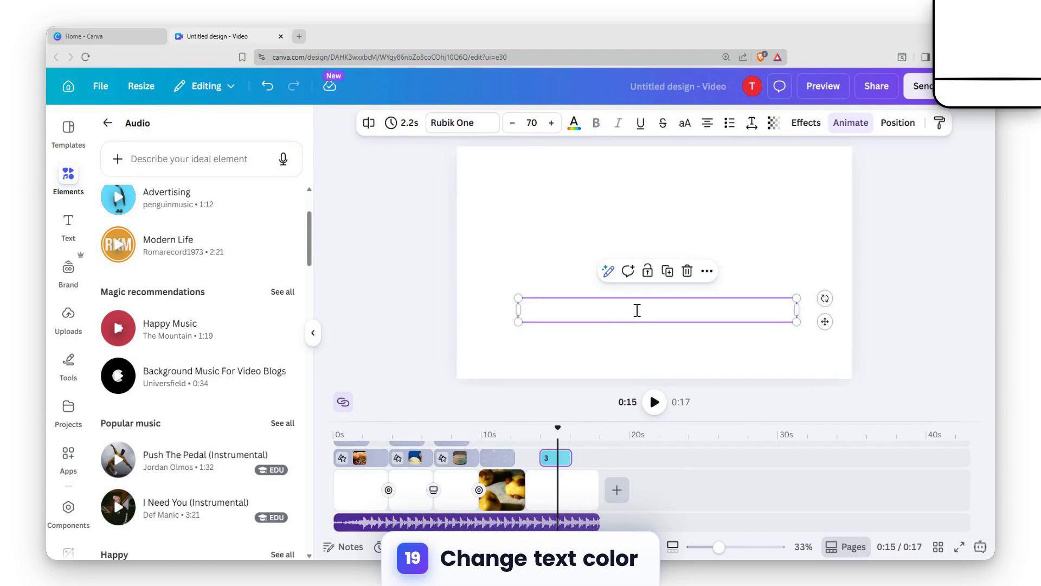
double_click(656, 310)
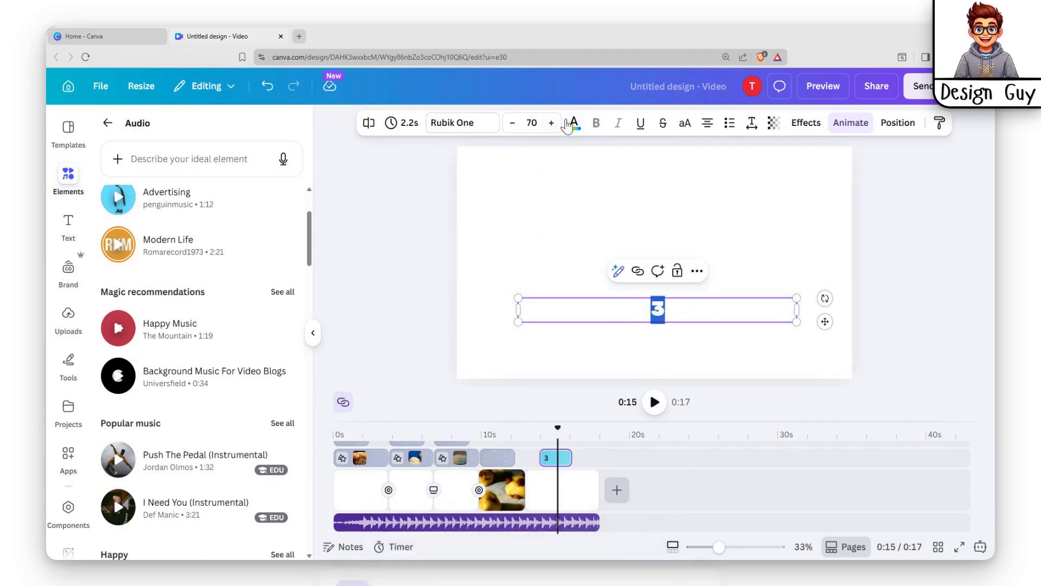
left_click(573, 123)
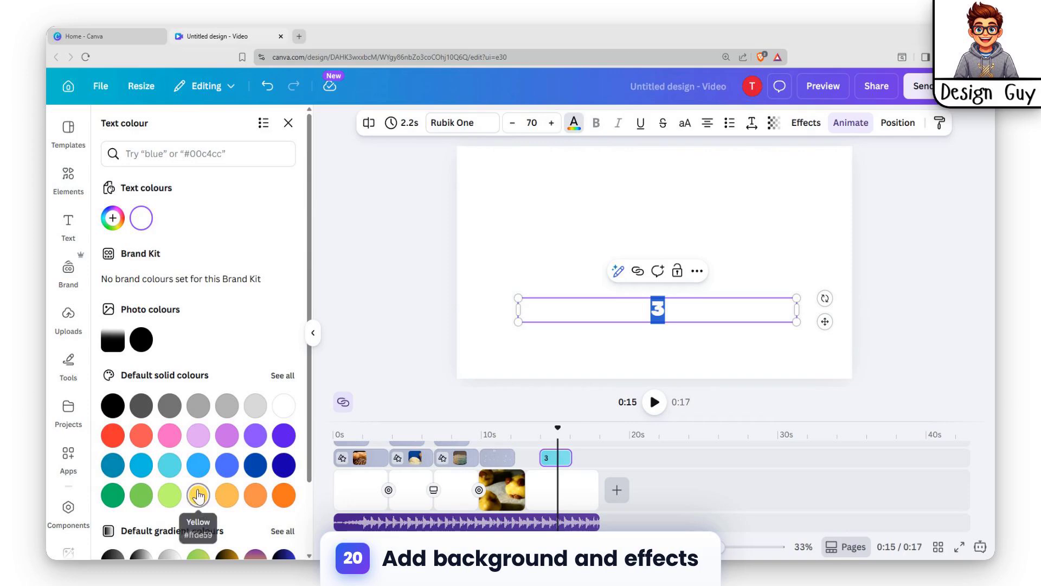
left_click(198, 495)
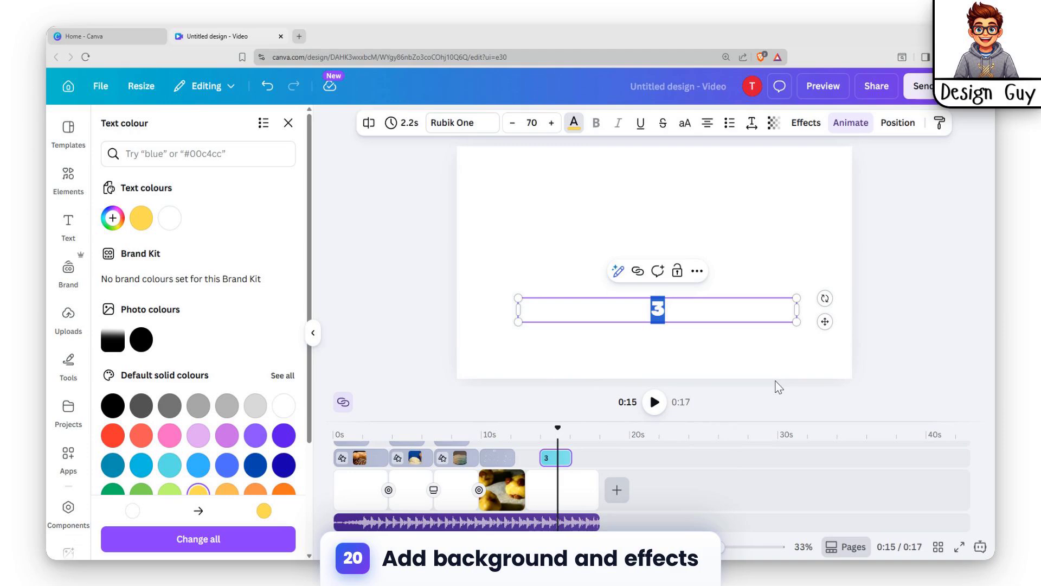
Step: Replace the copied number with "Thank you for watching!" and move the text up to just above the middle of the page
type("k")
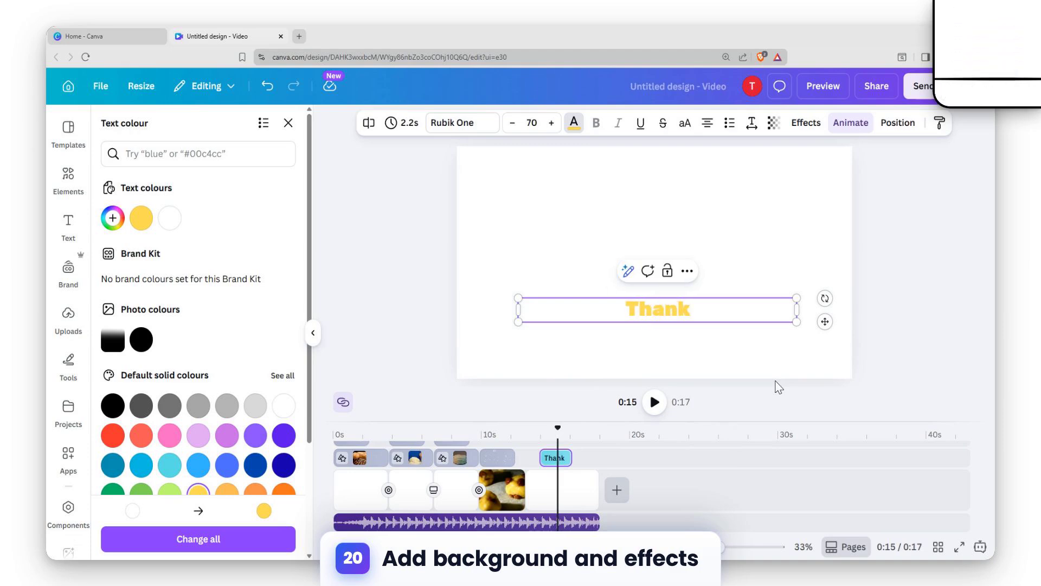
type(" you for")
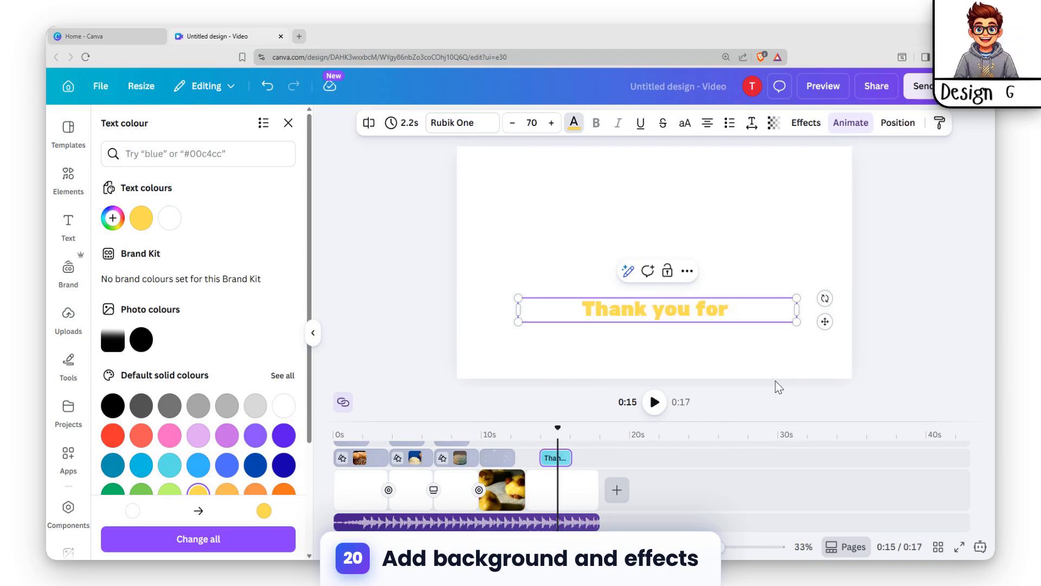
type(" watching")
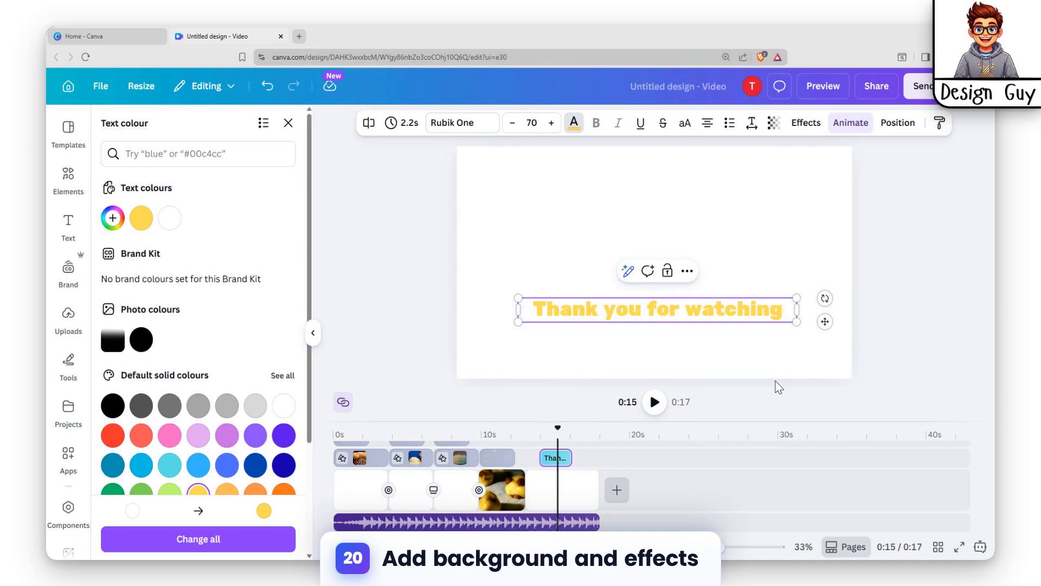
type("!")
key("Escape")
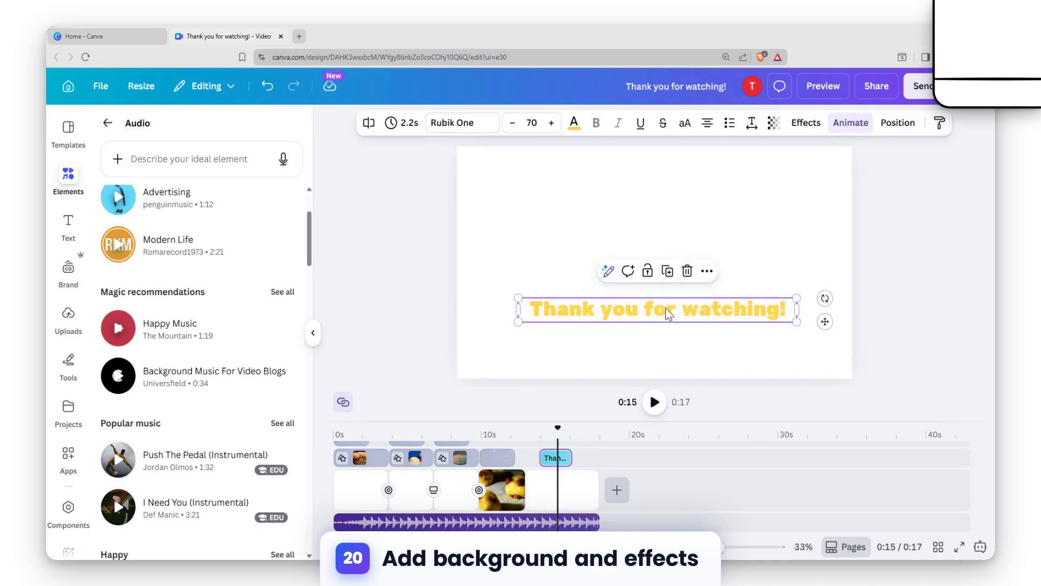
left_click_drag(667, 314, 669, 244)
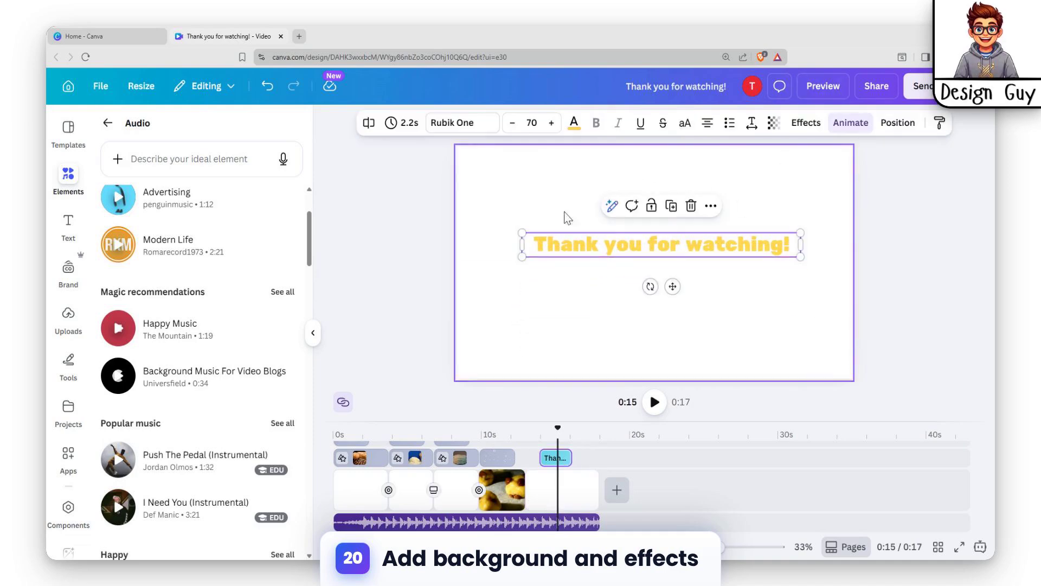
Step: Give the last page a yellow-to-orange gradient background from the default gradient colours
left_click(790, 177)
left_click(638, 122)
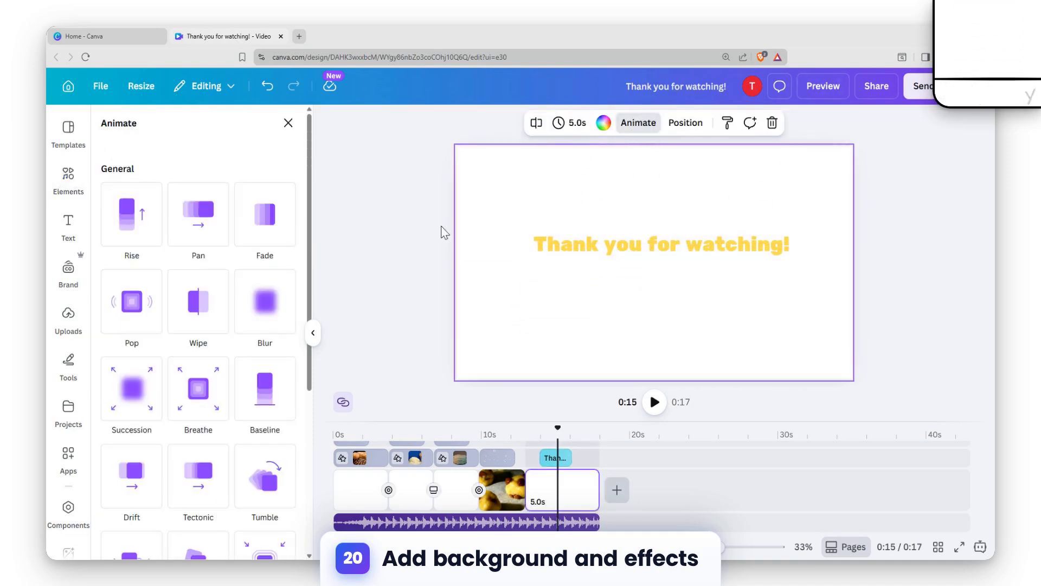
left_click(603, 122)
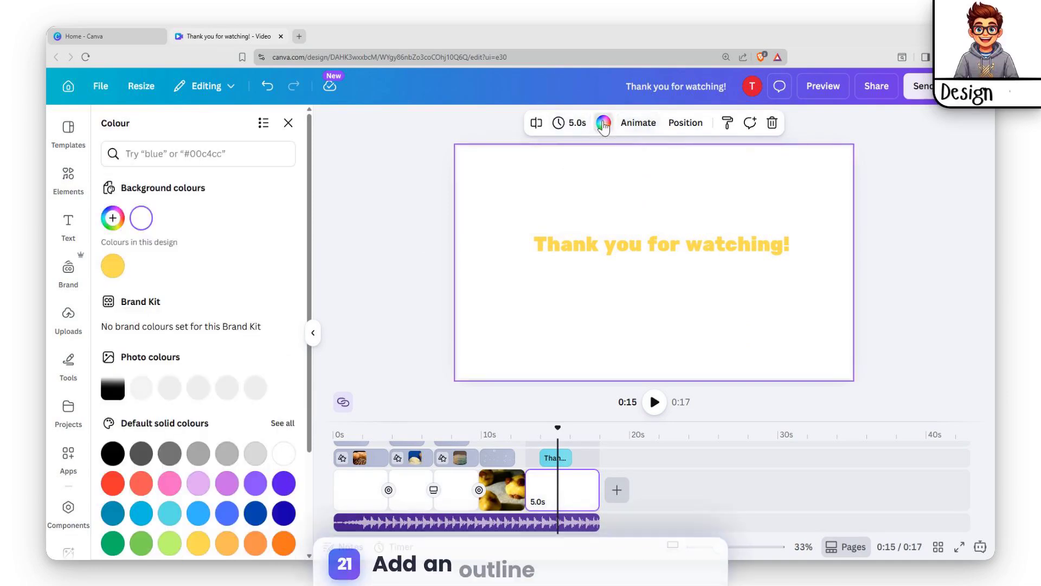
scroll(161, 494, "down", 3)
left_click(200, 538)
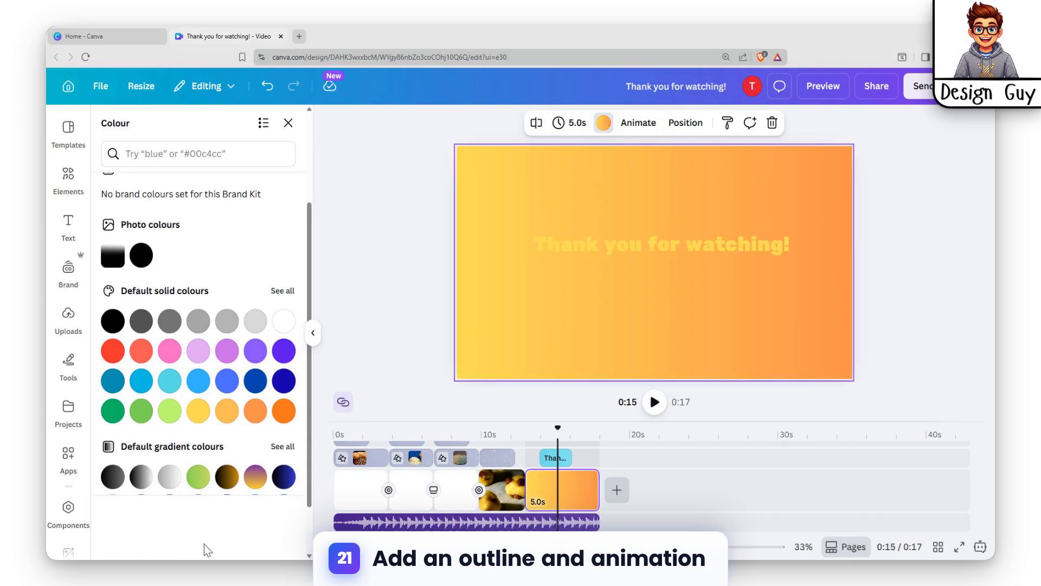
Step: Apply the Outline text effect to "Thank you for watching!" and keep the text selected
left_click(650, 250)
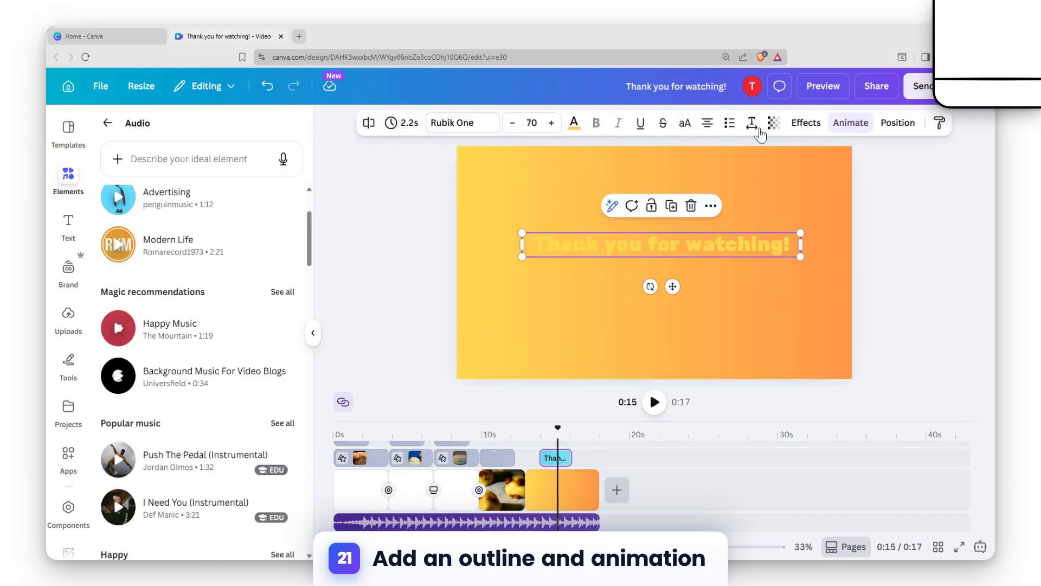
left_click(801, 125)
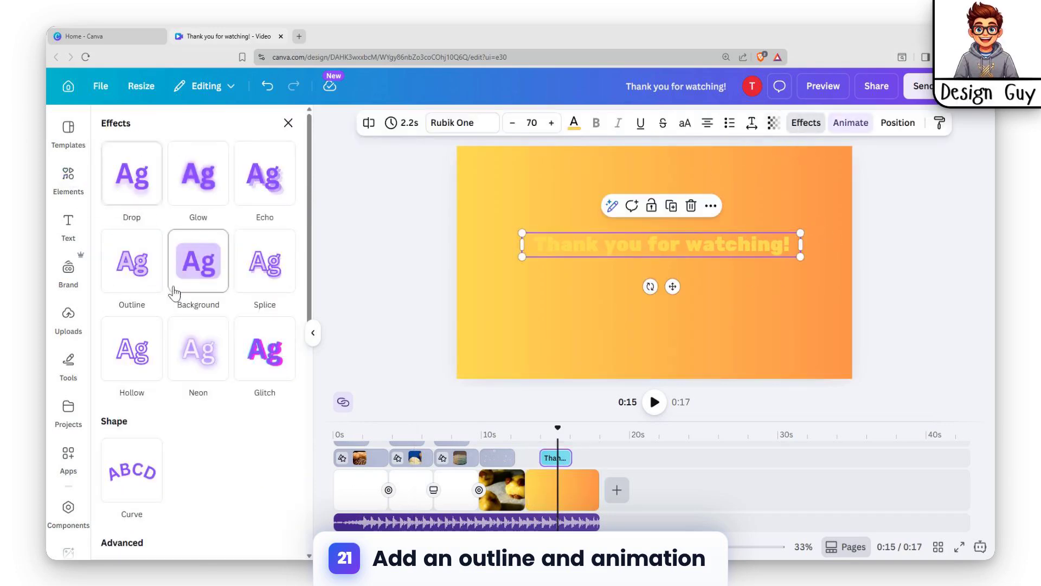
left_click(132, 267)
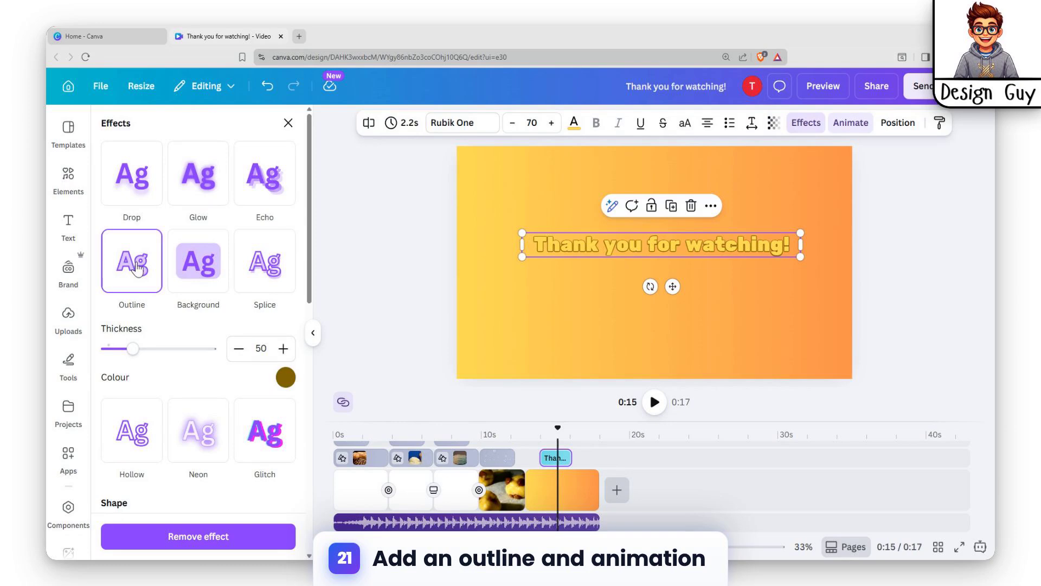
left_click(815, 311)
left_click(652, 241)
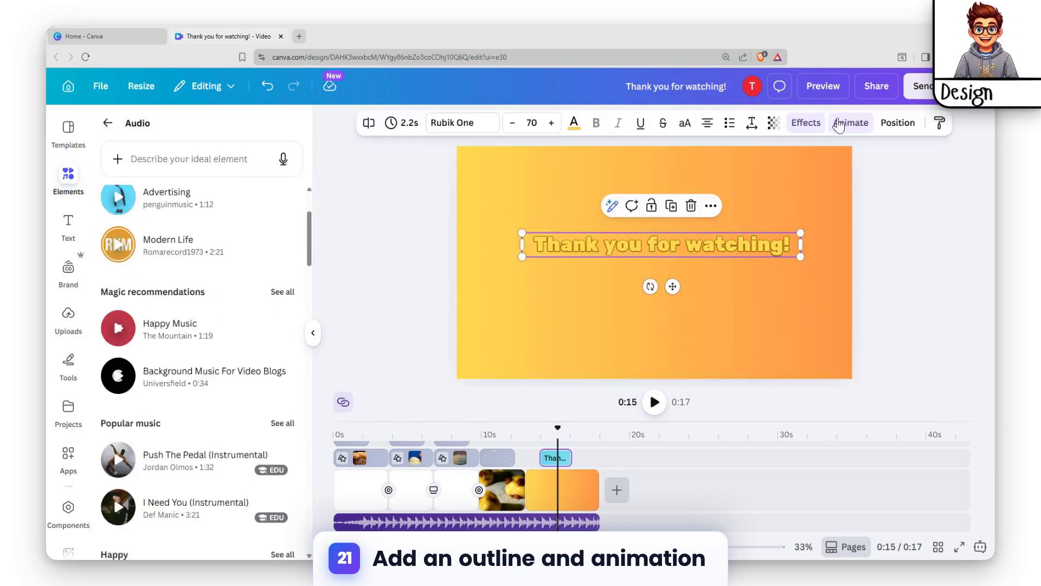
Step: Apply the Shift text animation to "Thank you for watching!" on the last page
left_click(848, 123)
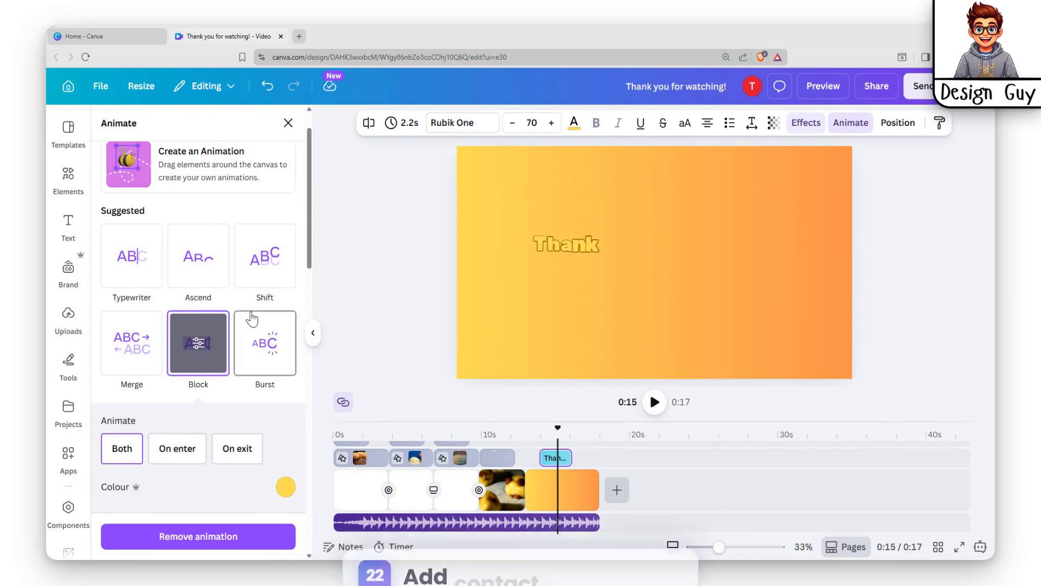
left_click(268, 270)
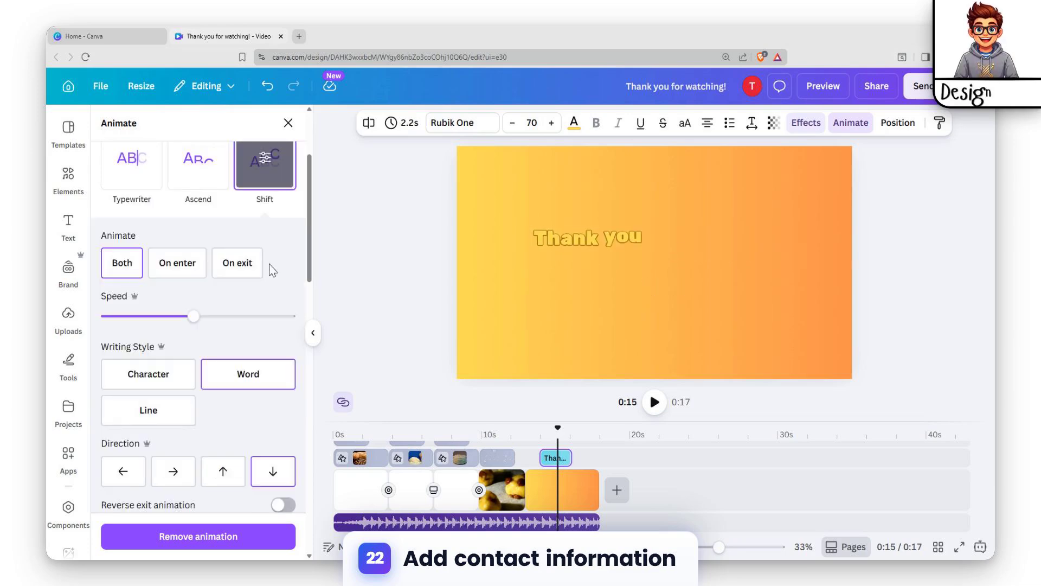
Step: Trim the end of the last page in the timeline so it lasts 4.4 s
left_click(502, 487)
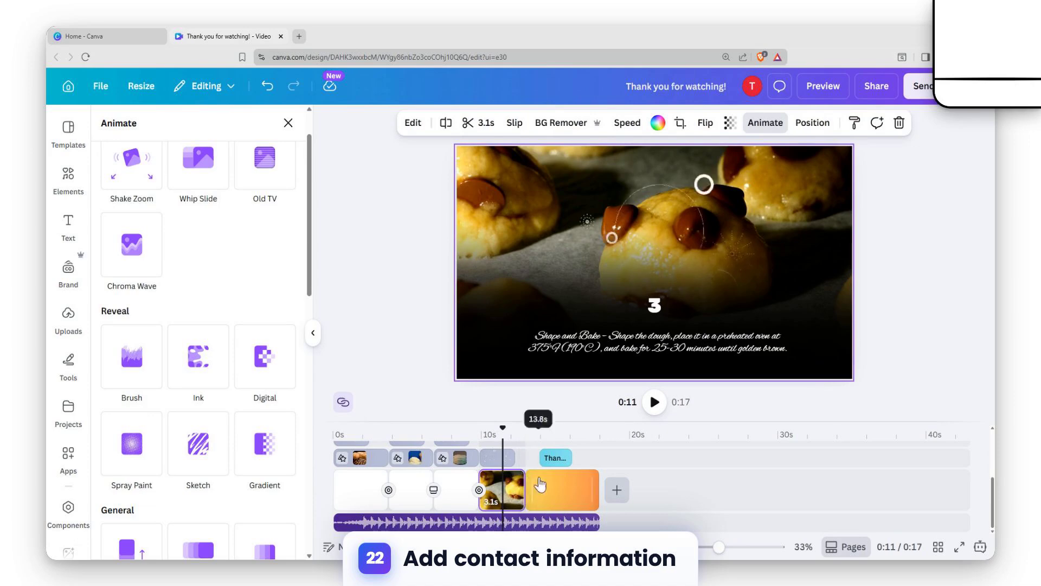
left_click(542, 487)
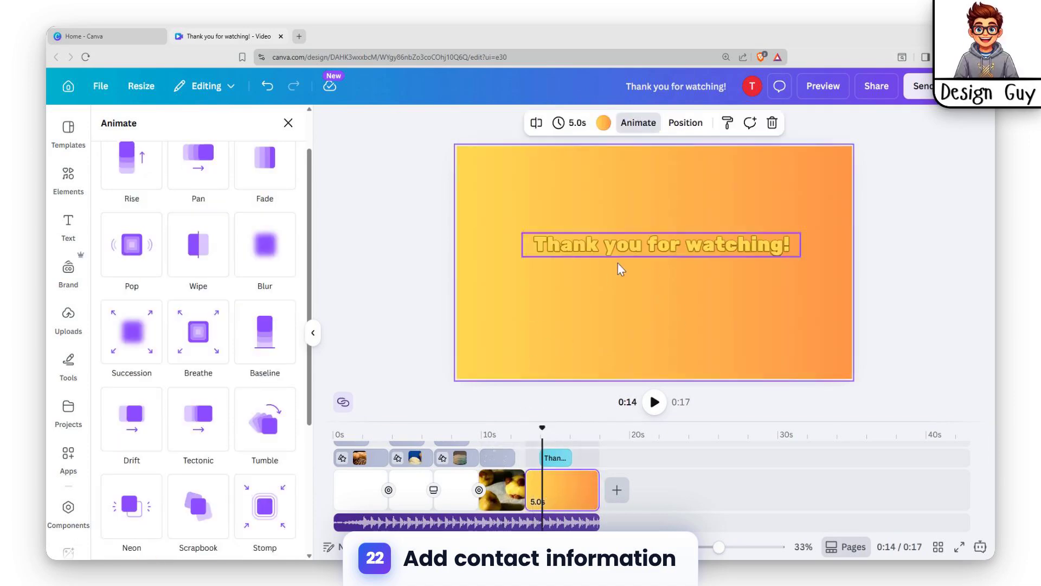
mouse_move(598, 485)
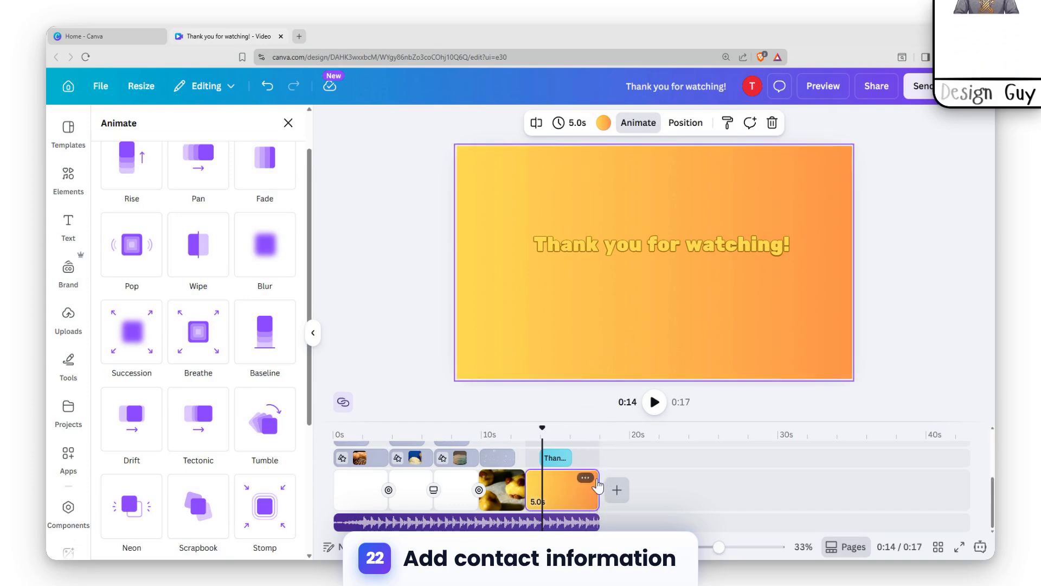
left_click_drag(595, 491, 585, 499)
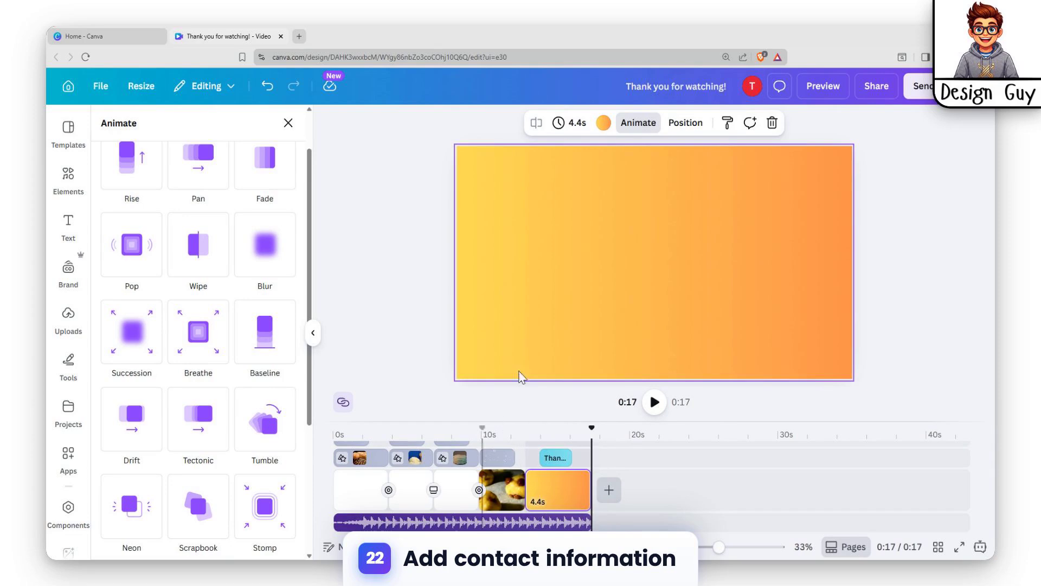
Step: Examine the animations set on the closing text and on the titles, numbers and step texts of the earlier pages
left_click(618, 246)
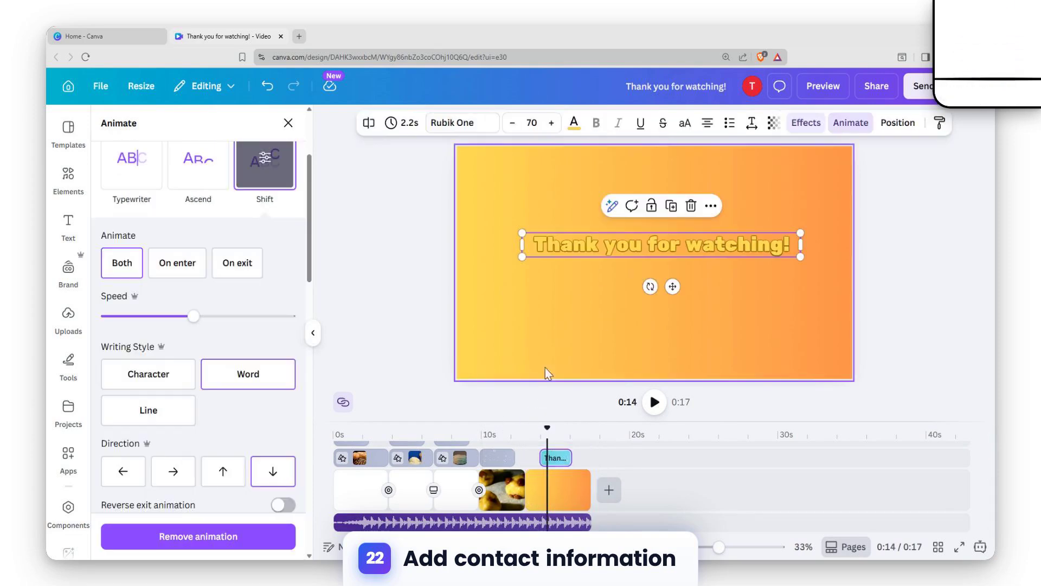
scroll(469, 493, "up", 3)
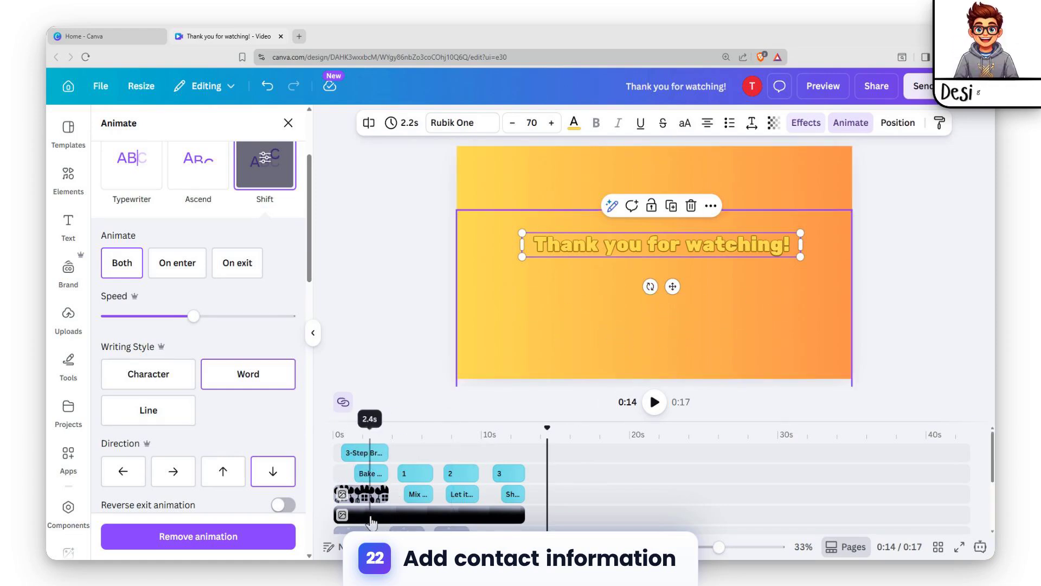
left_click(374, 455)
left_click(379, 474)
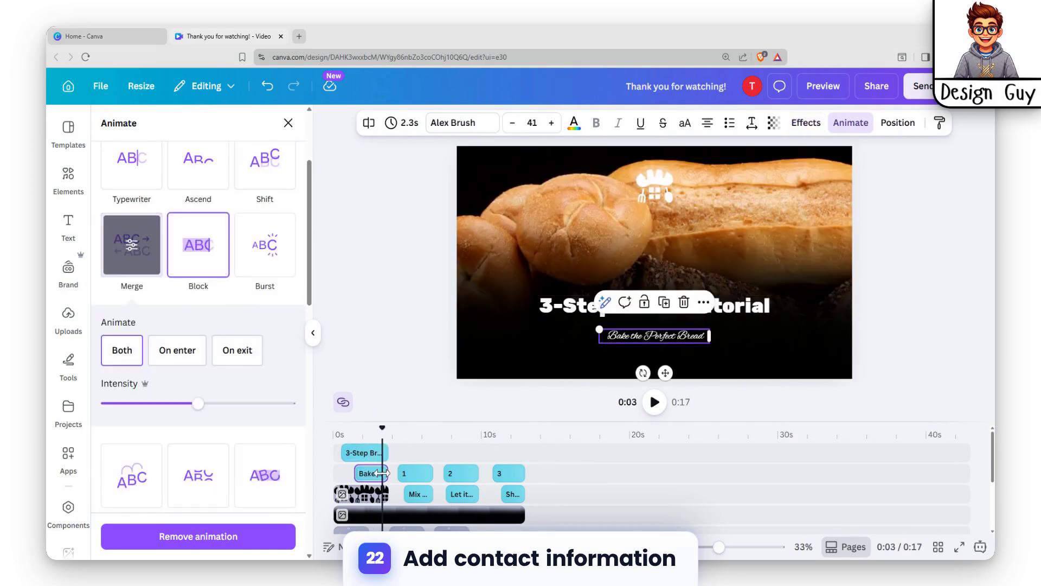
left_click(406, 475)
left_click(454, 477)
left_click(458, 493)
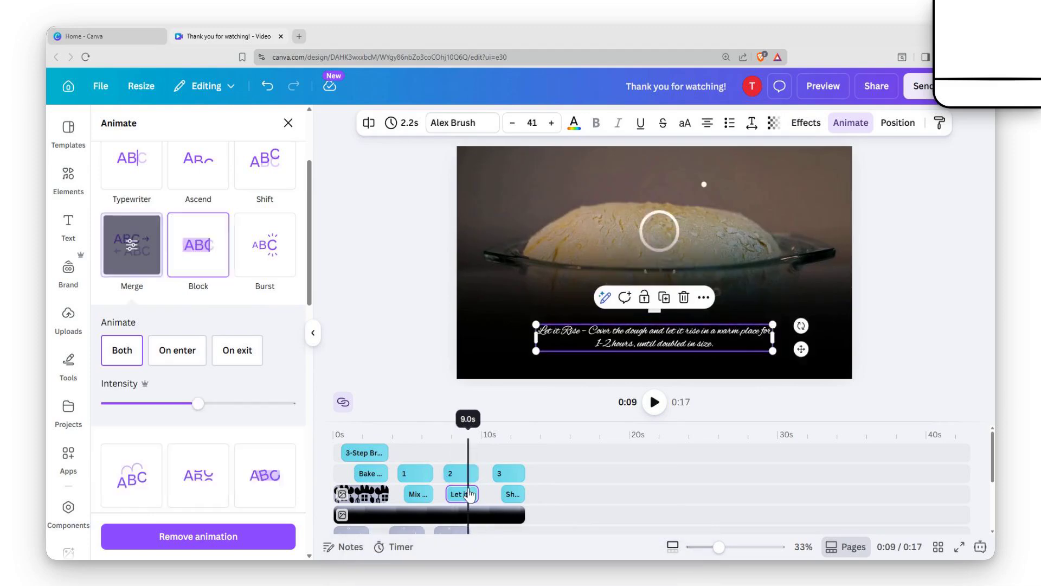
left_click(504, 474)
left_click(511, 494)
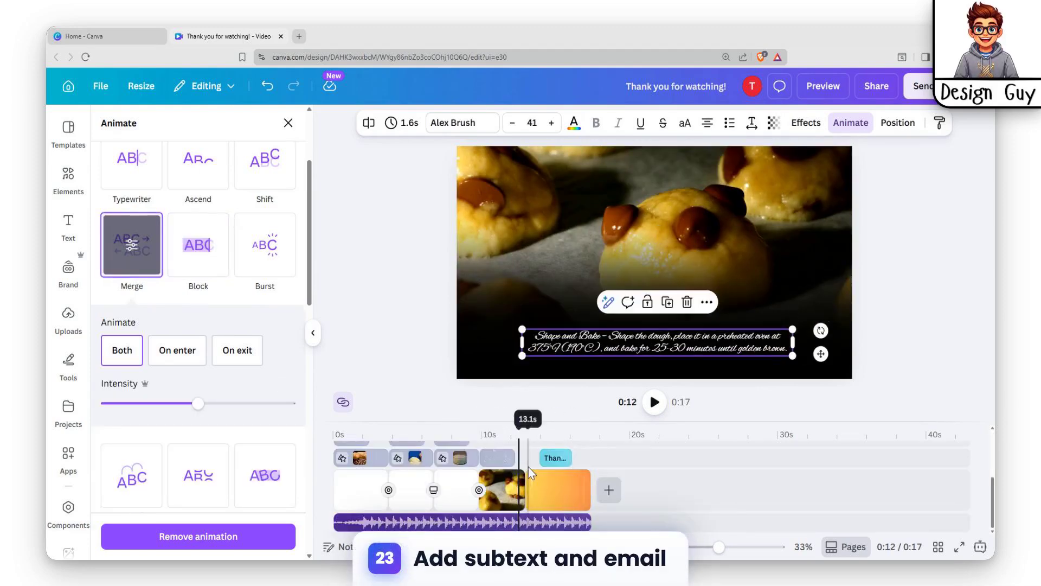
left_click(367, 456)
scroll(563, 488, "down", 3)
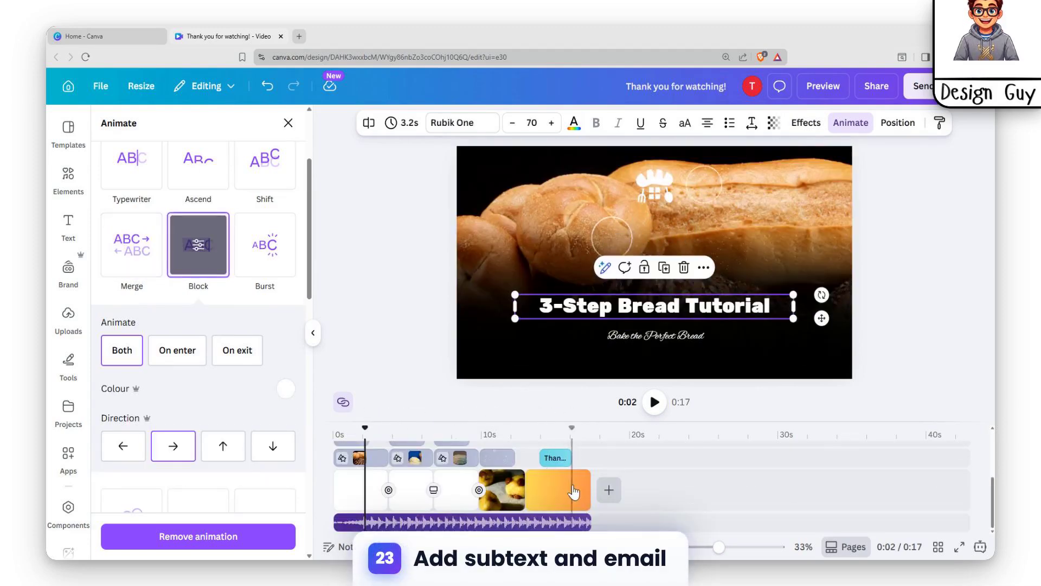
Step: Add a subheading text box to the last page and move it to the lower-right area of the page
left_click(547, 491)
scroll(265, 303, "up", 1)
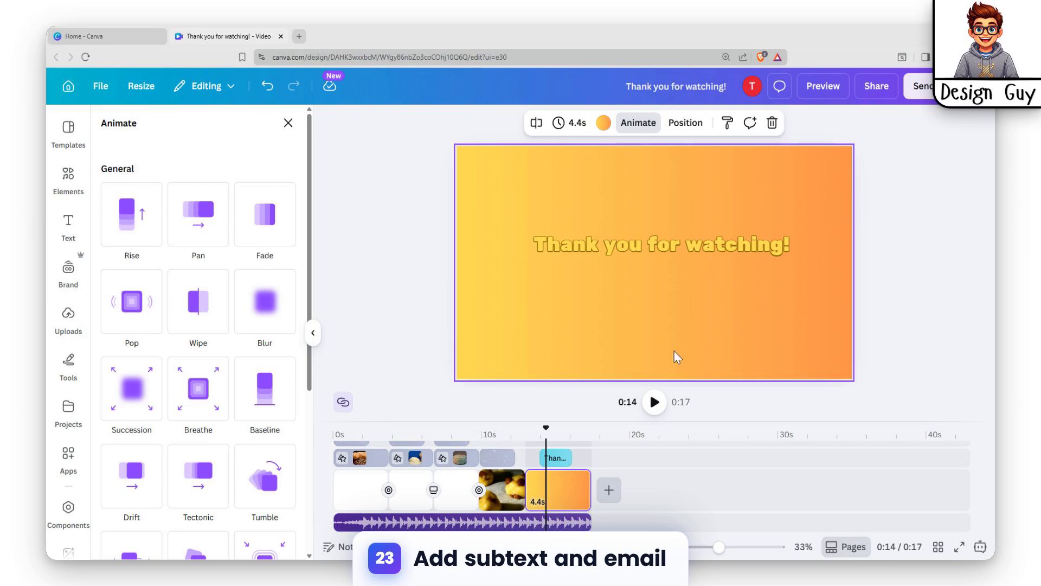
left_click(66, 223)
left_click(186, 329)
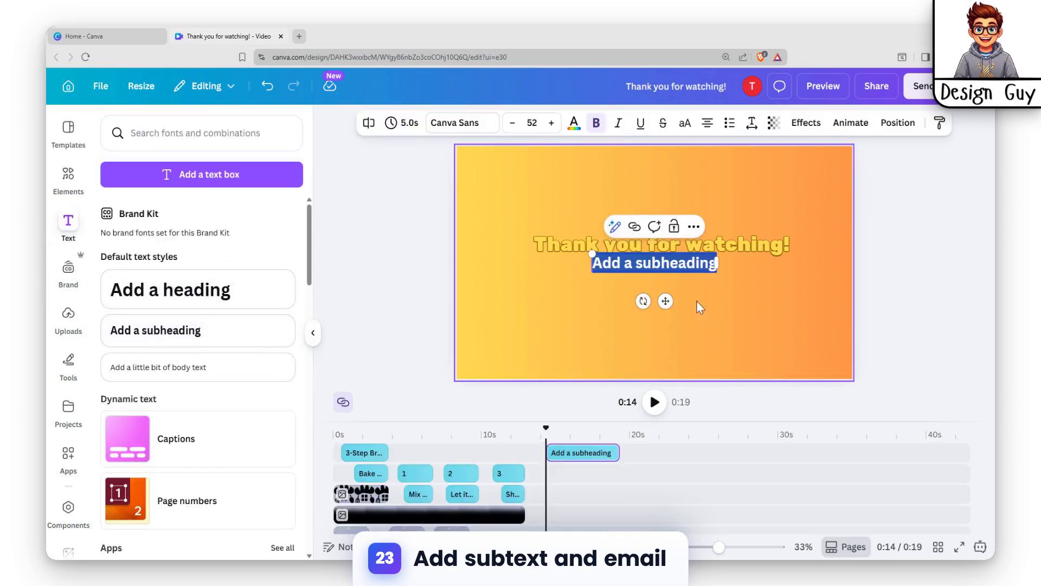
left_click_drag(666, 301, 732, 380)
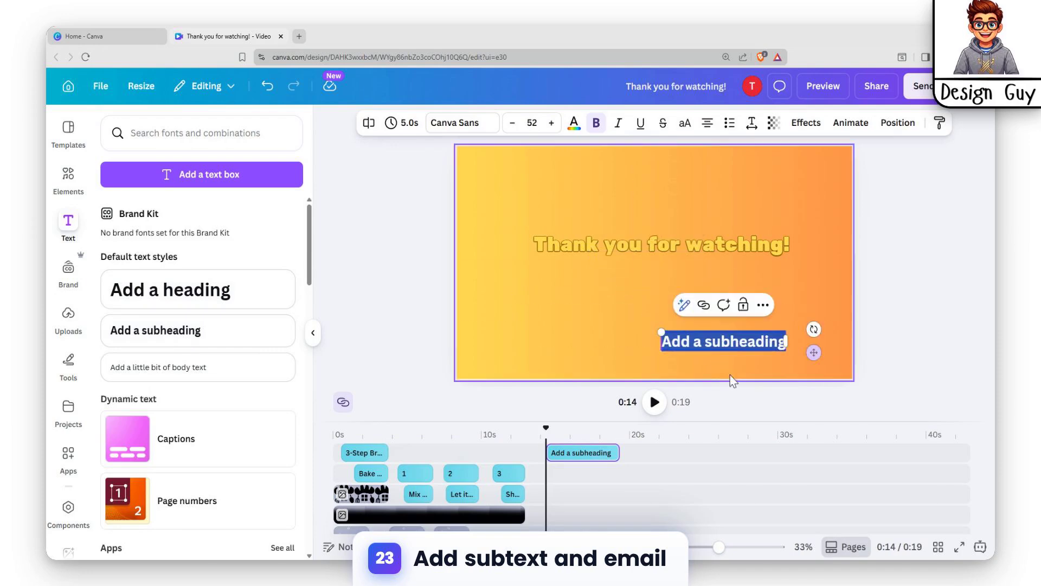
Step: Replace the subheading with "Email:" plus the contact's e-mail address, scale it to size 42.8 and fit it into the page's bottom-right corner
type("Email:")
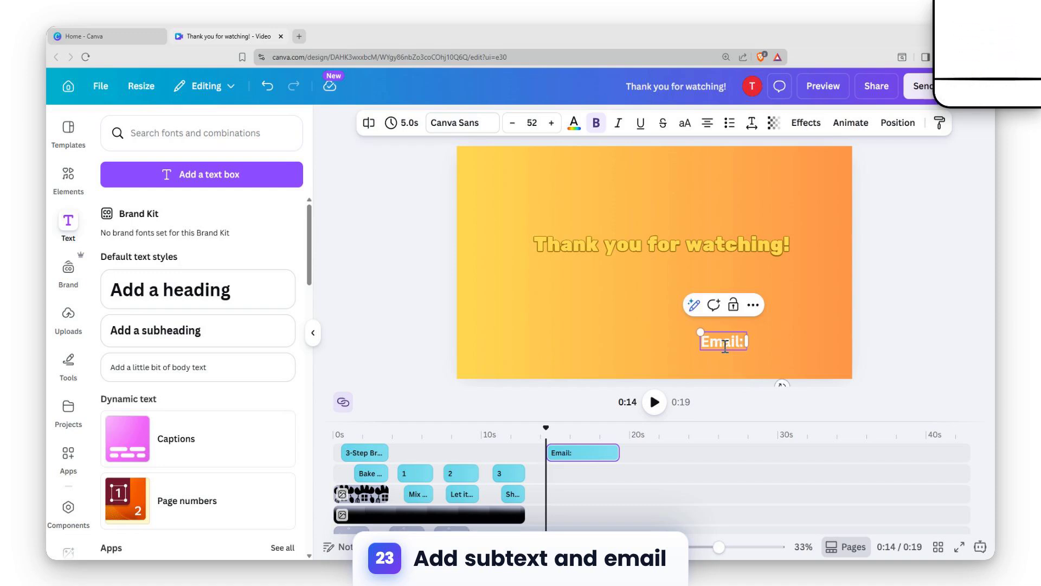
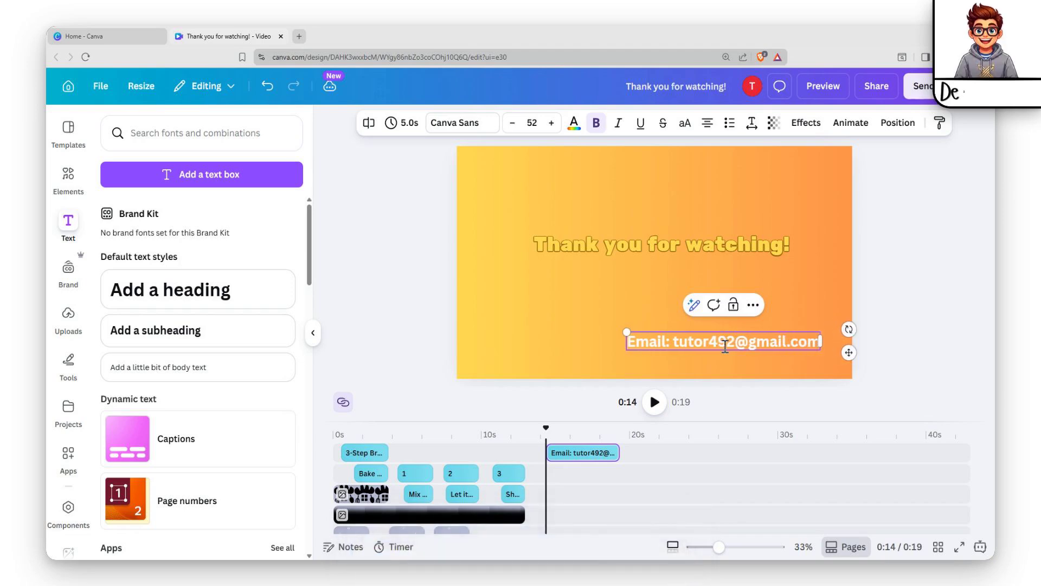
key("Escape")
mouse_move(664, 347)
left_mouse_down()
mouse_move(682, 363)
mouse_move(679, 350)
left_mouse_up()
double_click(696, 359)
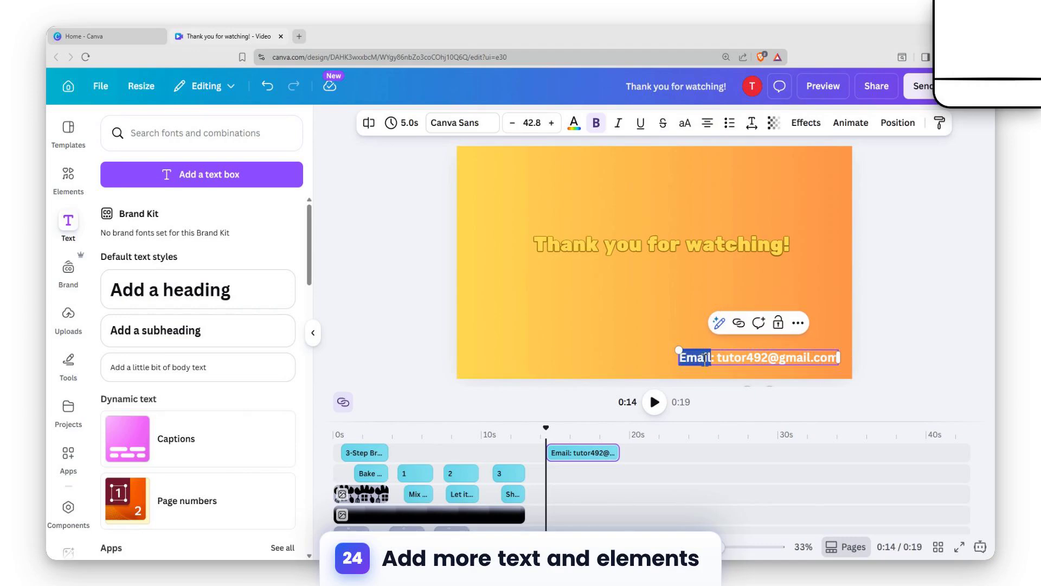
left_click(901, 357)
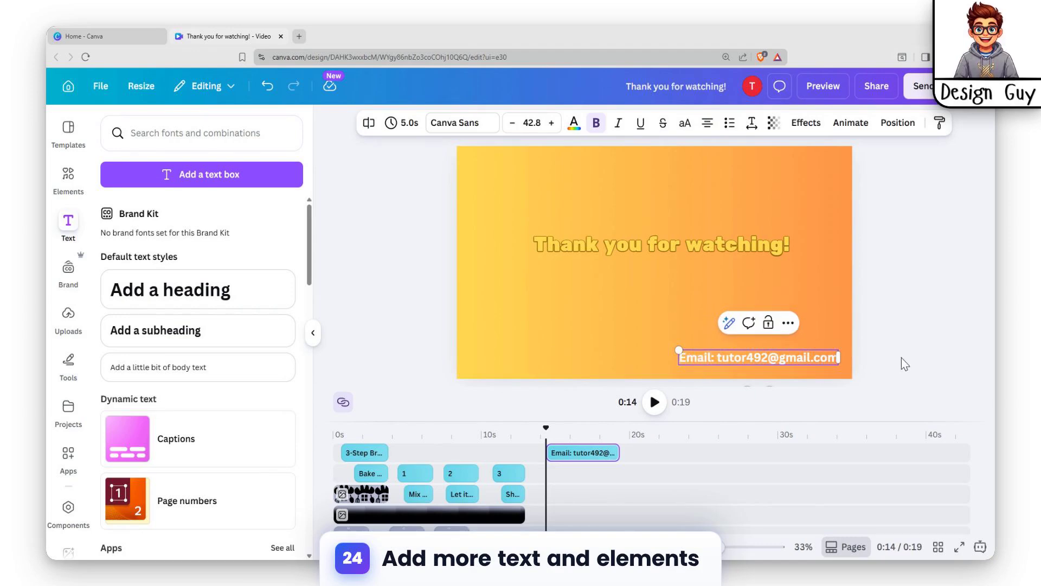
Step: Add a second subheading to the last page and place it just above the e-mail line
left_click(661, 247)
left_click(177, 339)
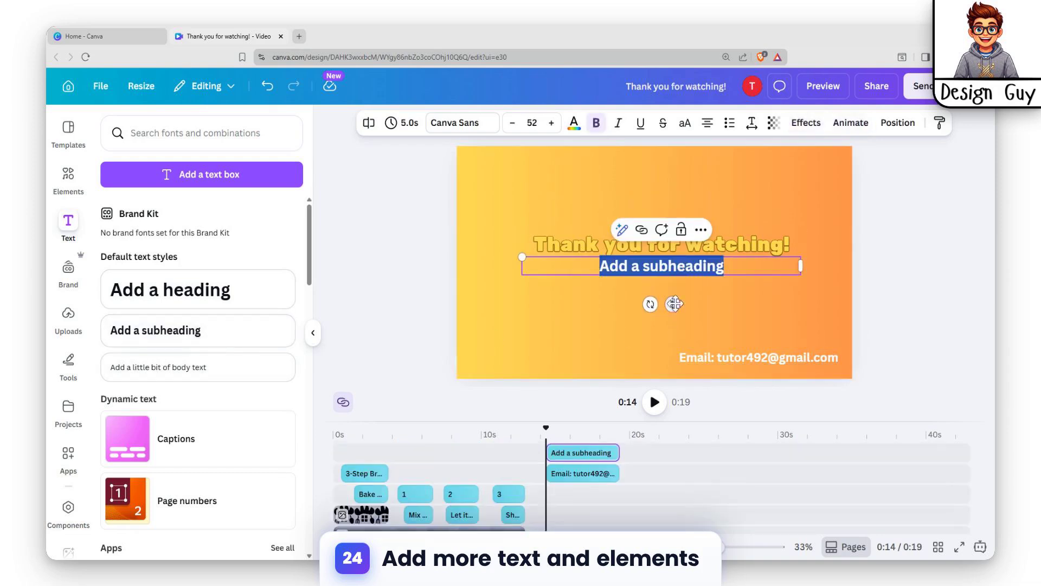
left_click_drag(668, 274, 732, 345)
Step: Change the second subheading's text to "Contact Us:" and align its start with the e-mail line below
type("COnta")
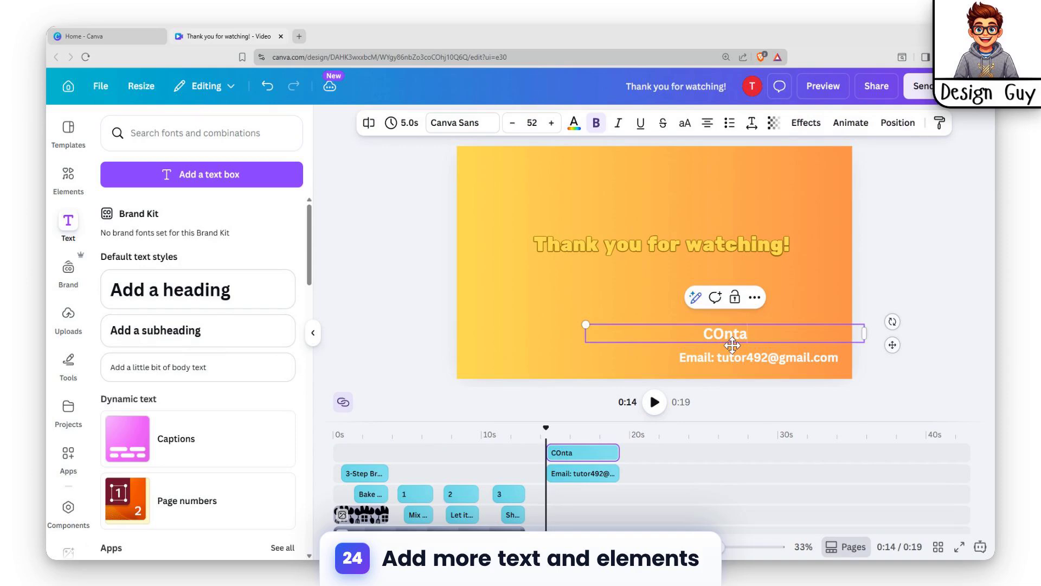
type("ct Us")
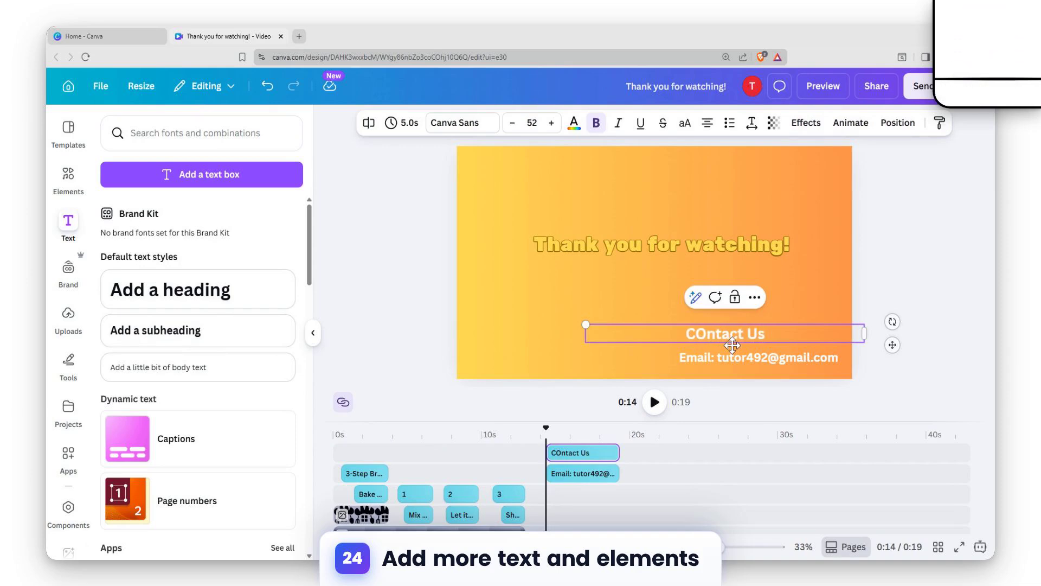
type(":")
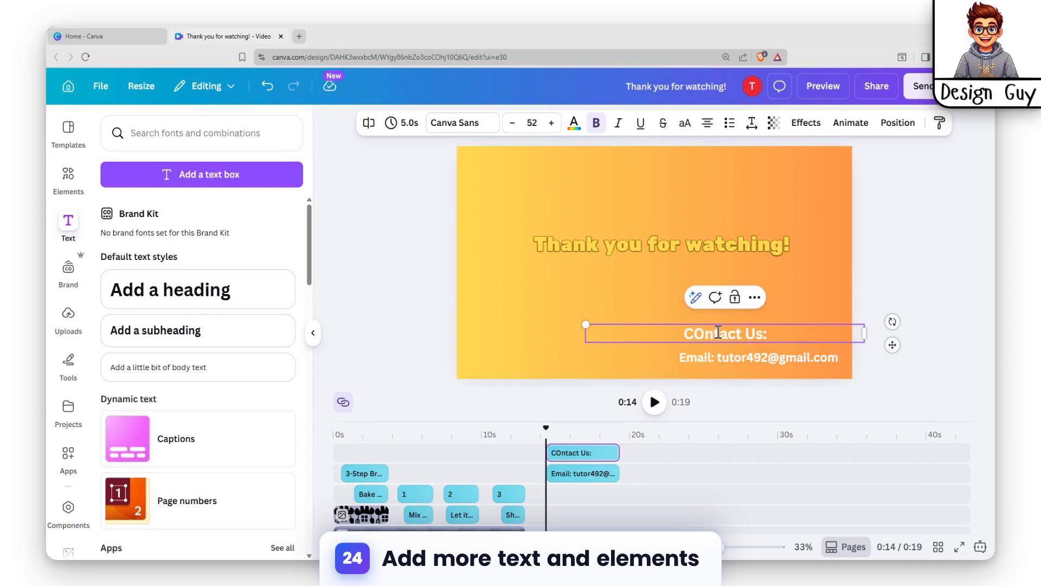
left_click(803, 287)
left_click(720, 332)
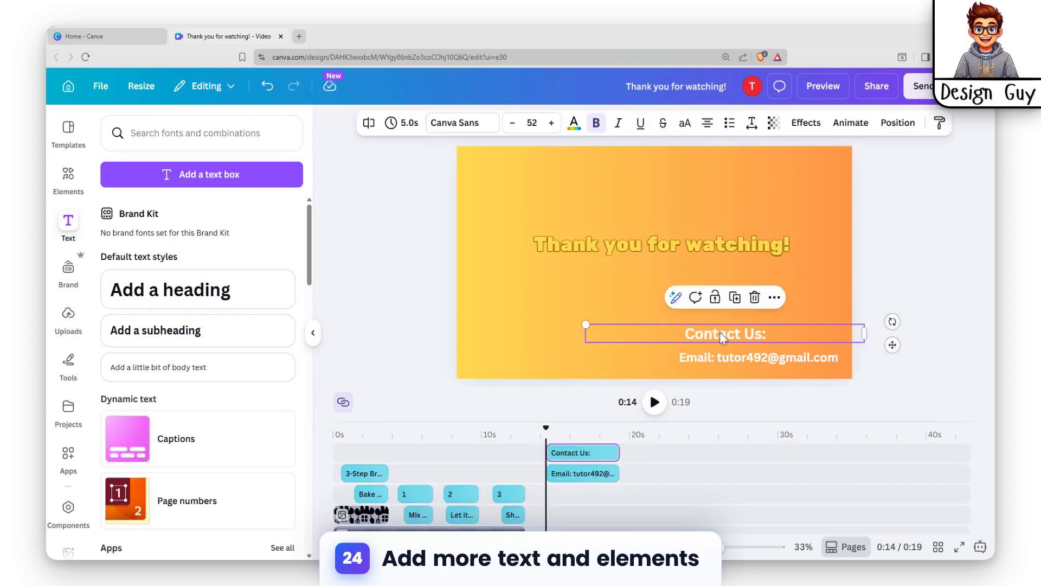
left_click_drag(720, 332, 716, 336)
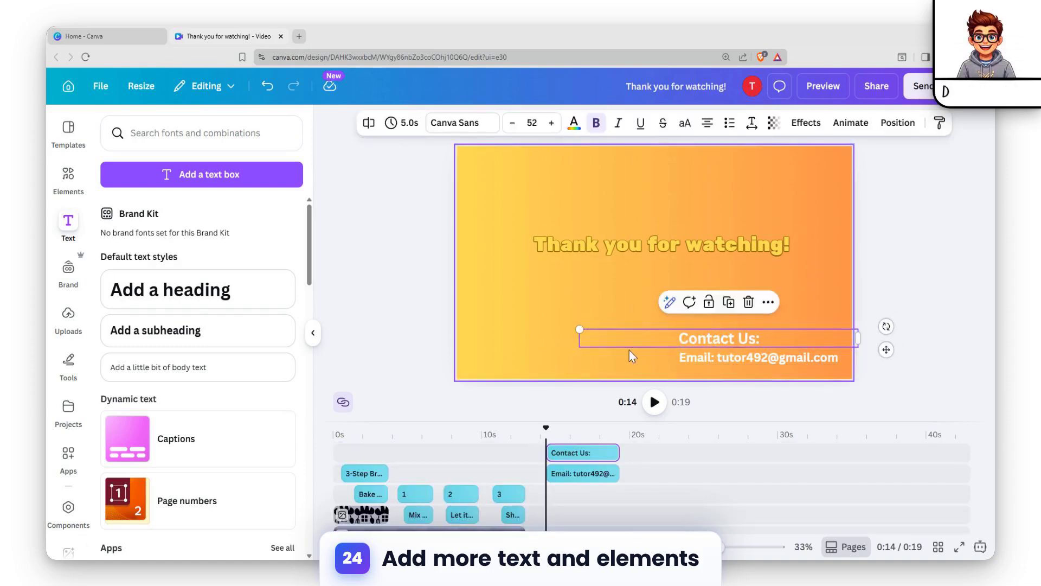
Step: Select "Contact Us:" and the e-mail line together and slightly reduce their font size
left_click(591, 298)
left_click_drag(658, 313, 800, 356)
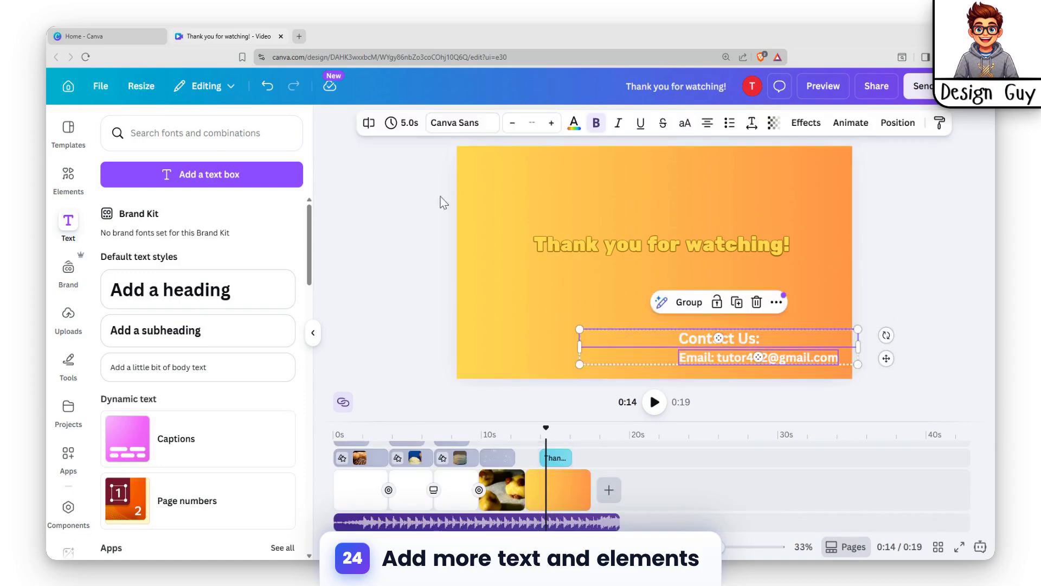
left_click(513, 126)
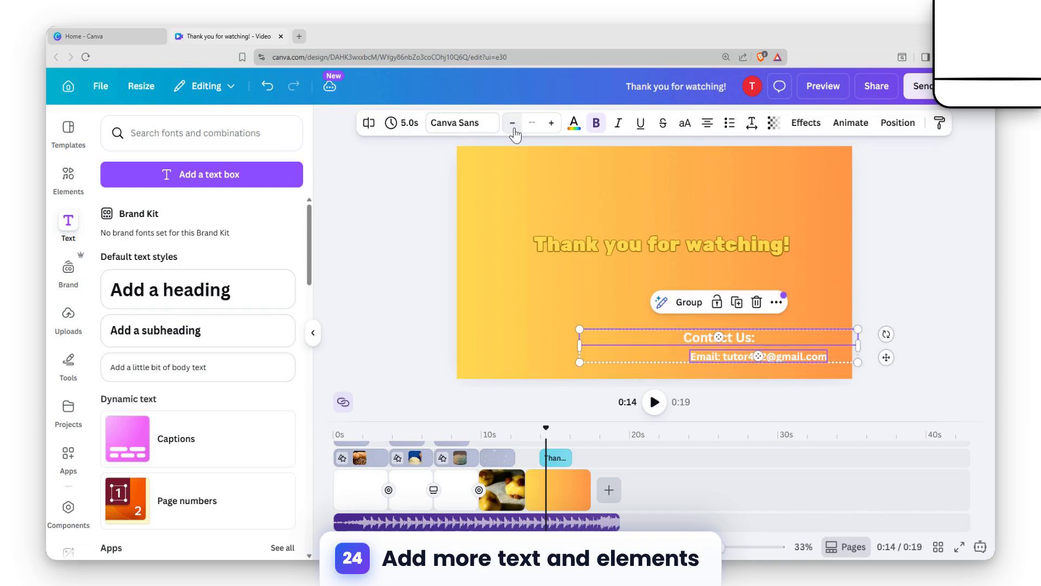
left_click(558, 307)
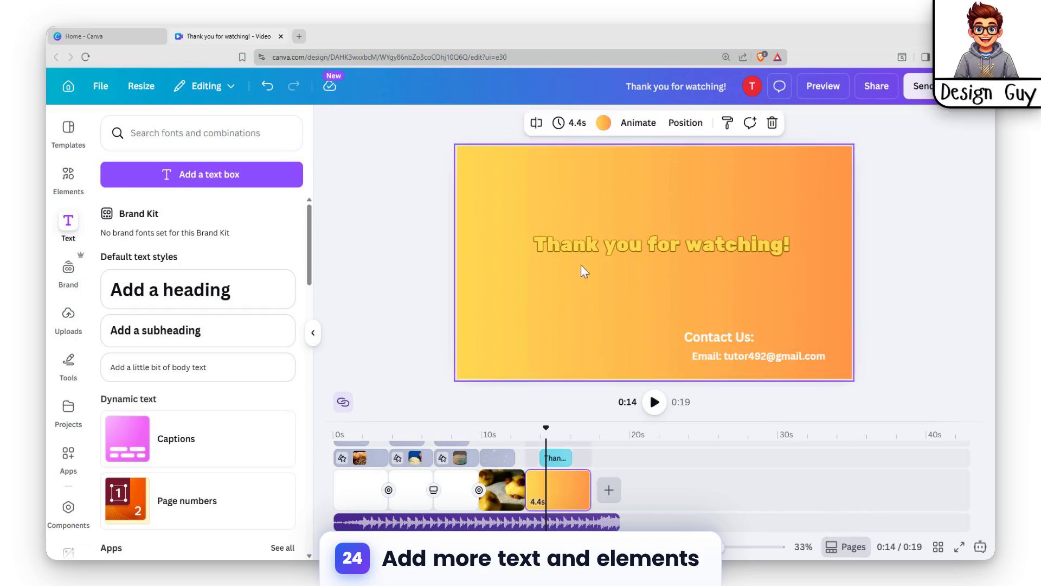
Step: Add the croissant-roofed bakery graphic from the Magic recommendations elements to the last page, placing it below the title beside the contact text
left_click(59, 190)
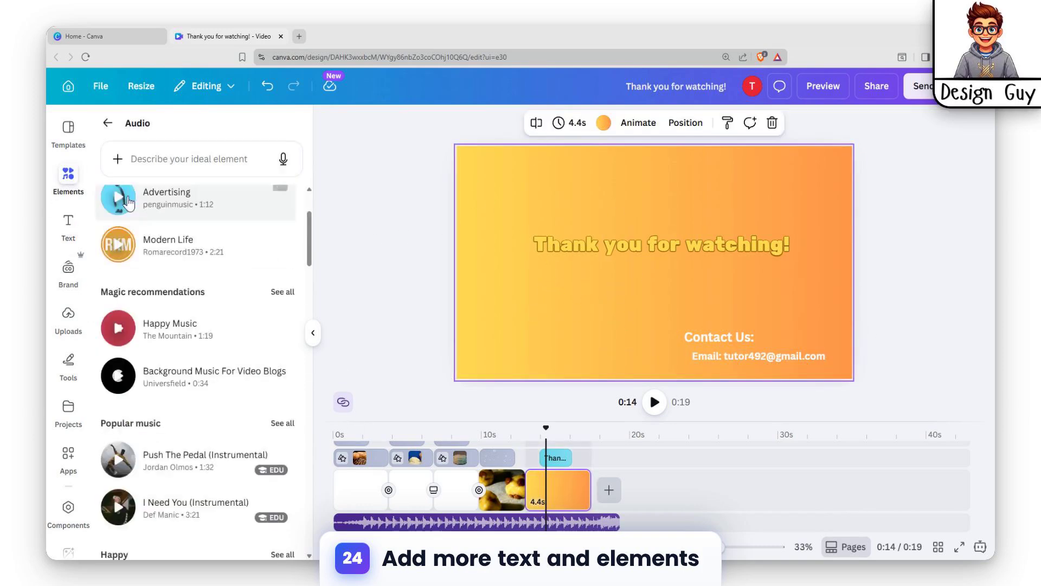
left_click(108, 125)
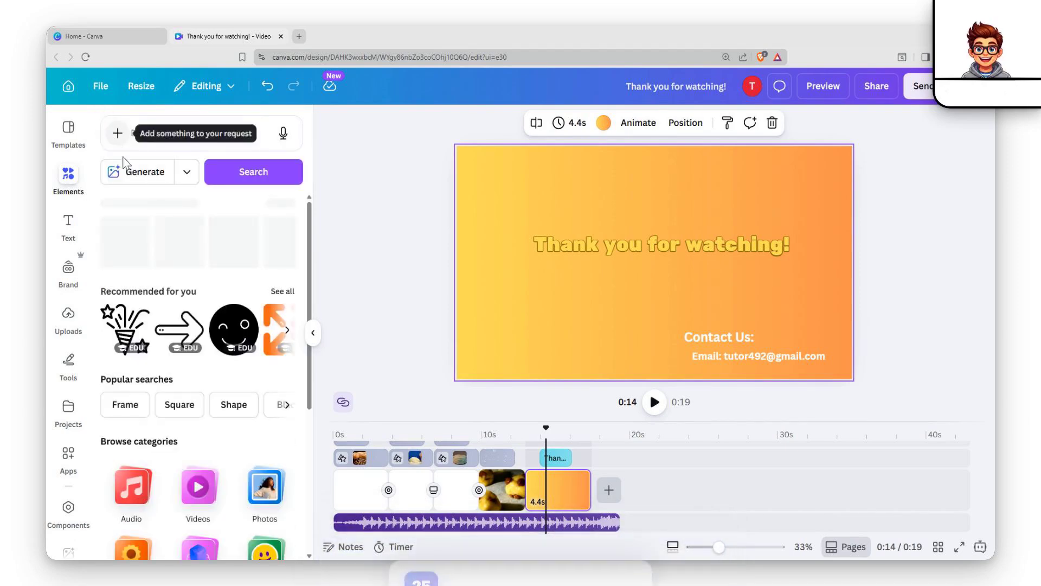
left_click(282, 292)
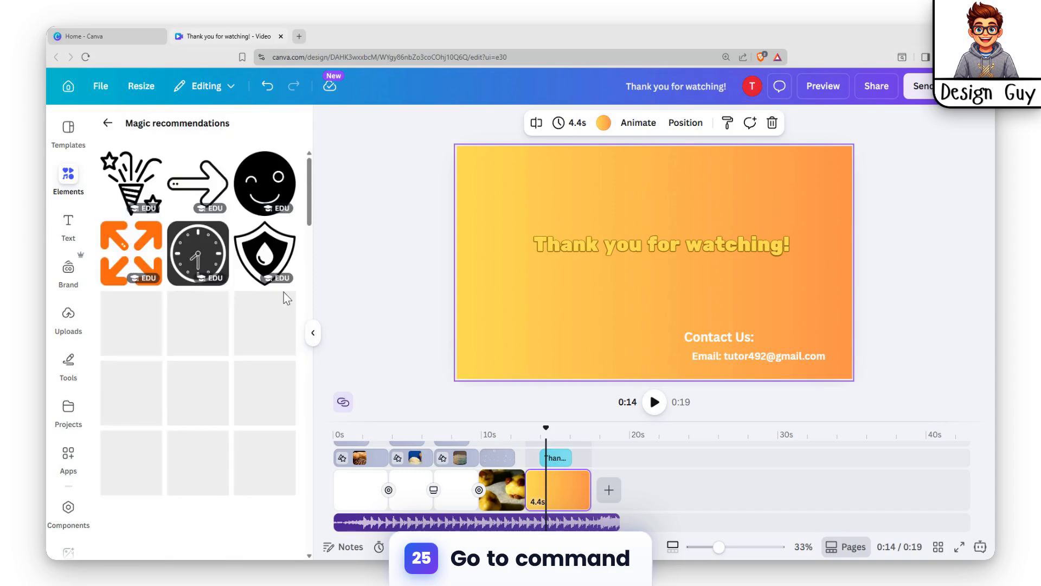
scroll(239, 352, "down", 6)
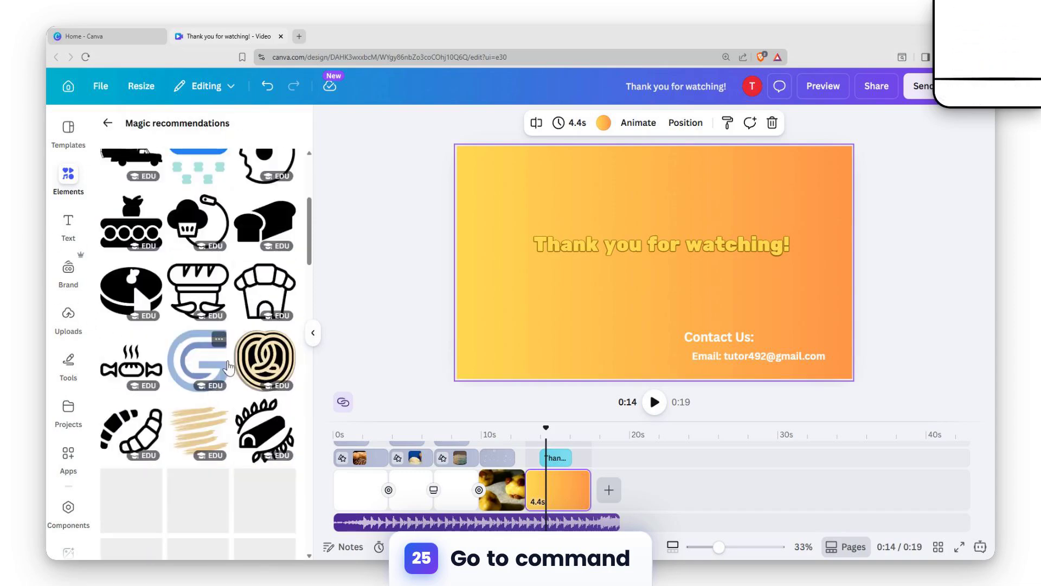
scroll(208, 362, "up", 2)
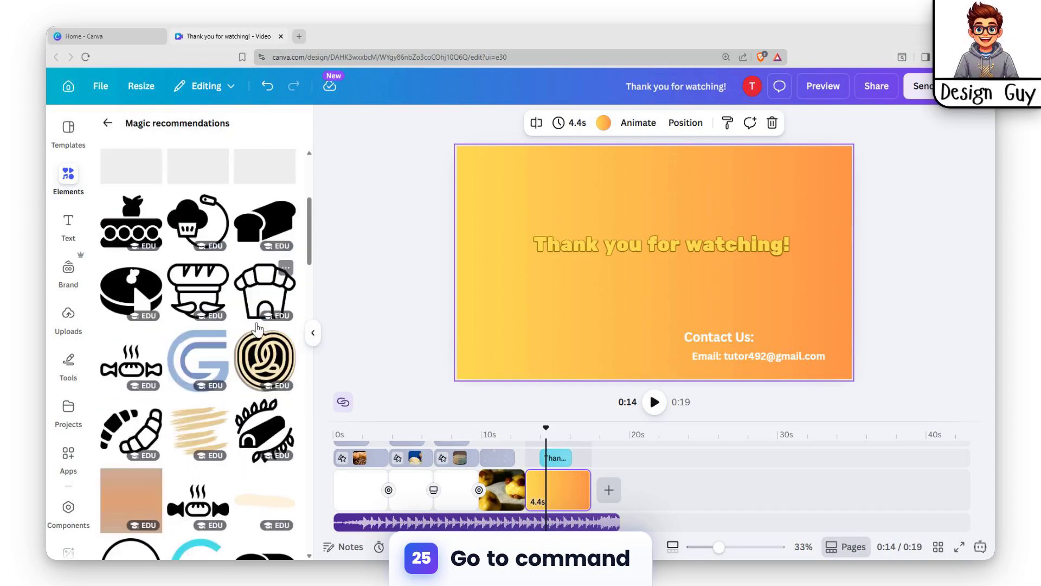
left_click(264, 290)
left_click_drag(663, 219, 631, 273)
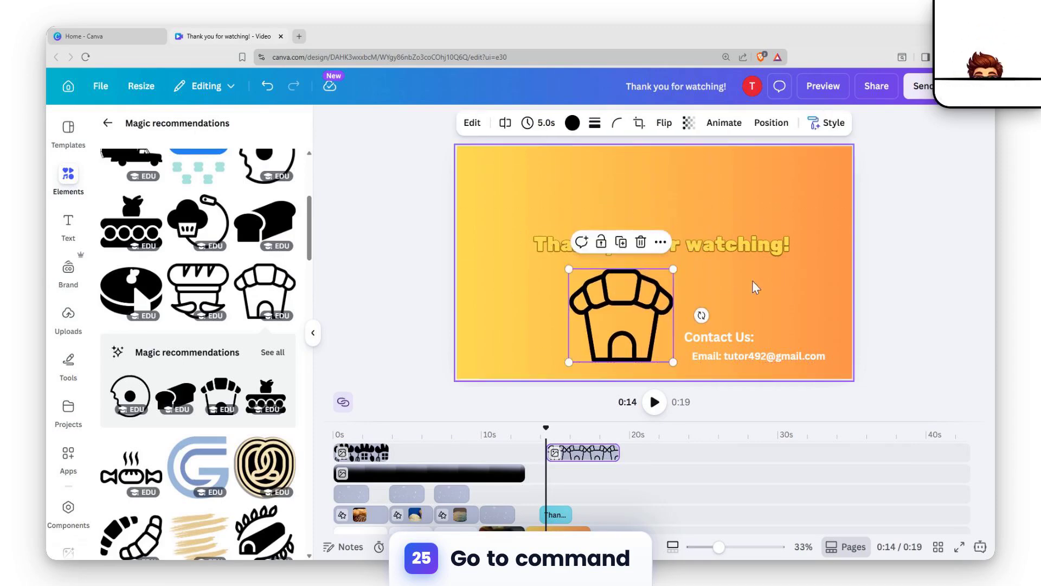
left_click(756, 288)
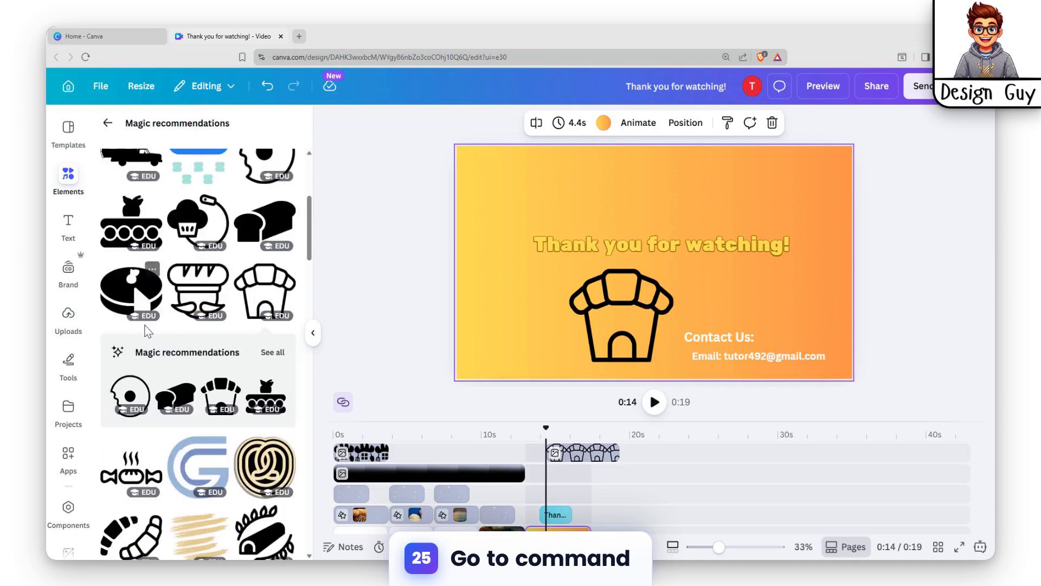
Step: Add the sliced cake graphic in the page's bottom-left corner and the bitten doughnut graphic in its top-right corner
left_click(138, 301)
left_click_drag(678, 260, 499, 333)
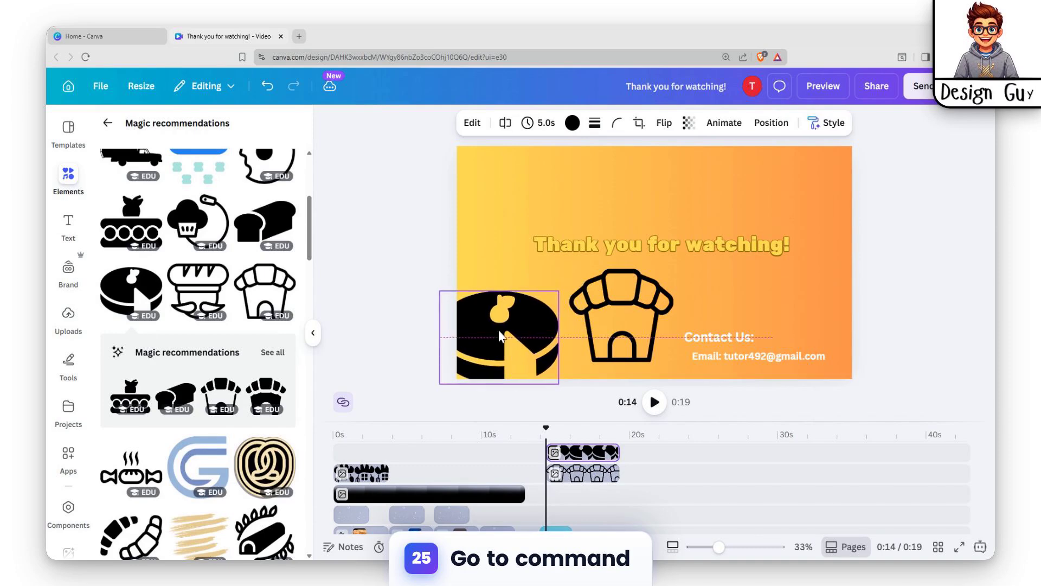
scroll(206, 305, "up", 2)
left_click(264, 269)
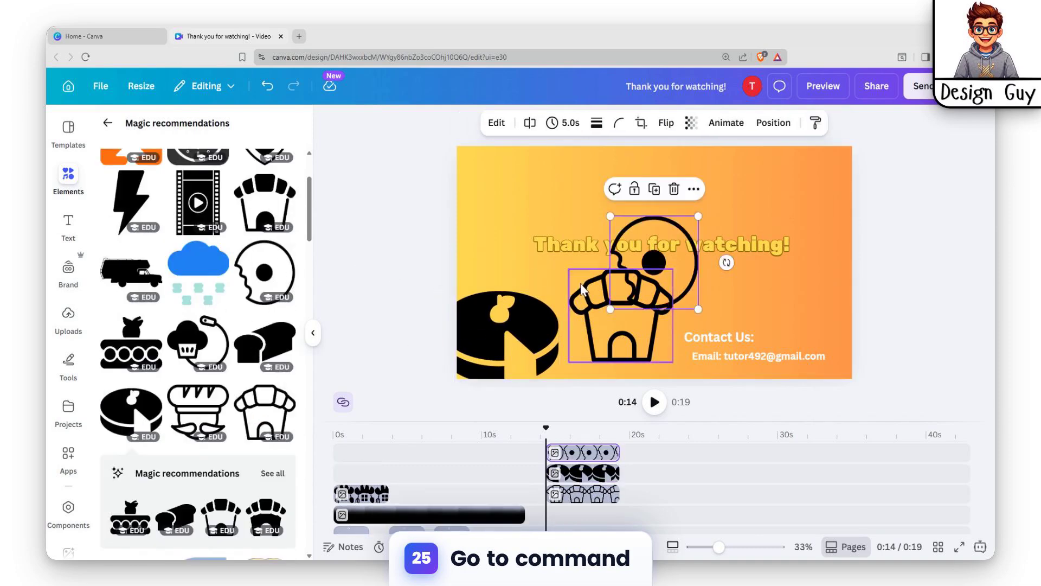
left_click_drag(727, 262, 843, 208)
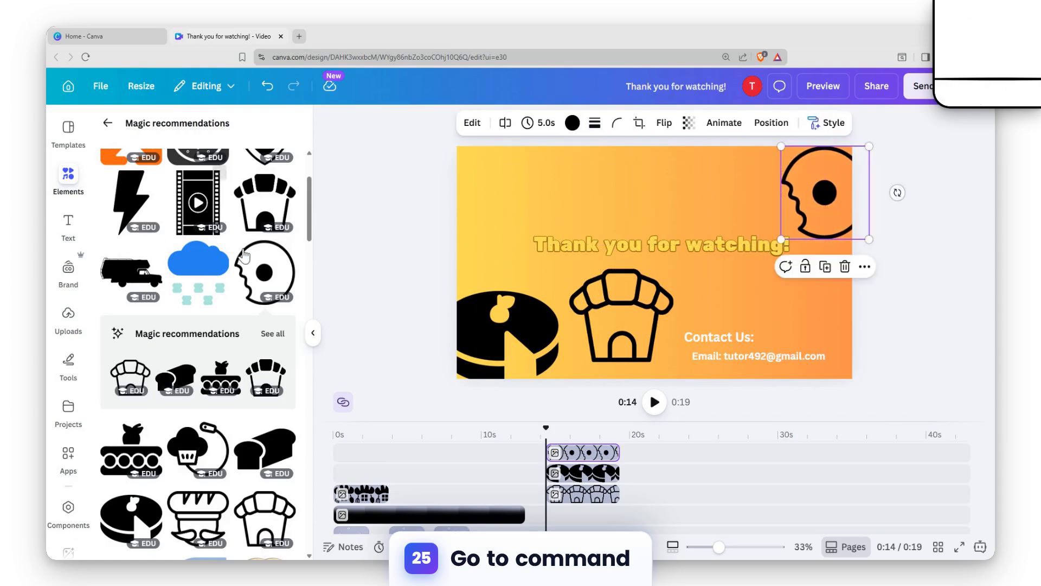
Step: Add the moustached baker graphic with the bread hat, place it above the title and scale it down
scroll(244, 254, "up", 2)
scroll(164, 361, "down", 5)
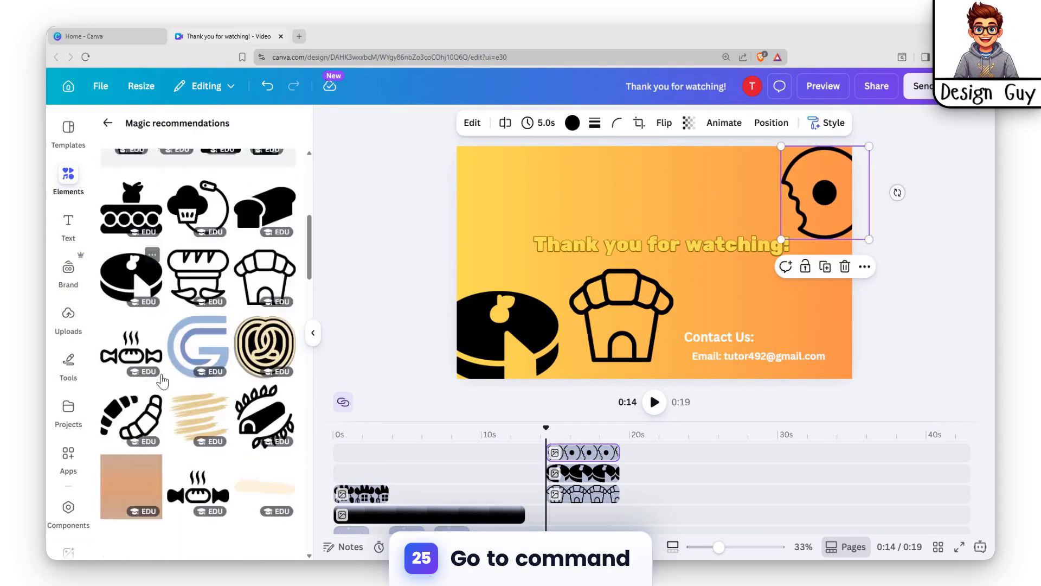
scroll(173, 358, "down", 2)
scroll(278, 291, "down", 2)
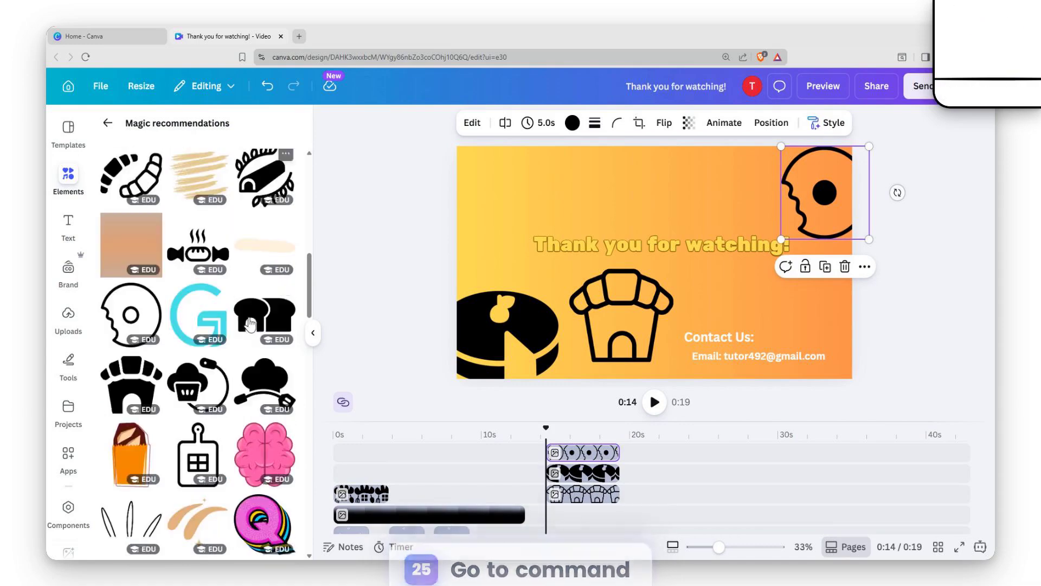
scroll(144, 378, "down", 5)
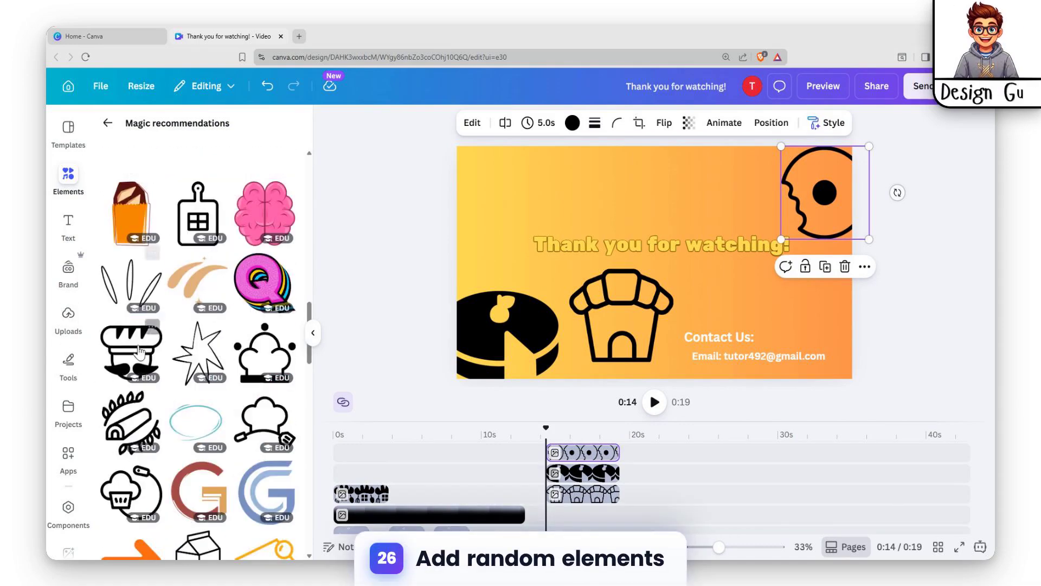
left_click(139, 351)
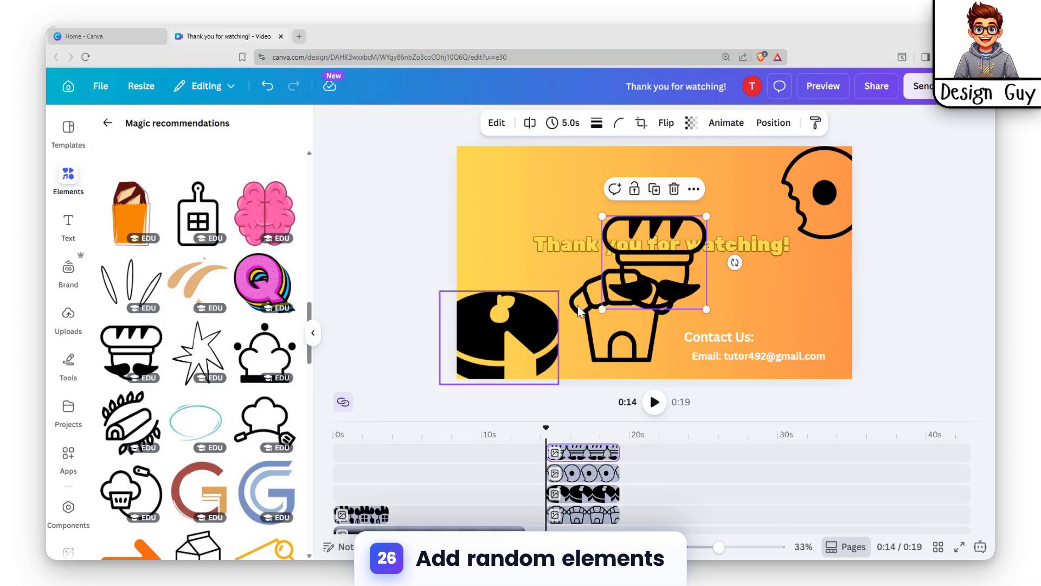
left_click_drag(664, 255, 660, 179)
left_click_drag(602, 145, 670, 194)
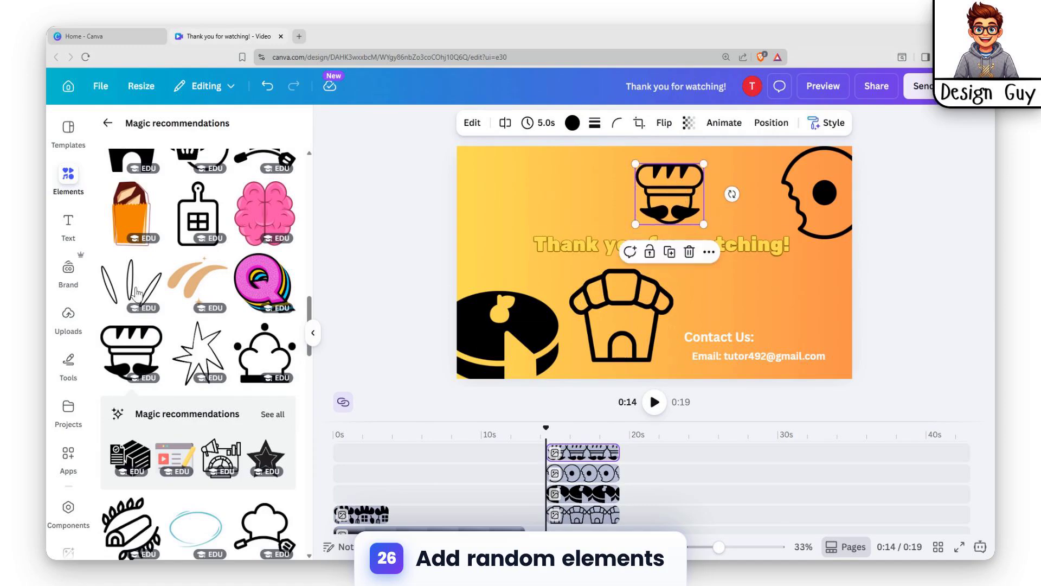
Step: Add the chef-hat graphic partly off the page's top-left corner and the cupcake graphic at the right edge above the contact text
left_click(265, 353)
left_click_drag(664, 276, 484, 176)
left_click(781, 285)
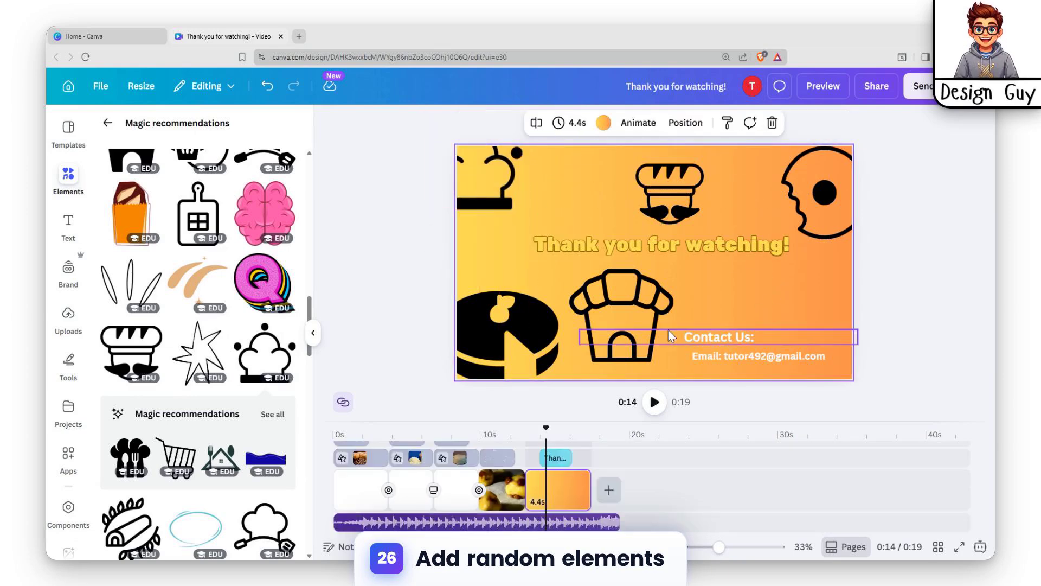
scroll(165, 486, "down", 3)
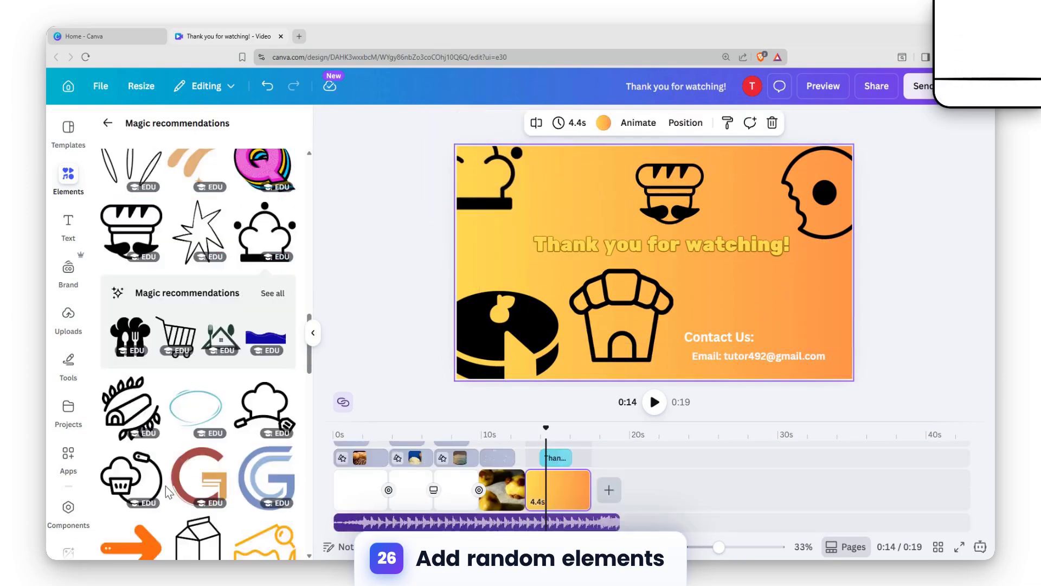
left_click(132, 473)
left_click_drag(673, 268, 843, 295)
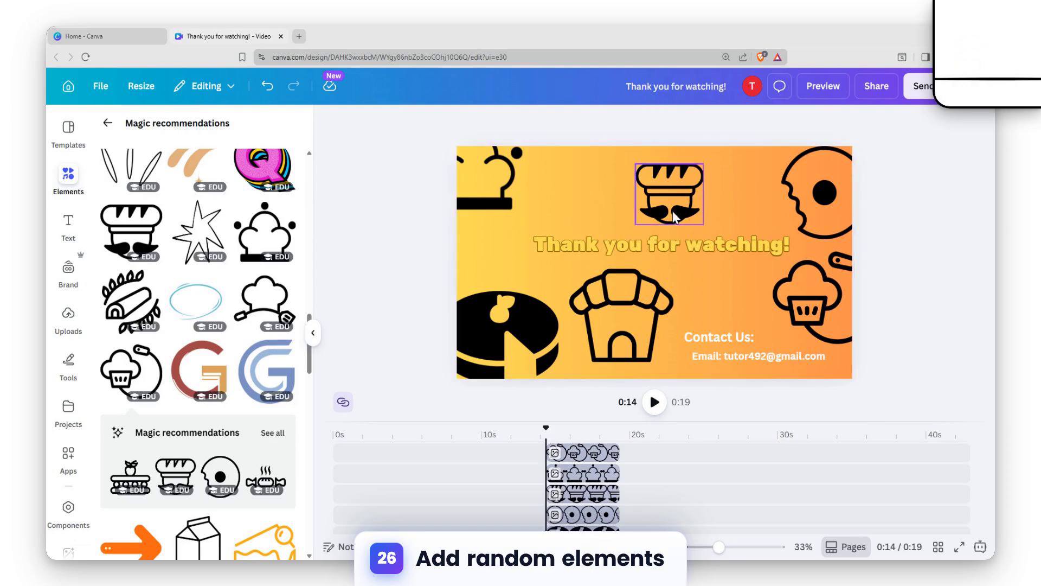
Step: Nudge the moustached baker graphic slightly up, closer to the page's top edge
left_click(694, 204)
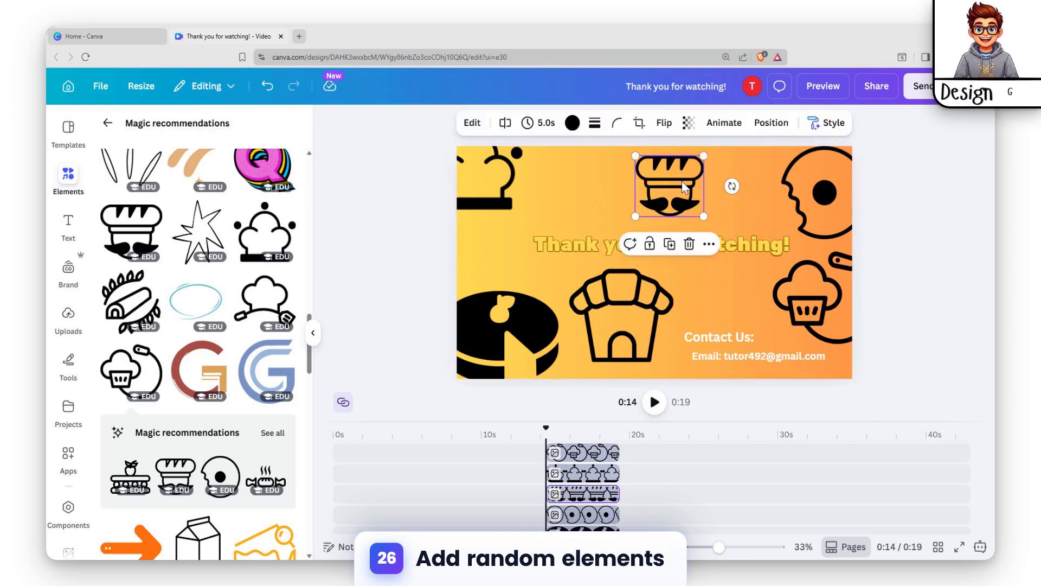
left_click(699, 321)
left_click(649, 341)
left_click(793, 411)
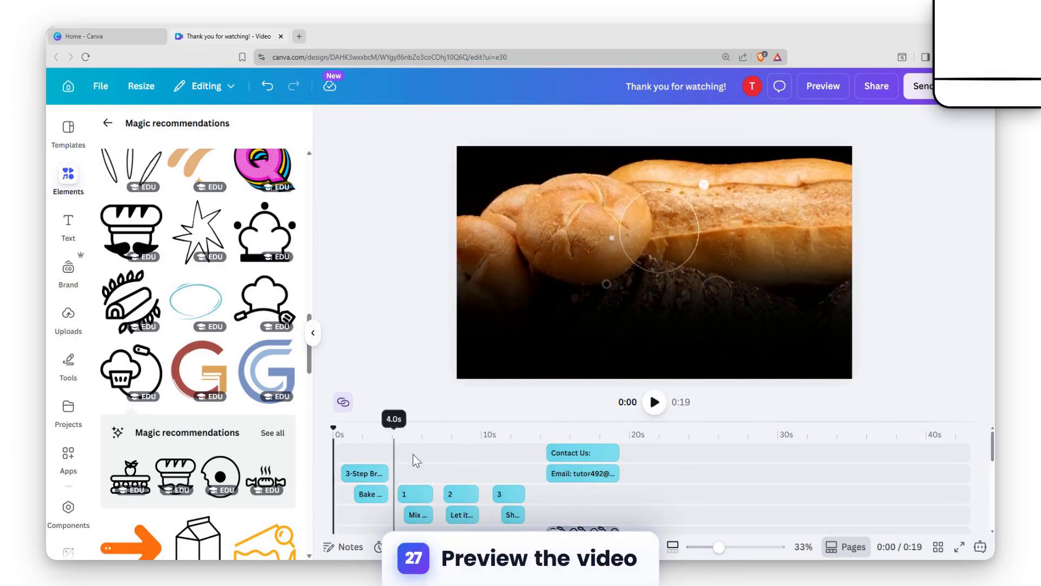
Step: Select all six graphics on the thank-you page together and apply the Tumble animation to them
scroll(531, 468, "down", 5)
left_click(595, 497)
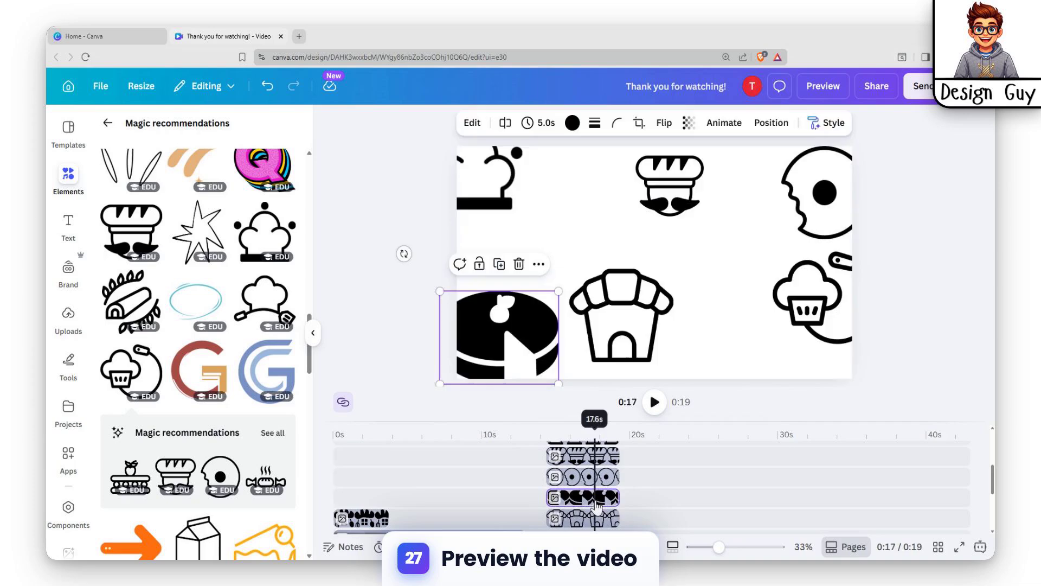
left_click(569, 508)
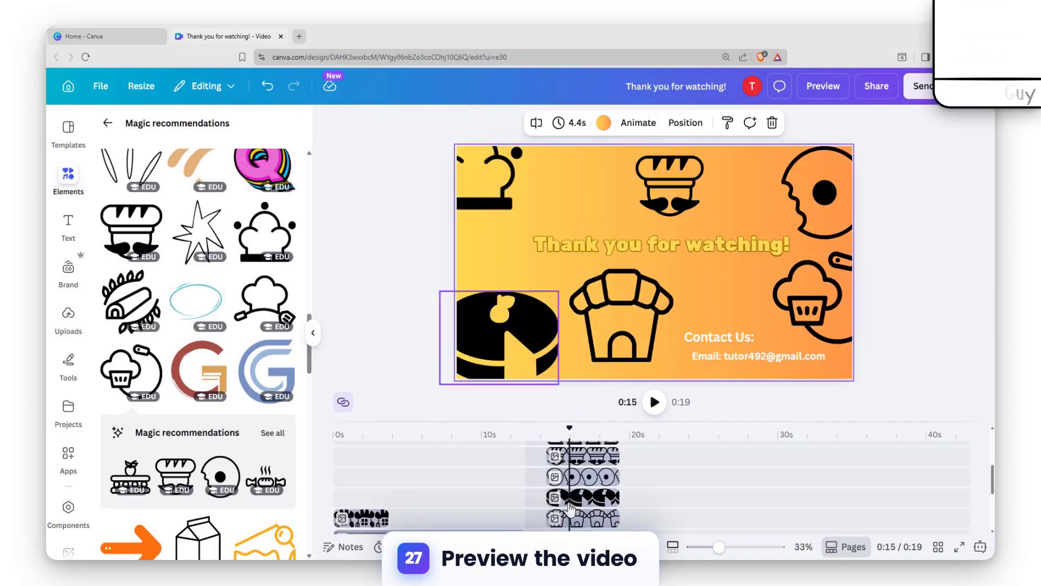
left_click(541, 369)
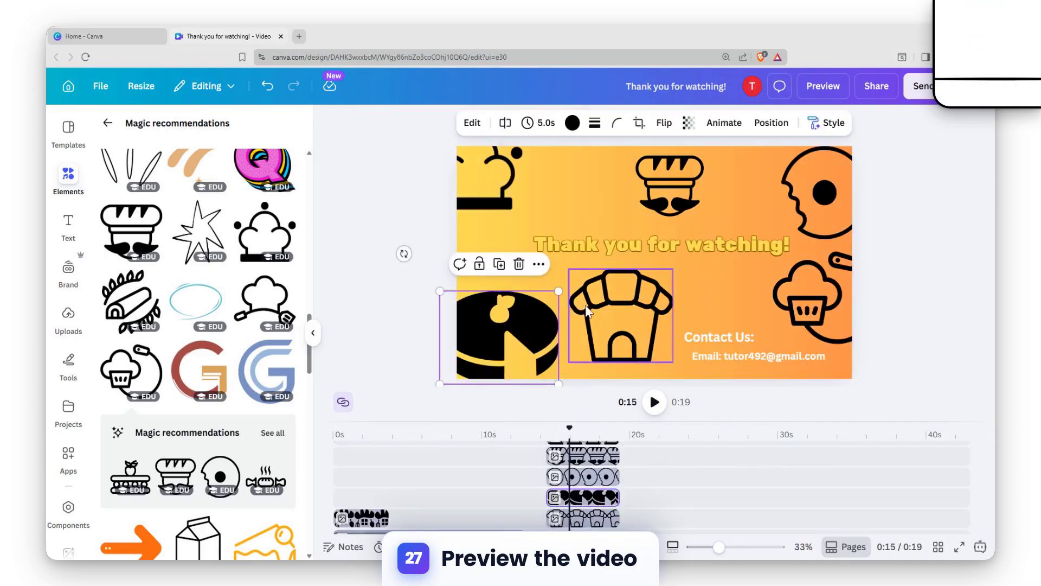
left_click(626, 304, "shift")
left_click(810, 301, "shift")
left_click(821, 195, "shift")
left_click(493, 182, "shift")
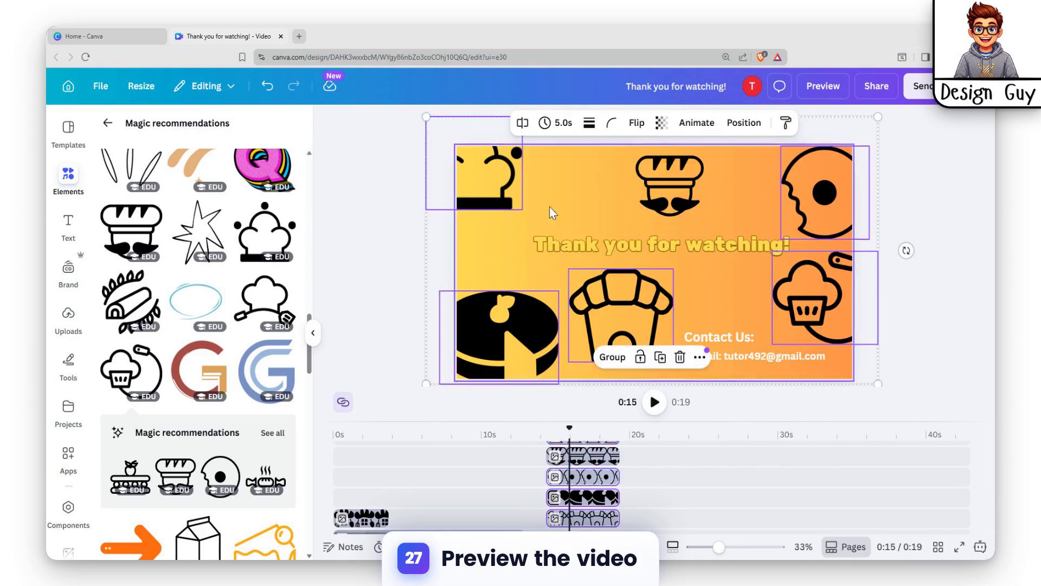
left_click(707, 130)
scroll(239, 331, "down", 3)
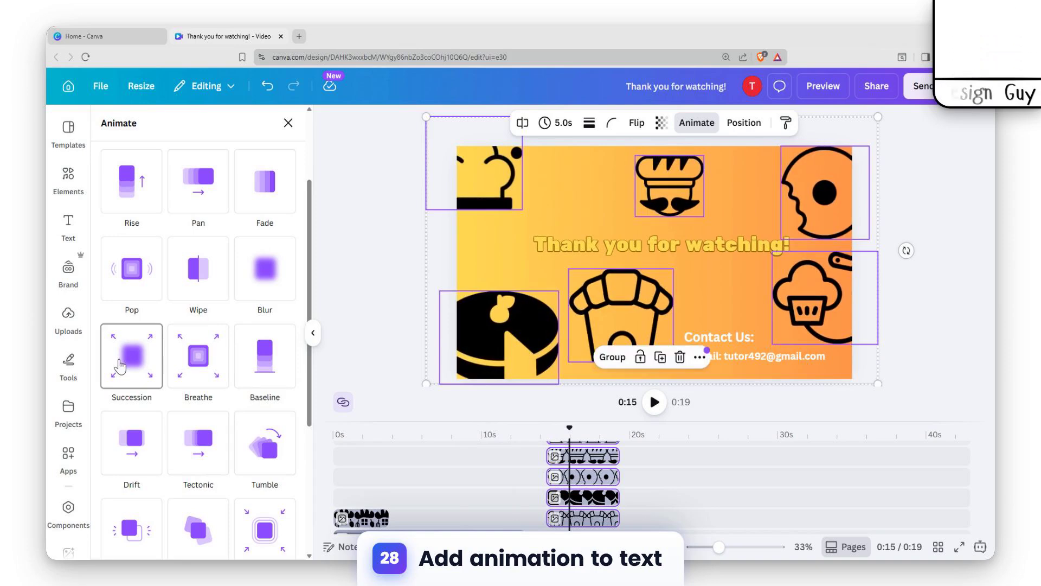
left_click(264, 449)
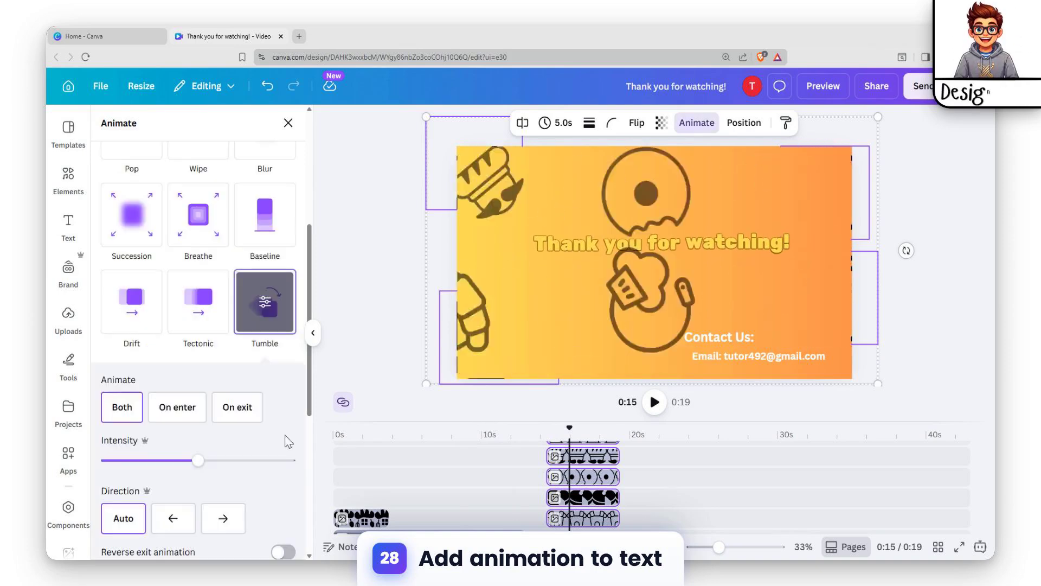
Step: Play the whole video from the start to check the animations
scroll(491, 468, "down", 3)
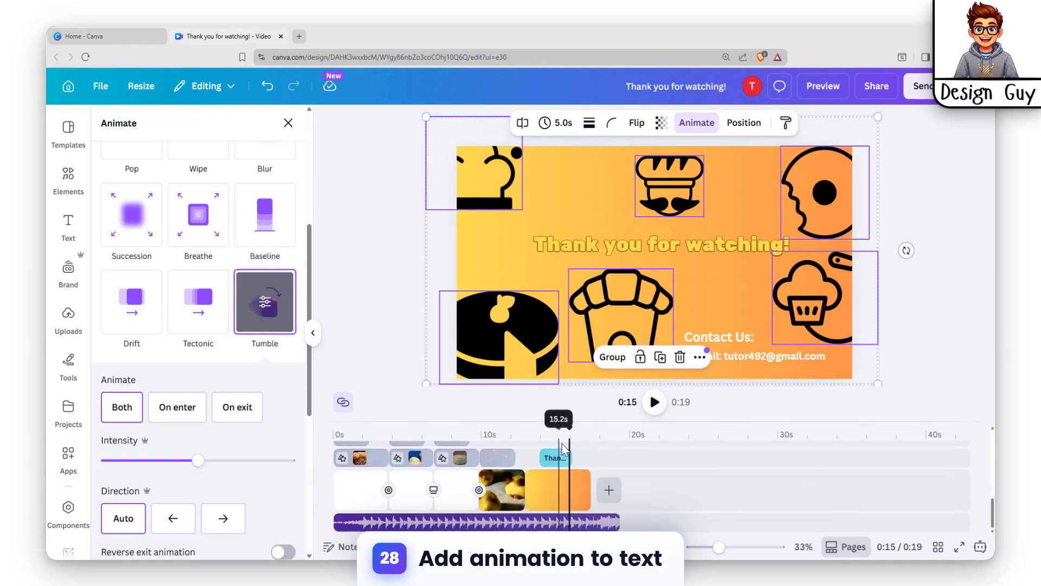
left_click_drag(572, 429, 334, 428)
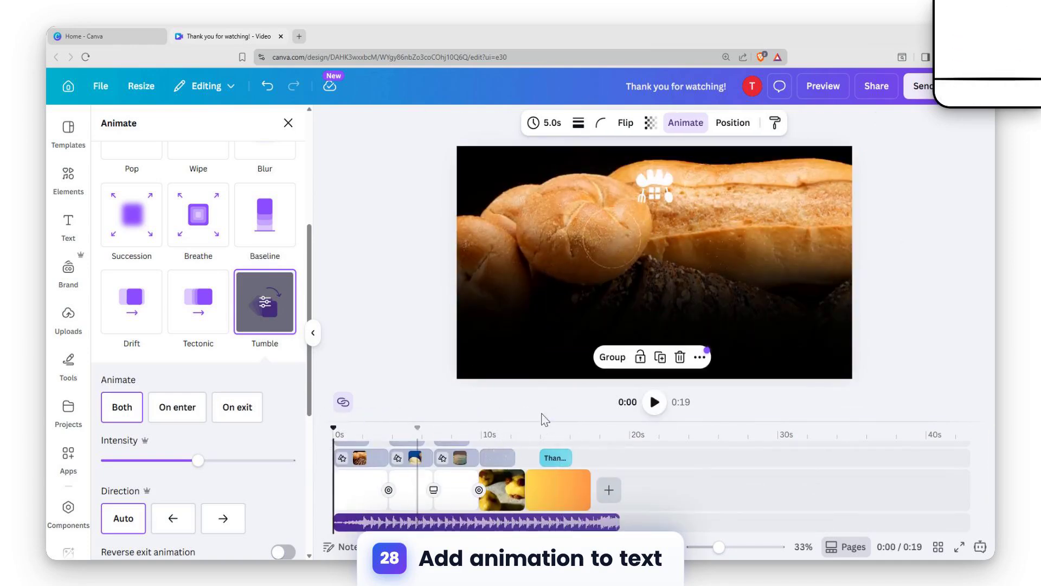
left_click(654, 413)
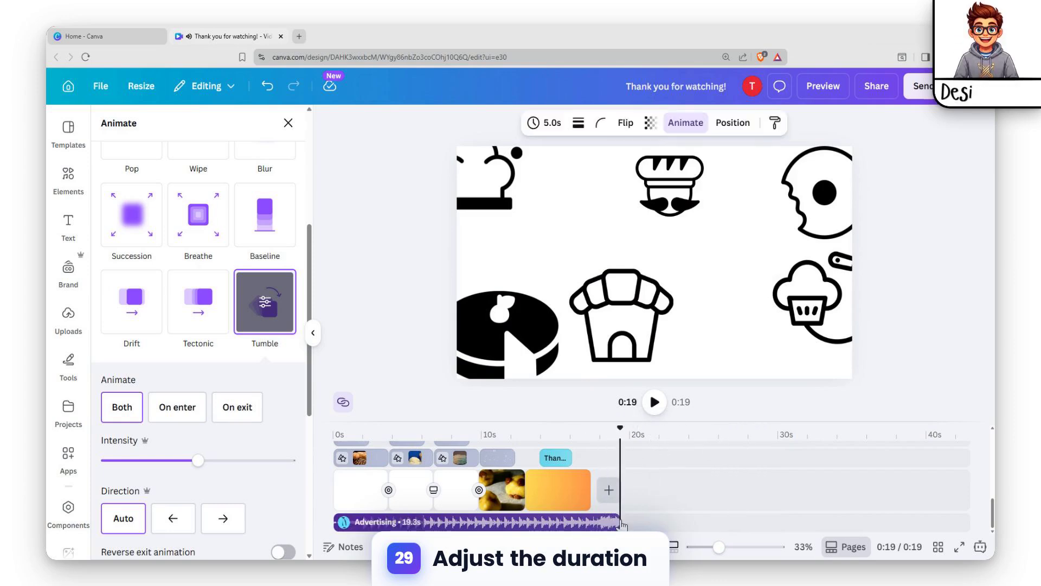
Step: Trim the end of the Advertising audio track so it finishes together with the last page
left_click_drag(616, 524, 592, 523)
scroll(599, 519, "up", 3)
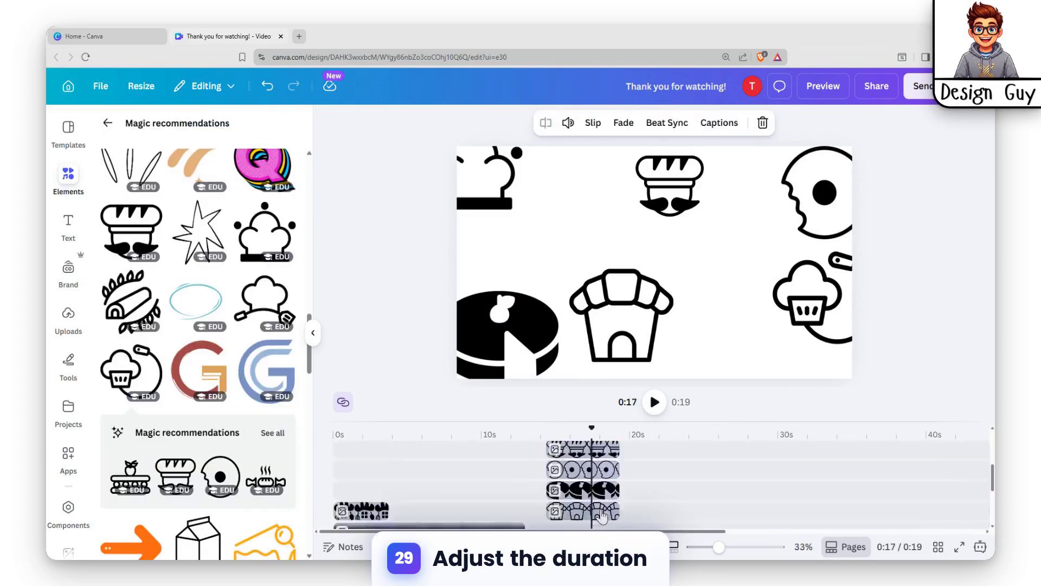
Step: Select both contact texts and all six graphics on the thank-you page and trim their clips together to 3.0s, matching the page's end
scroll(602, 512, "down", 2)
scroll(602, 488, "up", 5)
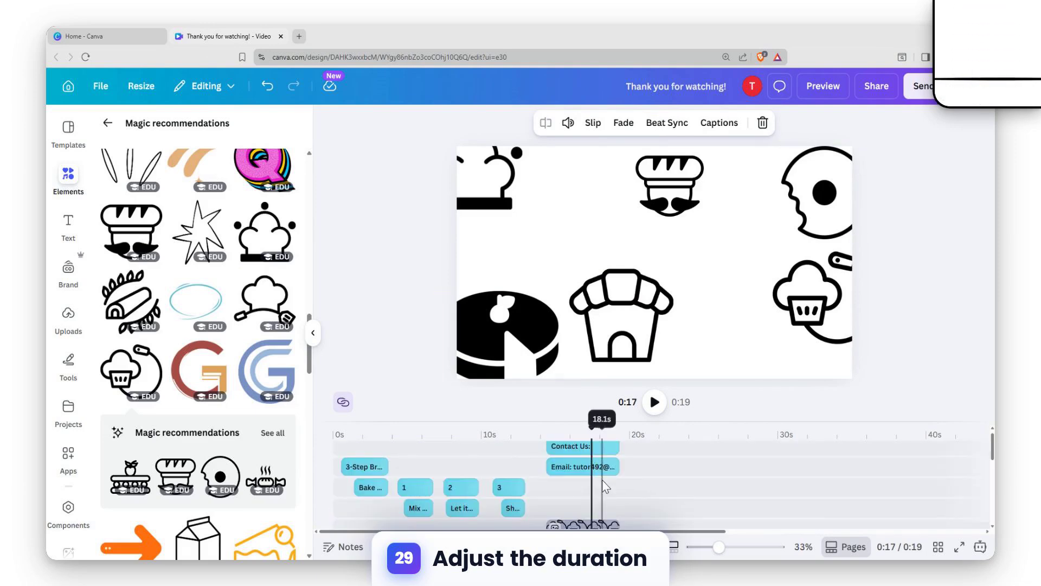
left_click(597, 454)
left_click(600, 477, "shift")
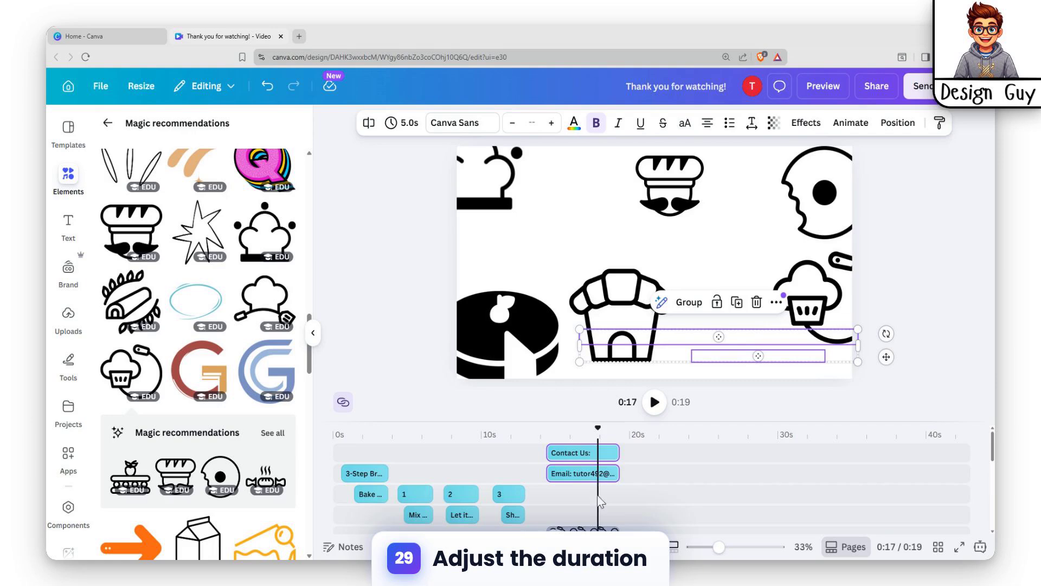
scroll(598, 479, "down", 2)
scroll(583, 476, "up", 2)
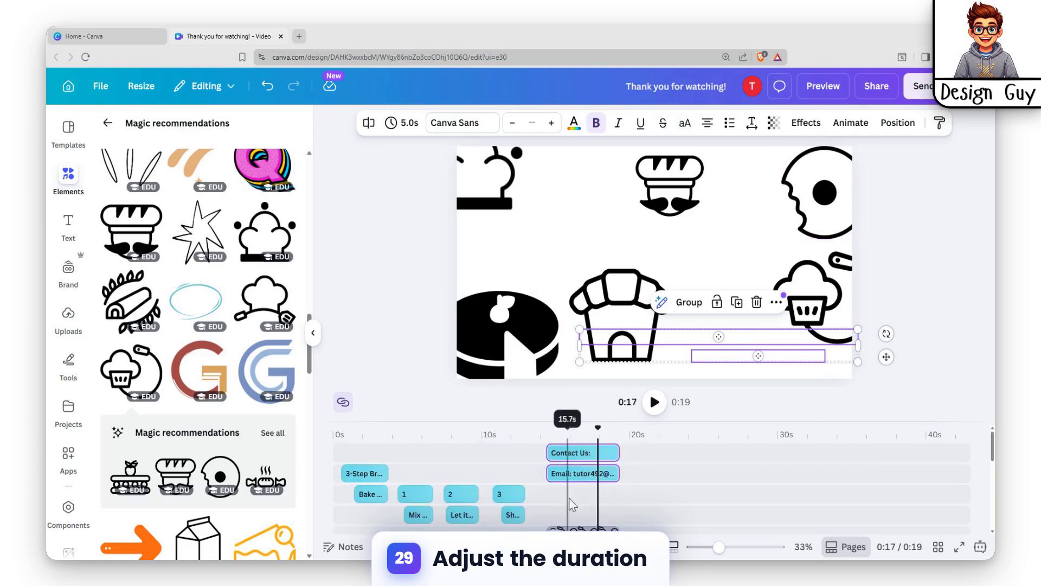
left_click(582, 459)
scroll(675, 486, "down", 2)
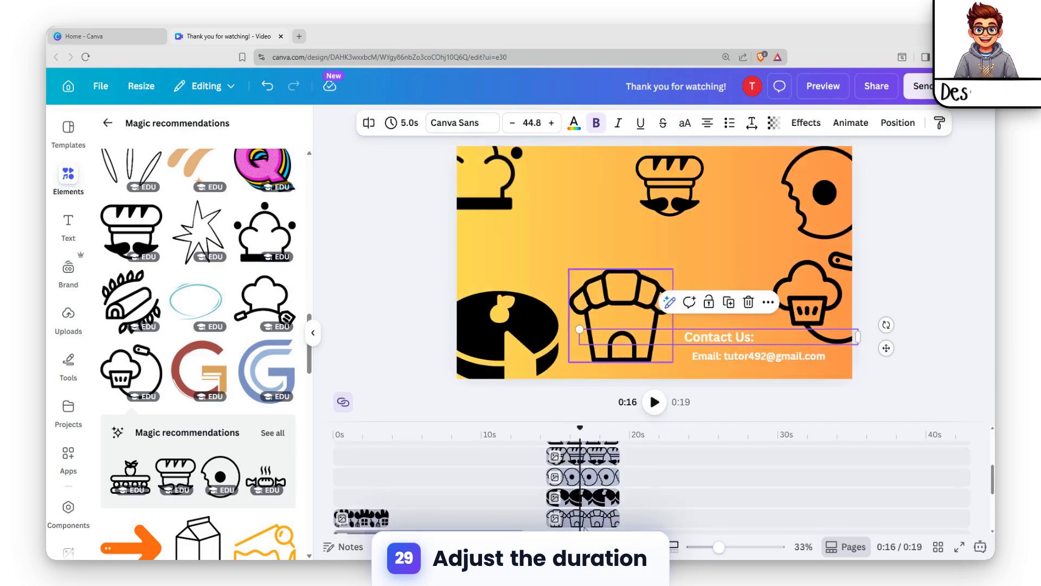
left_click(603, 518, "shift")
scroll(661, 505, "up", 2)
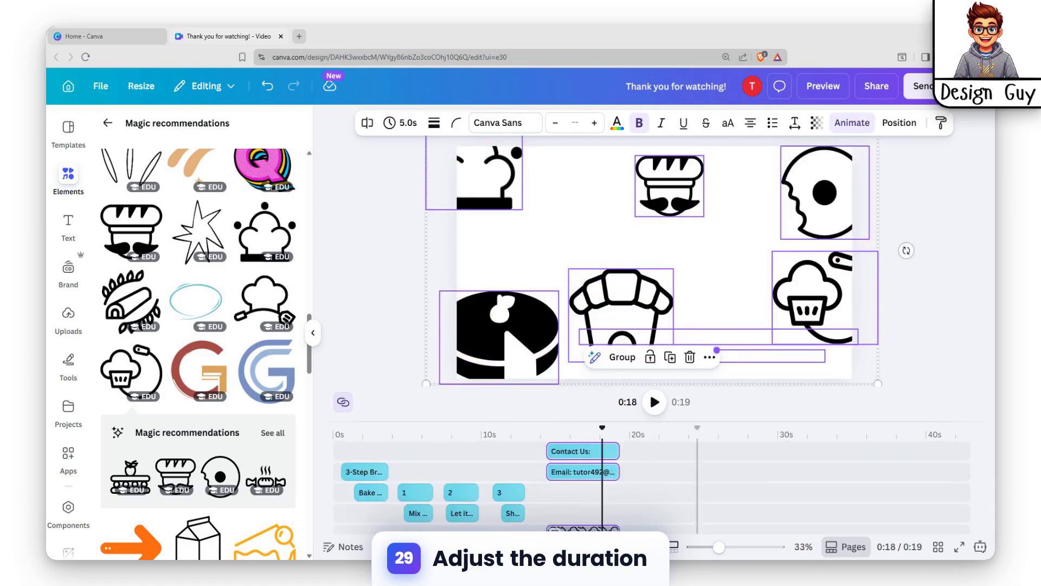
scroll(623, 483, "down", 2)
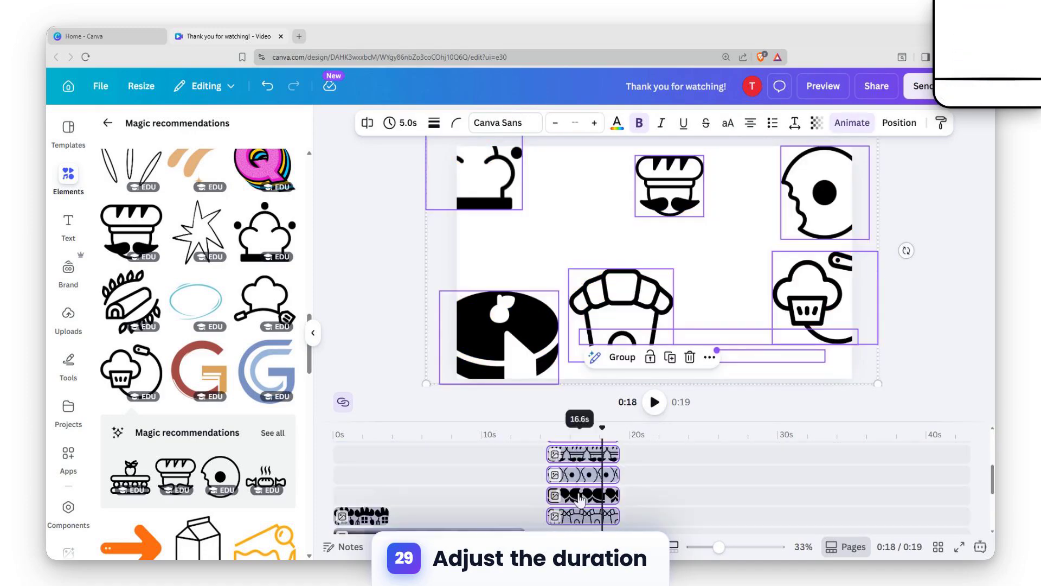
left_click_drag(618, 472, 604, 480)
scroll(604, 480, "up", 3)
scroll(598, 477, "down", 5)
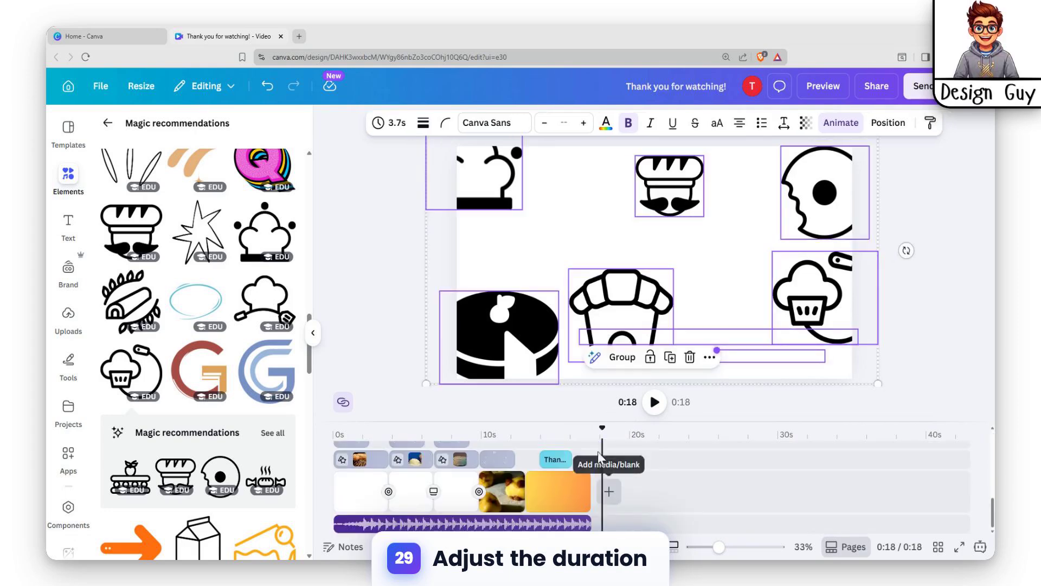
scroll(597, 491, "up", 3)
left_click_drag(604, 457, 591, 457)
scroll(591, 488, "down", 3)
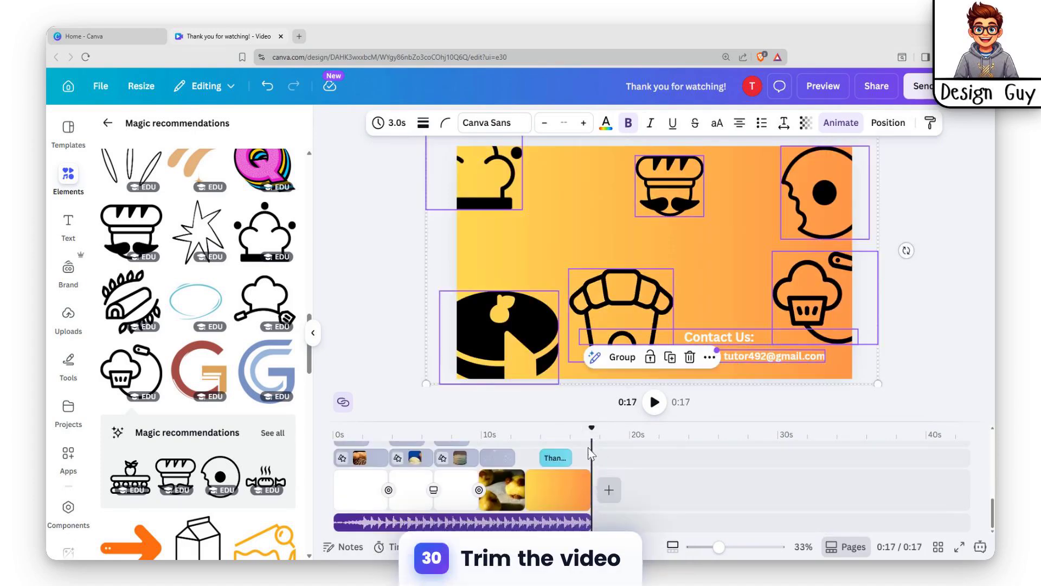
Step: Play the thank-you page from its start to check the trimmed clips
scroll(590, 464, "up", 3)
scroll(590, 504, "down", 3)
scroll(594, 498, "up", 5)
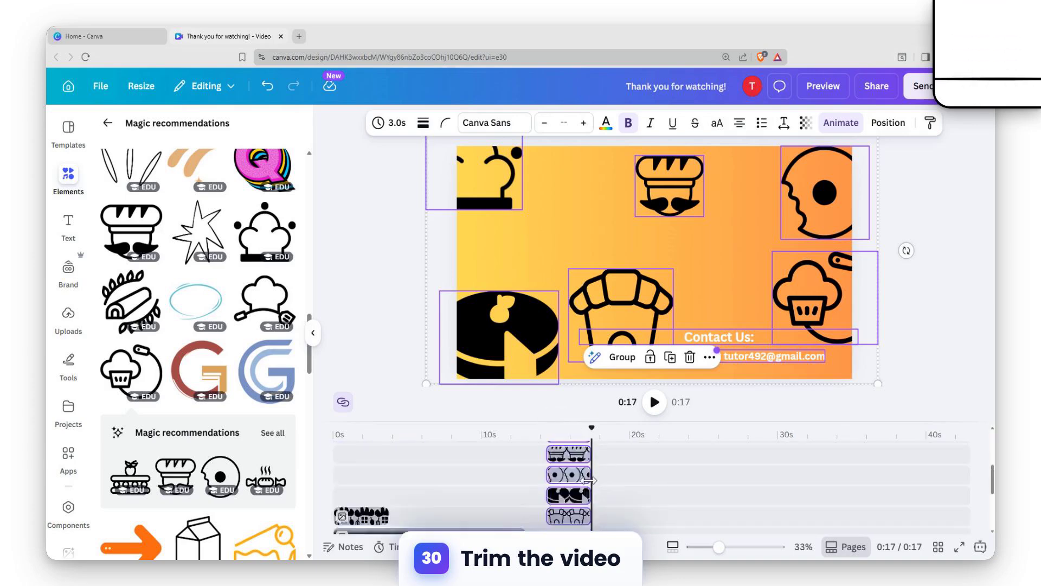
scroll(589, 486, "down", 3)
scroll(577, 506, "down", 3)
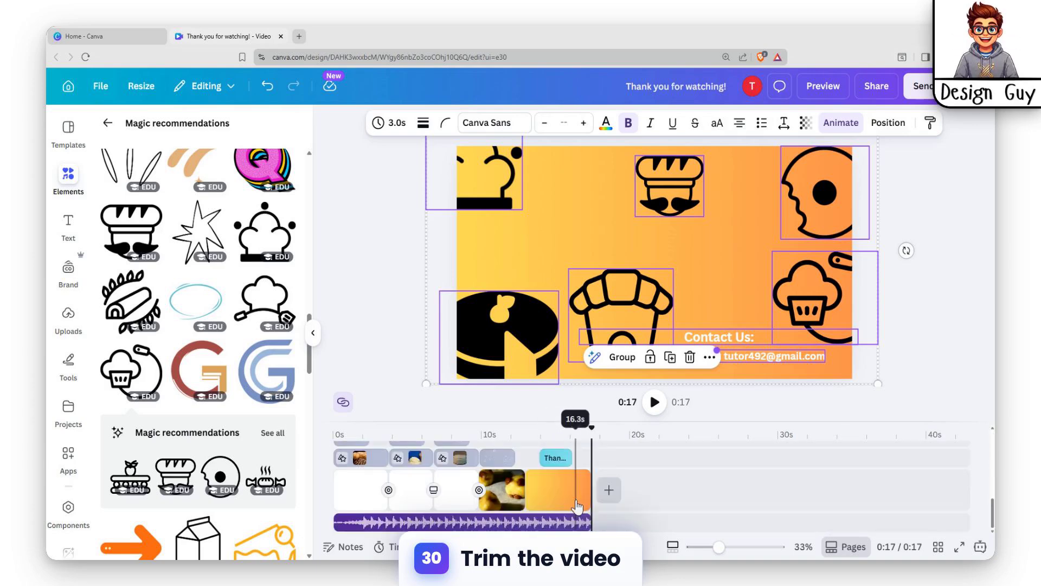
scroll(580, 504, "up", 3)
scroll(537, 464, "down", 3)
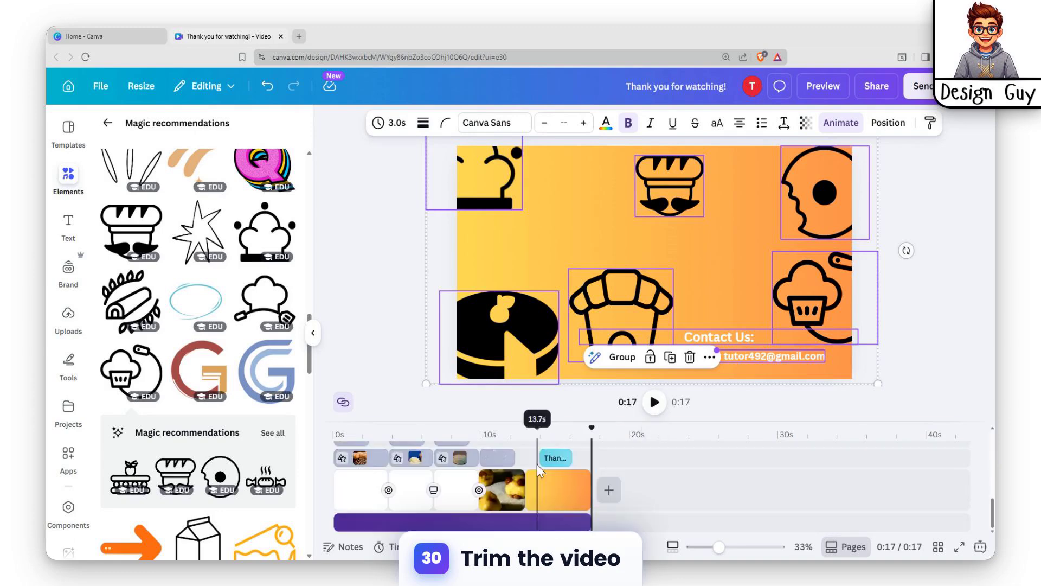
left_click(526, 433)
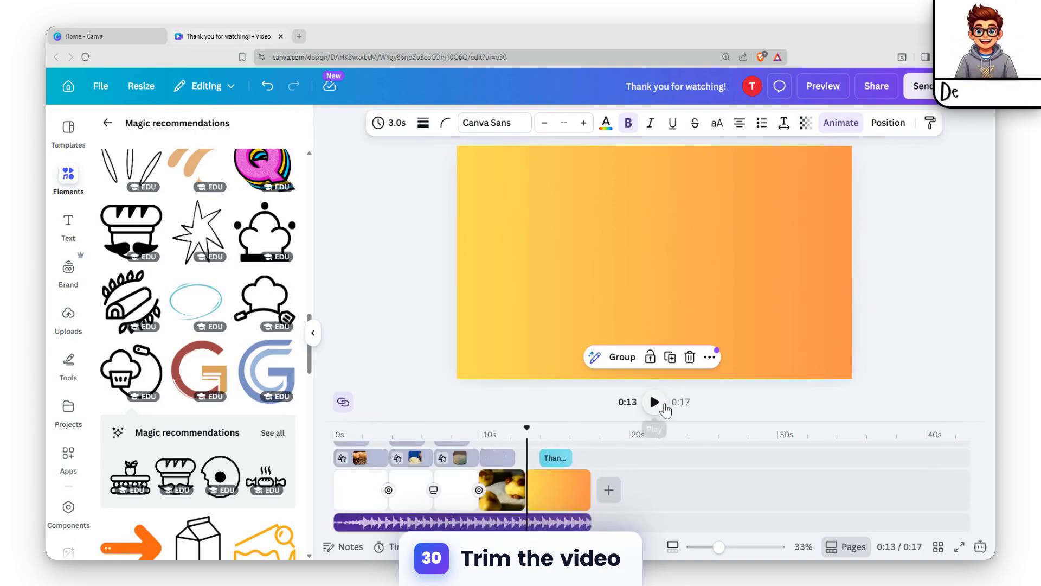
left_click(655, 402)
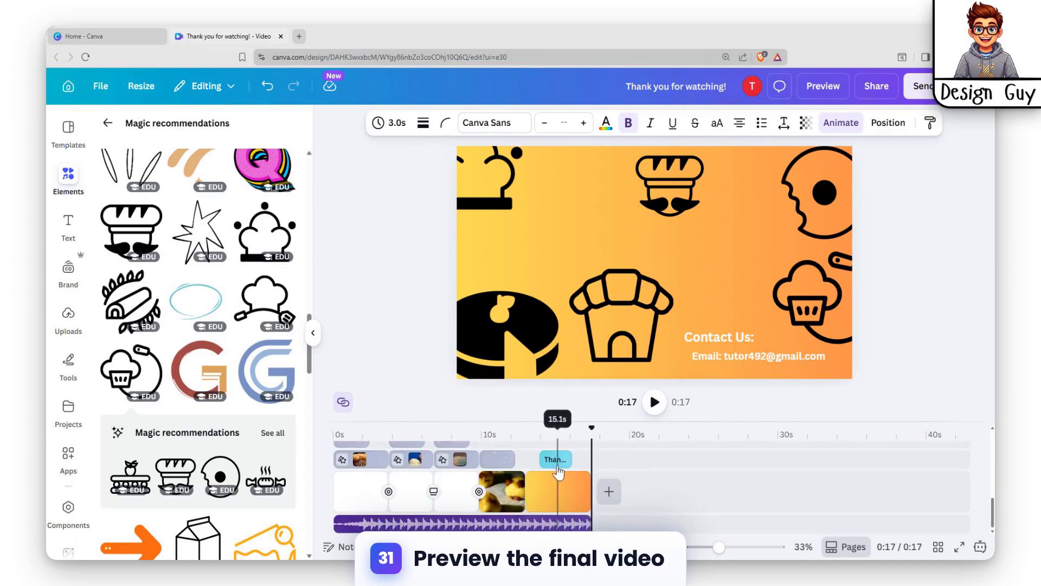
Step: Select all six graphics on the thank-you page together and enable the reversed exit for their Tumble animation
left_click(558, 461)
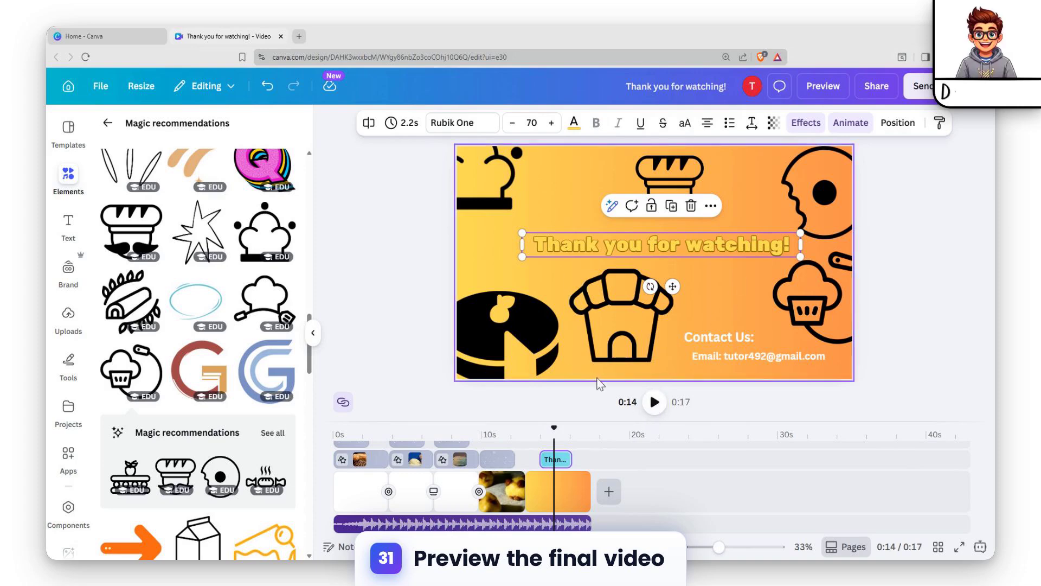
scroll(576, 486, "up", 5)
left_click(569, 474)
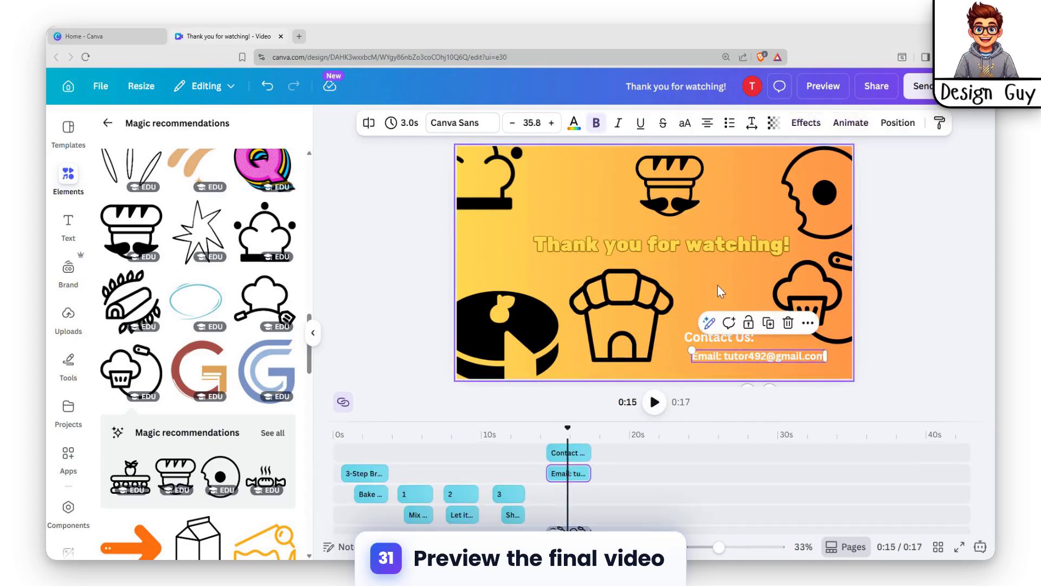
left_click(635, 307)
left_click(522, 330, "shift")
left_click(479, 199, "shift")
left_click(581, 201)
left_click(817, 210)
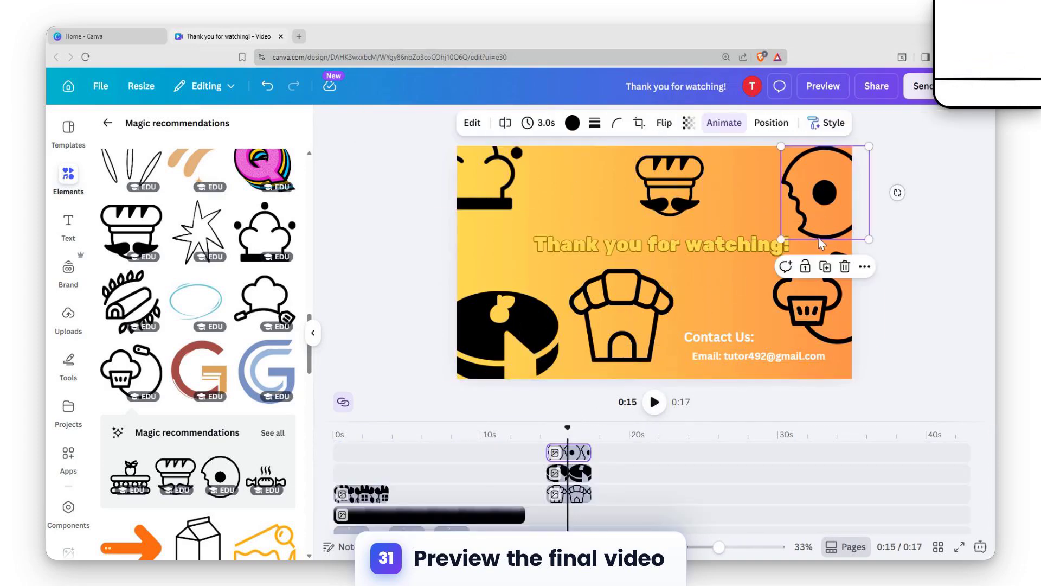
left_click(809, 293, "shift")
left_click(643, 304, "shift")
left_click(505, 331, "shift")
left_click(486, 204, "shift")
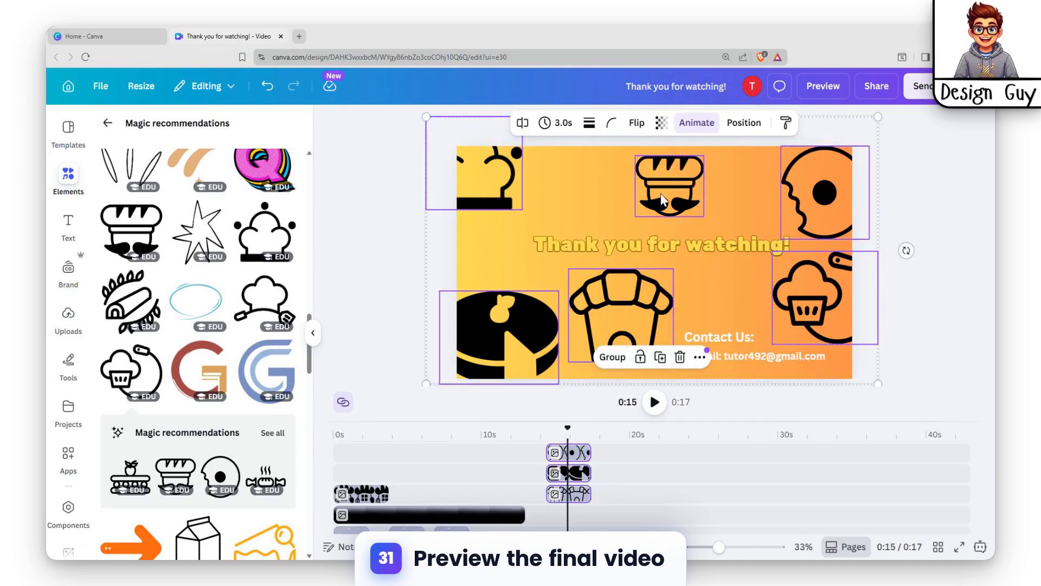
left_click(707, 130)
scroll(255, 452, "down", 5)
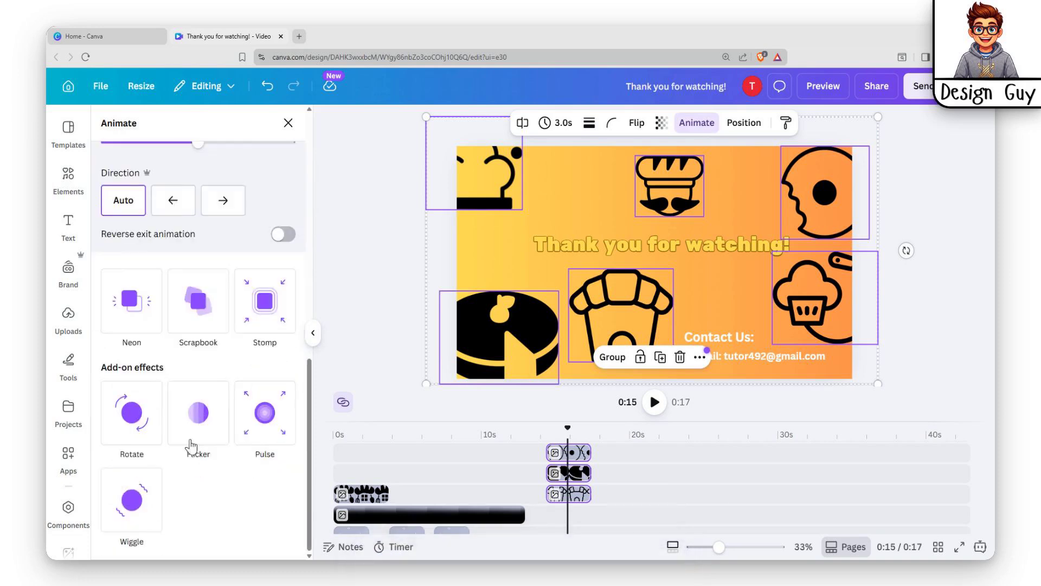
scroll(183, 442, "up", 4)
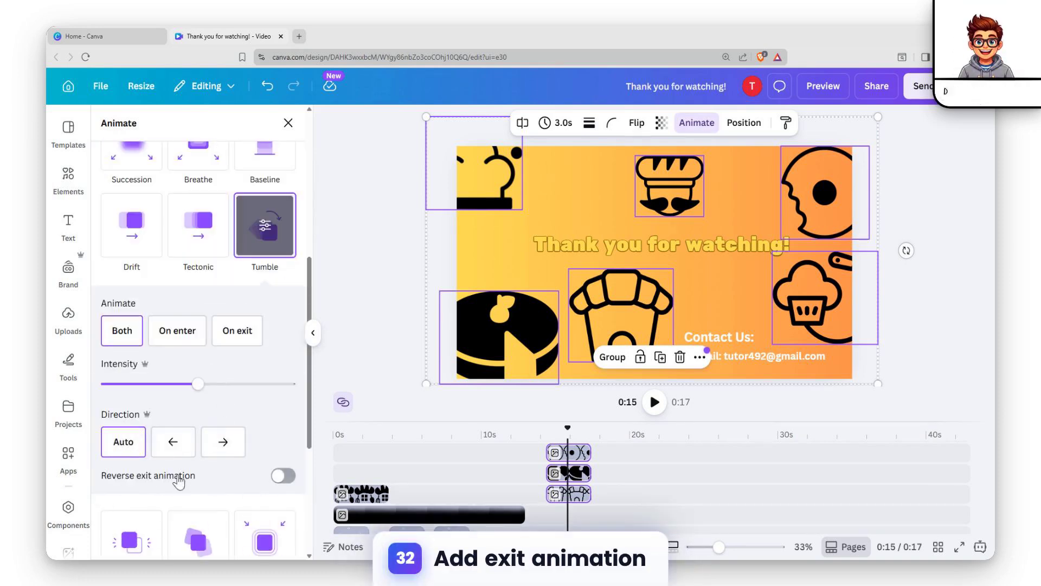
left_click(283, 477)
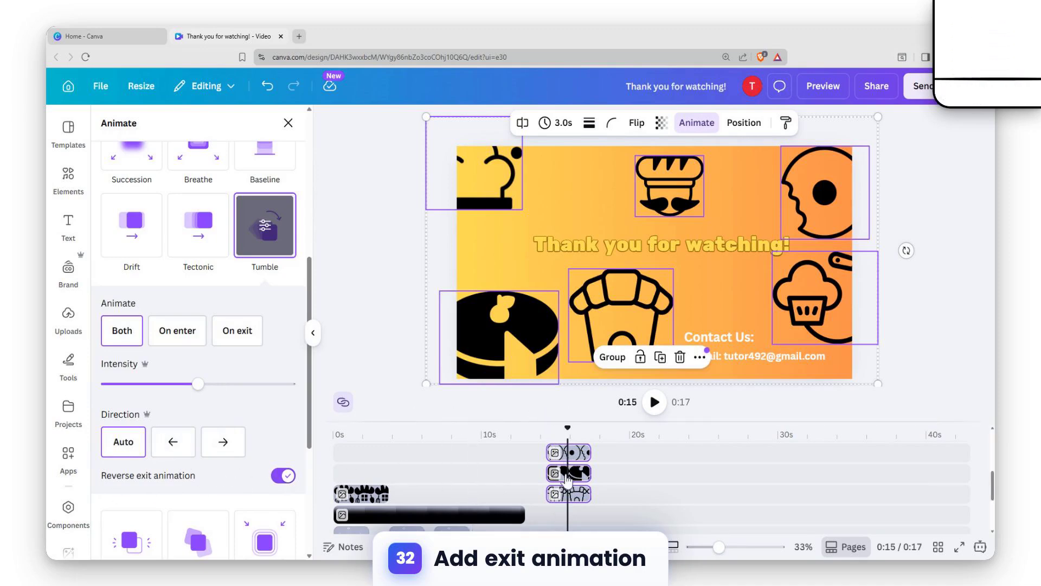
Step: Play the rest of the thank-you page to check how the graphics exit
scroll(566, 480, "down", 3)
left_click(546, 486)
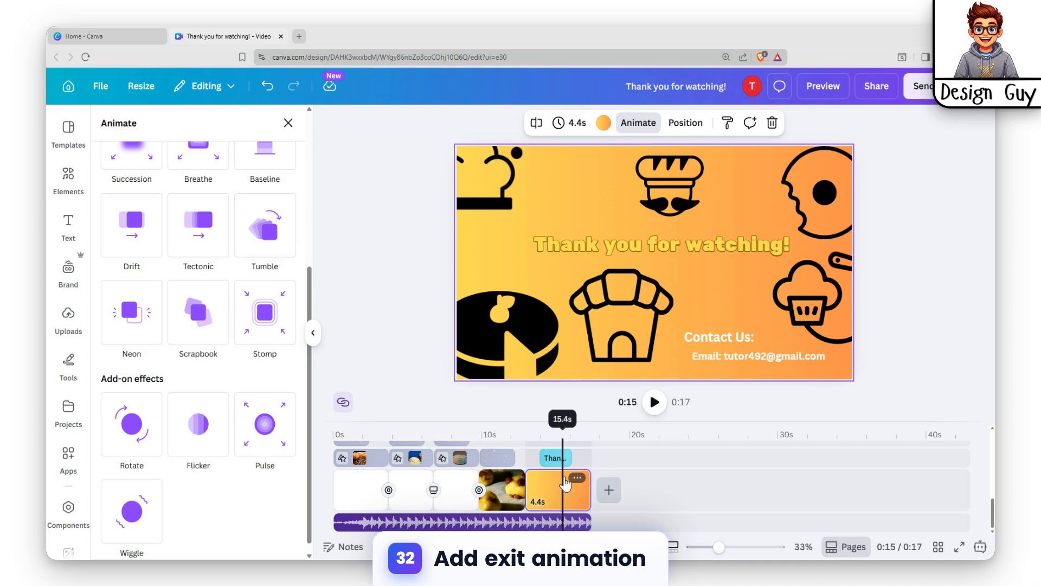
left_click(655, 401)
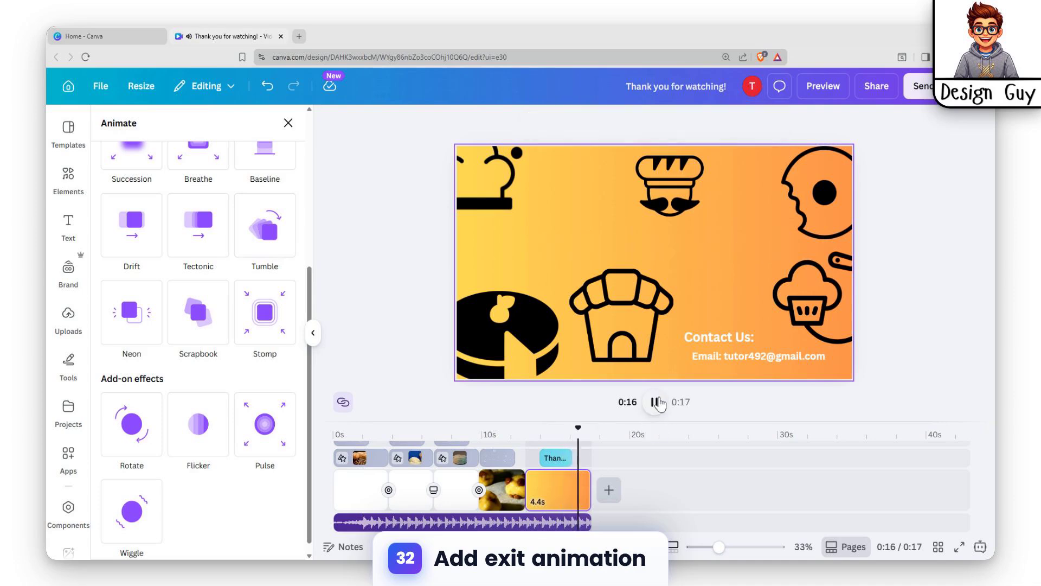
left_click(655, 402)
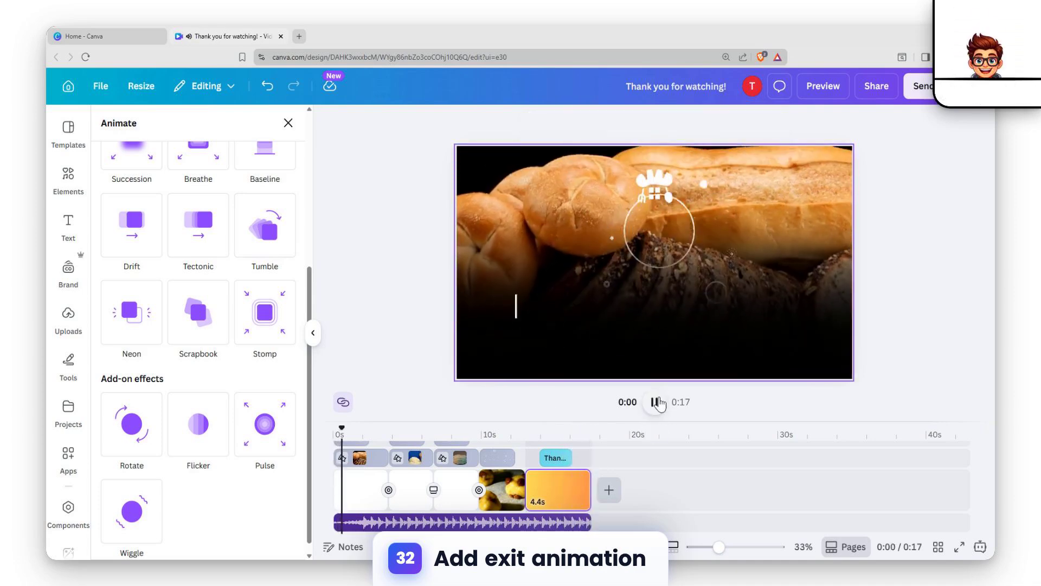
left_click(655, 402)
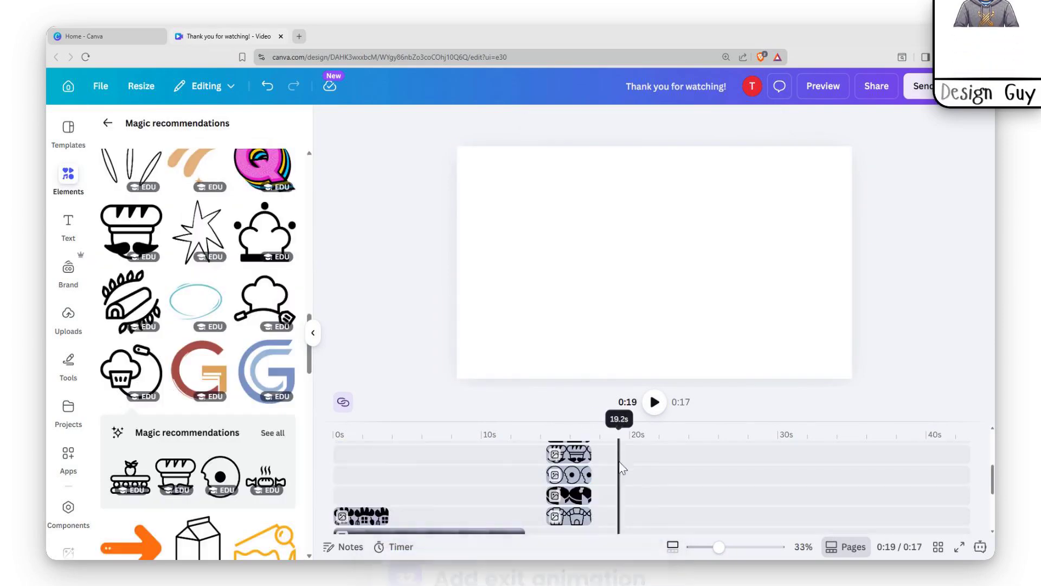
Step: Select the "Contact Us:" and email texts together and apply the Skate animation to them
scroll(623, 467, "up", 3)
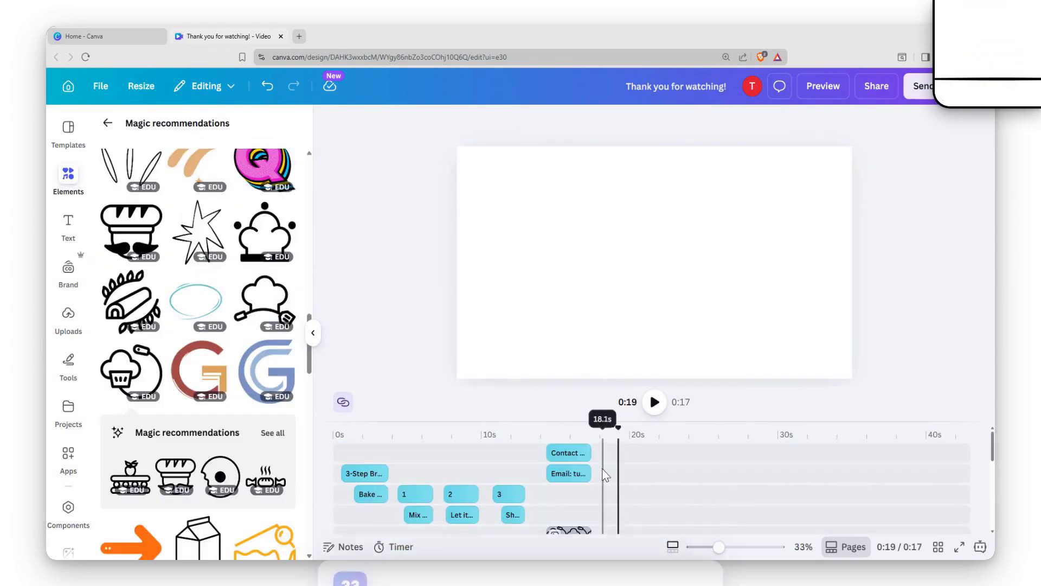
left_click(572, 470)
left_click(569, 453, "shift")
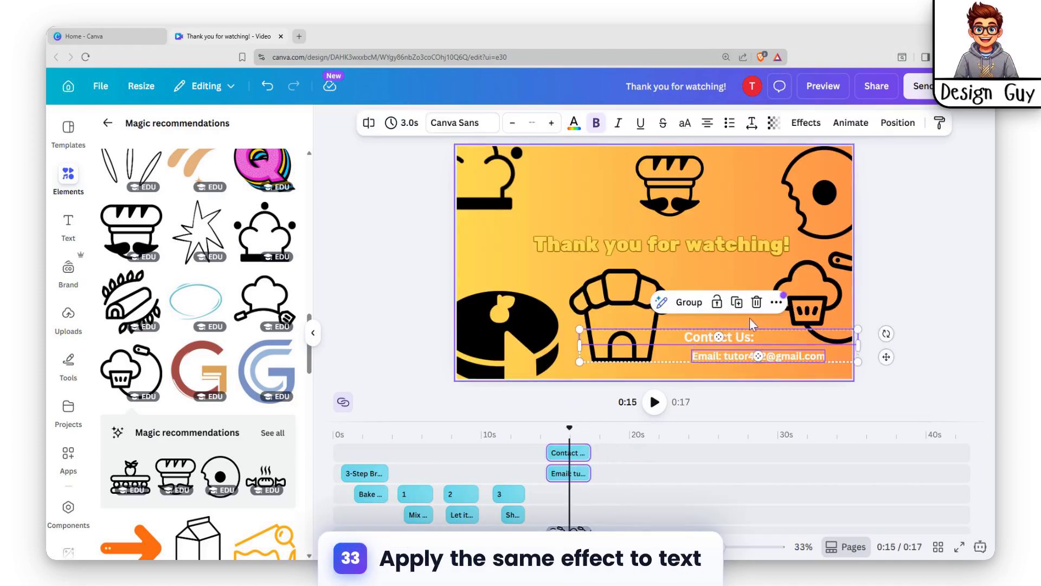
left_click(816, 124)
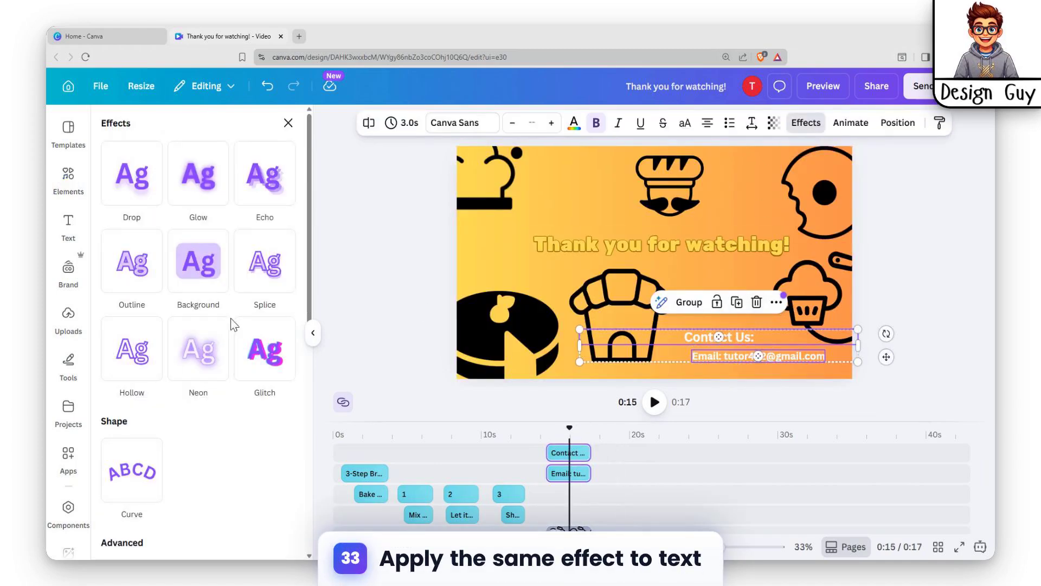
left_click(850, 123)
scroll(206, 379, "down", 5)
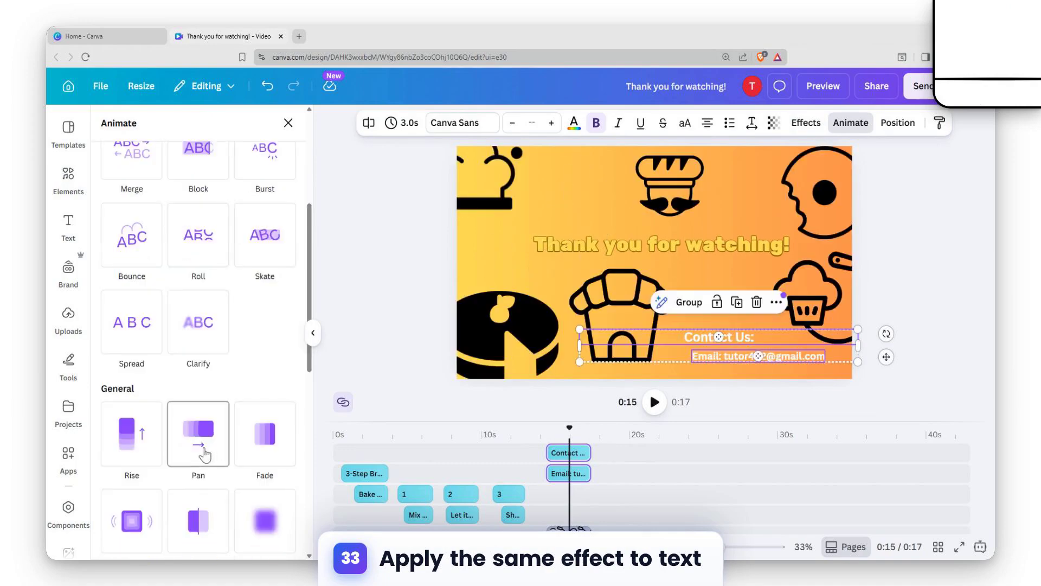
scroll(238, 380, "up", 5)
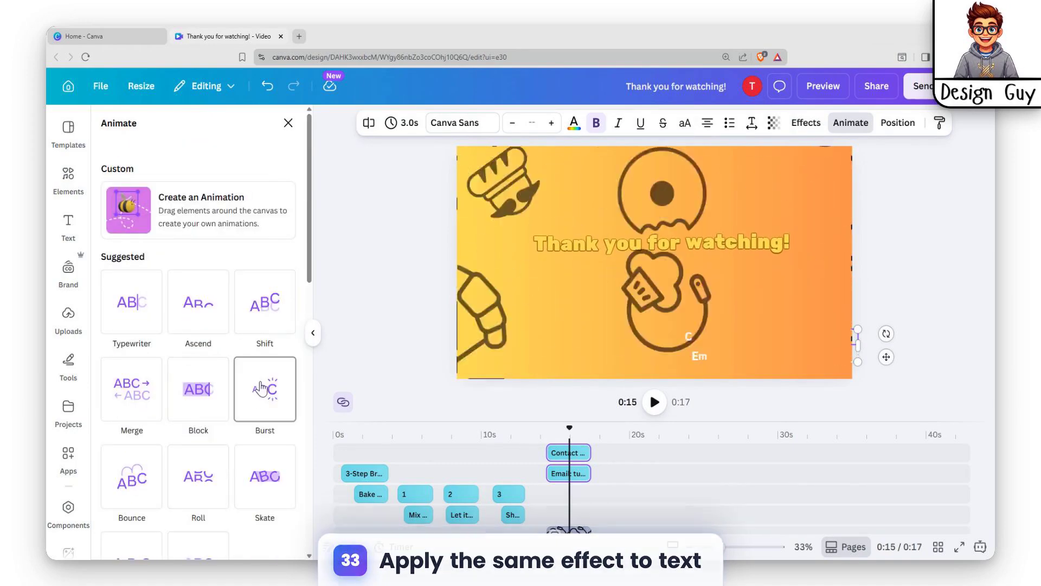
left_click(265, 459)
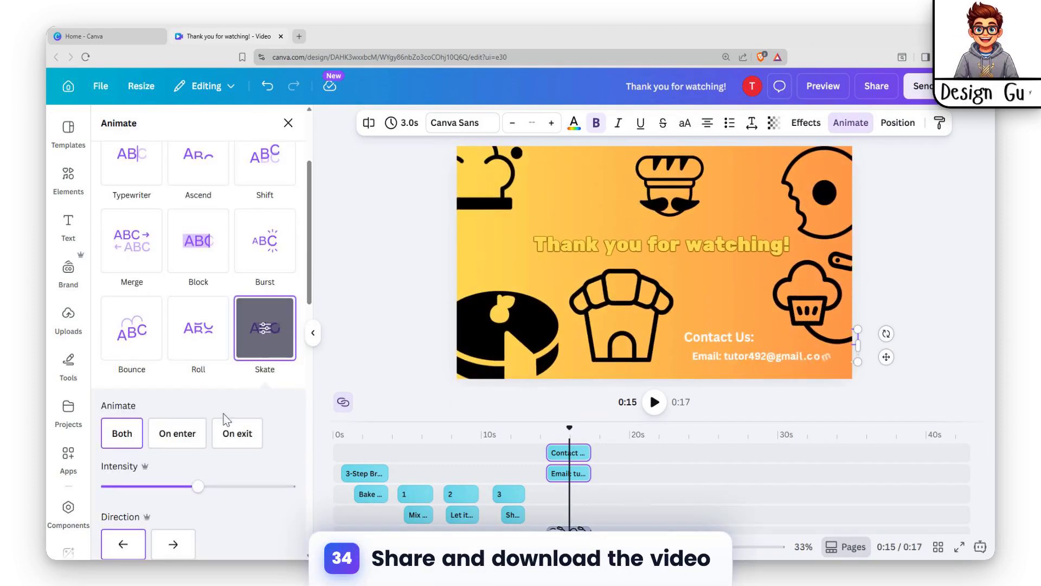
scroll(227, 420, "down", 10)
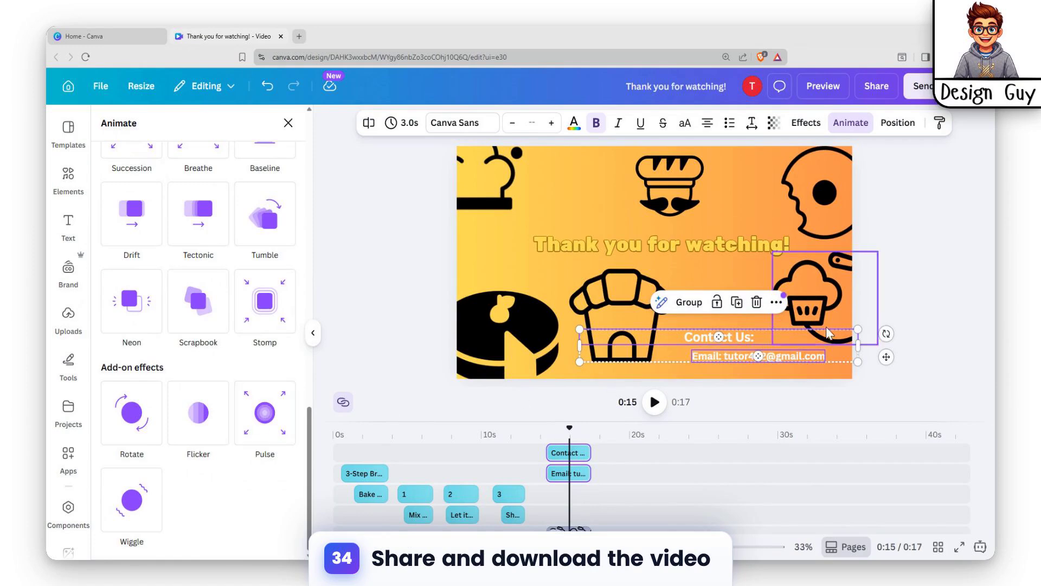
scroll(260, 271, "up", 10)
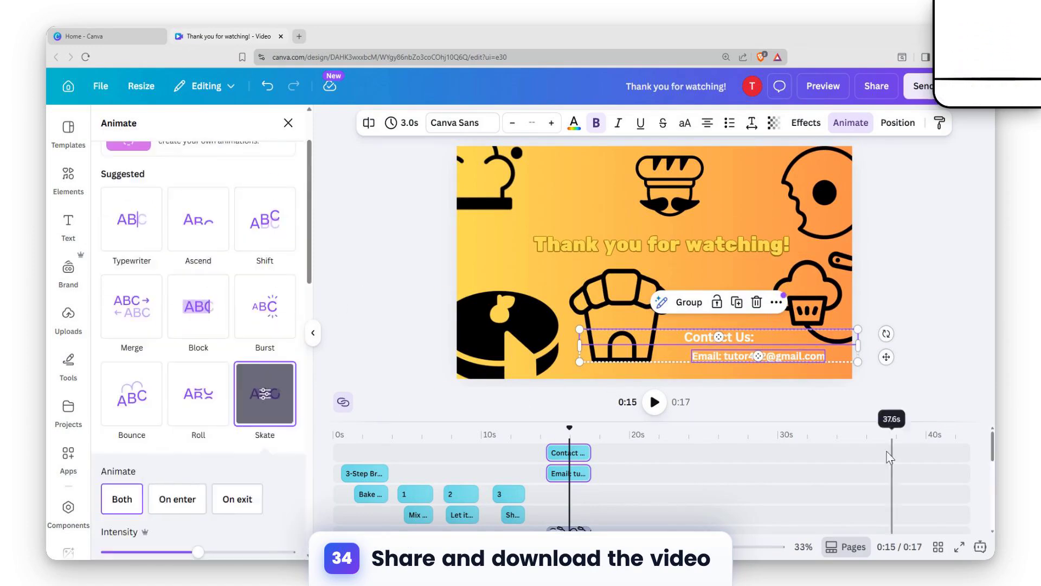
left_click(816, 401)
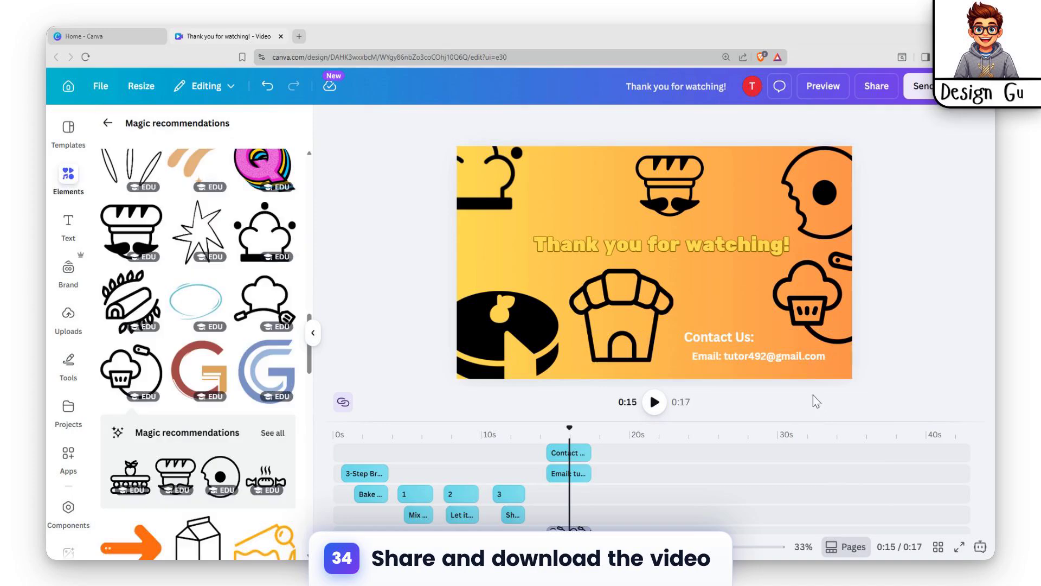
Step: Open and close the full video preview, and bring up the video's download settings
left_click(810, 85)
key("Escape")
left_click(877, 84)
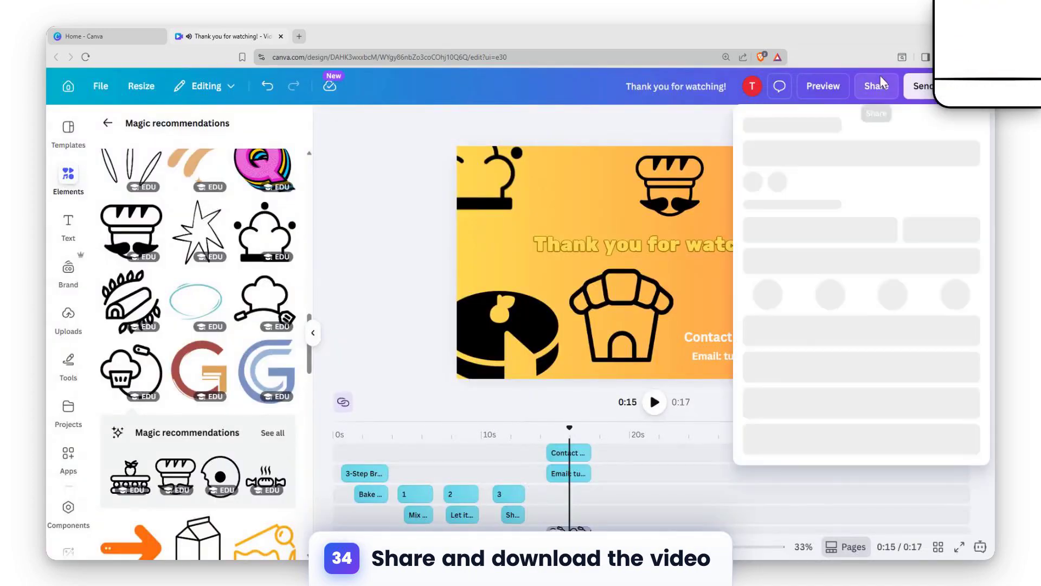
left_click(770, 393)
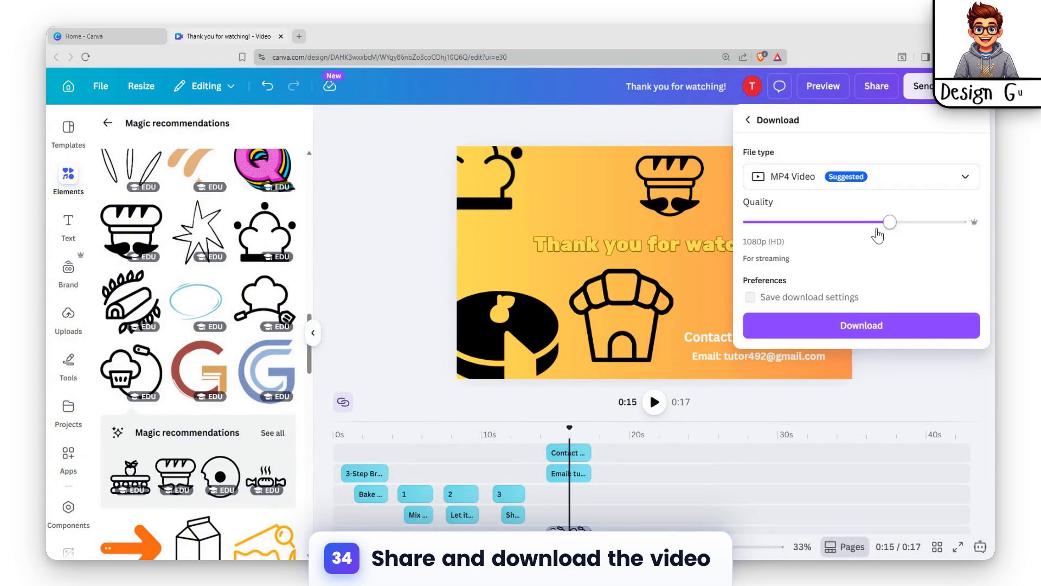